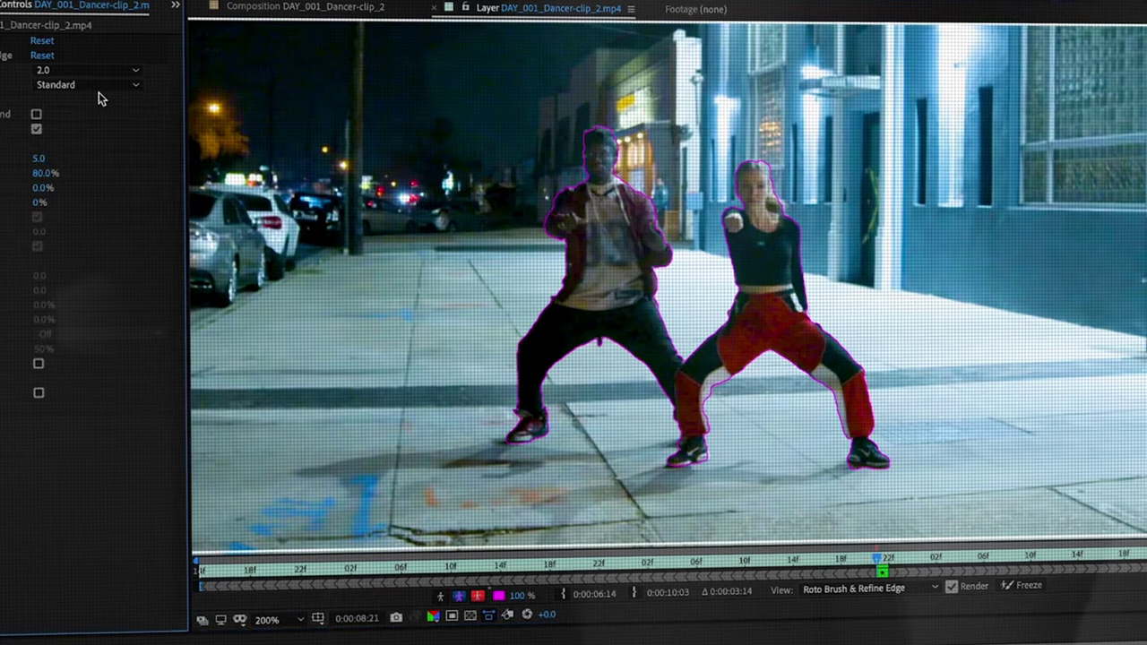
- Change the Roto Brush & Refine Edge Quality from Standard to Best
left_click(90, 83)
left_click(89, 117)
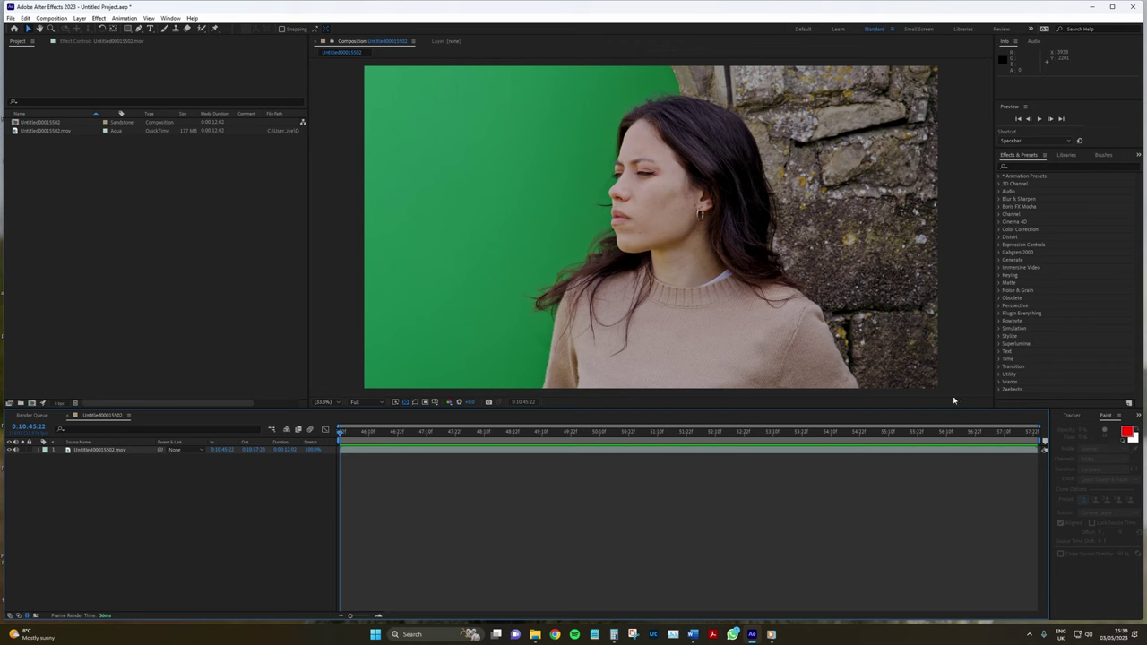
- Search the effects for 'key' and apply Keylight (1.2) to the actress clip
left_click(1029, 166)
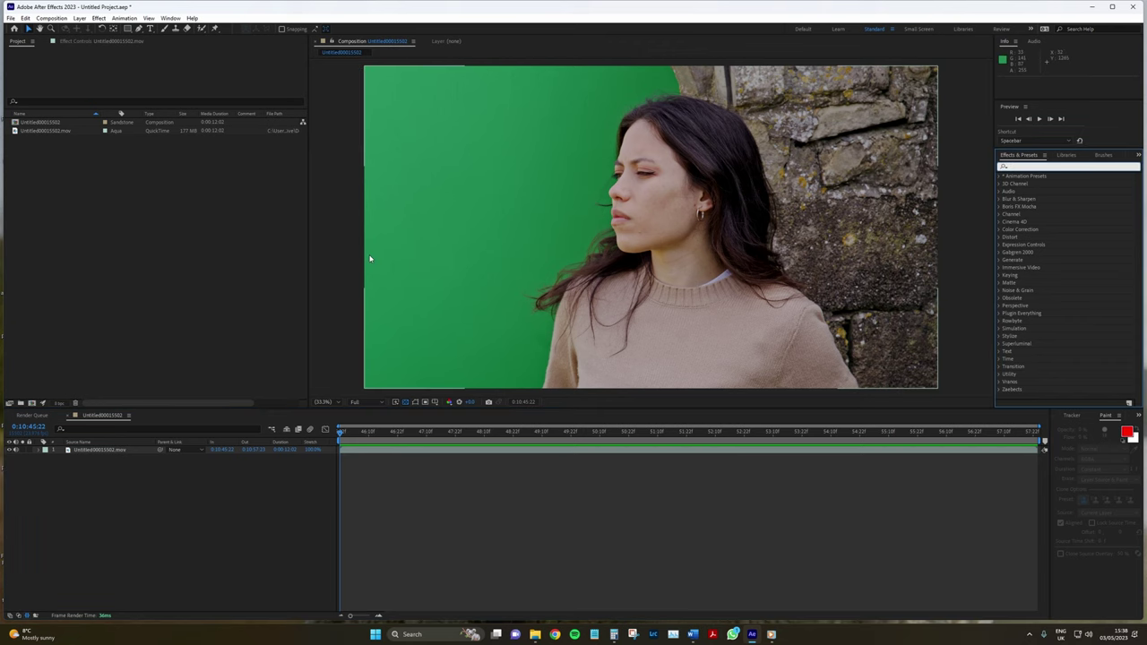
type("key")
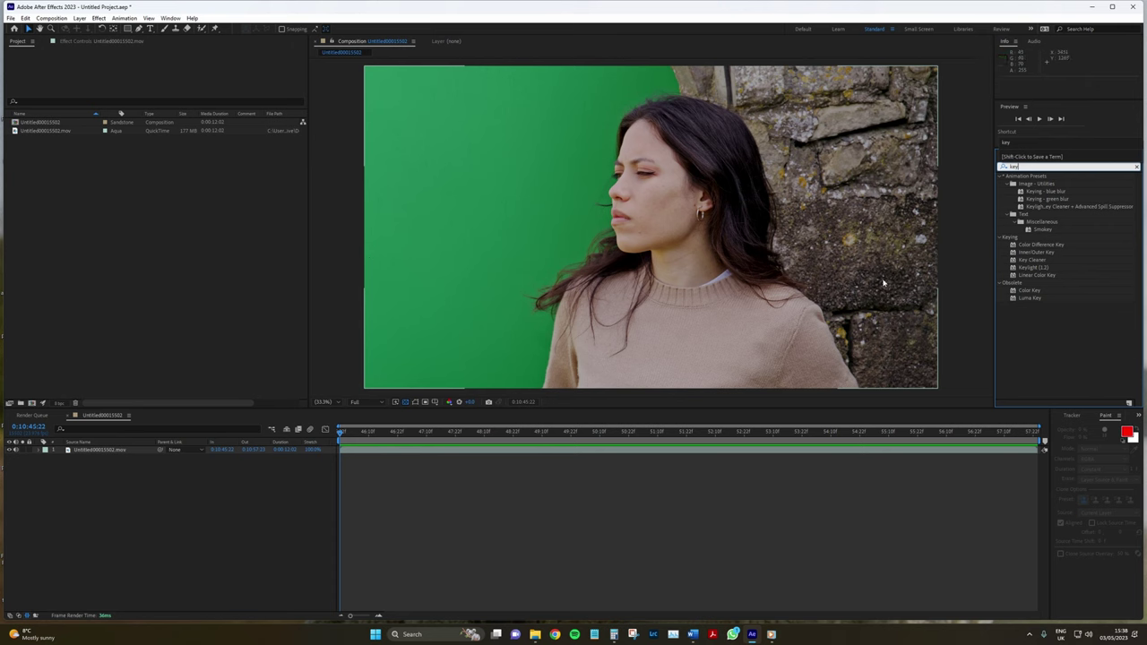
left_click_drag(1034, 267, 722, 261)
- Add Advanced Spill Suppressor to the clip, switch it off, and collapse Key Cleaner
type("adv")
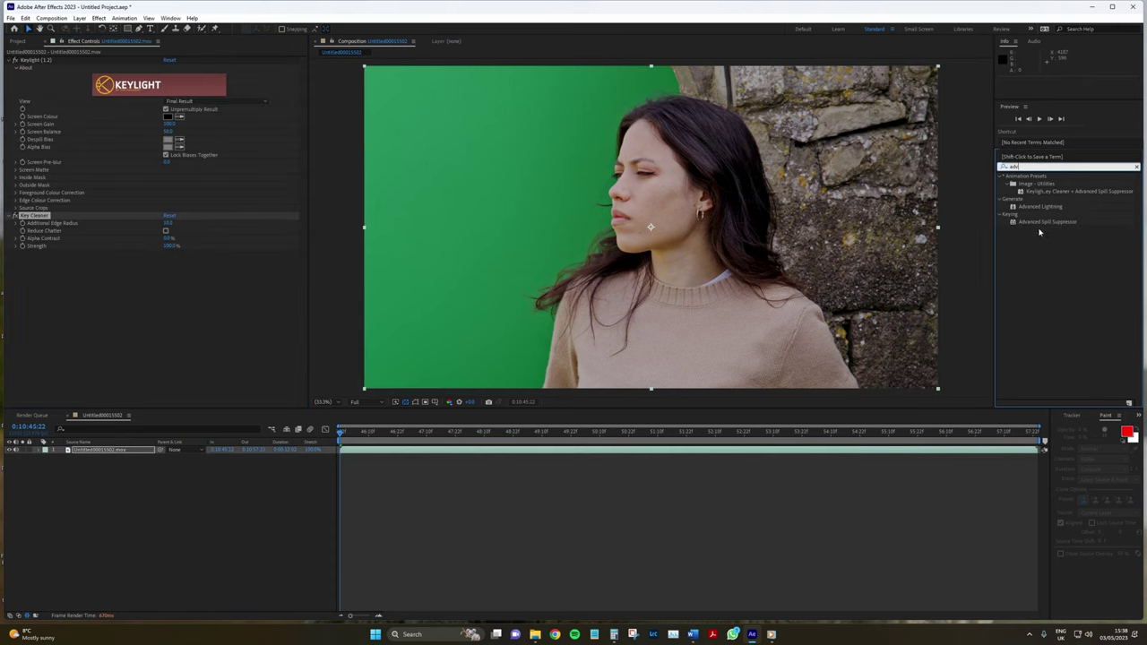
left_click_drag(1047, 222, 194, 325)
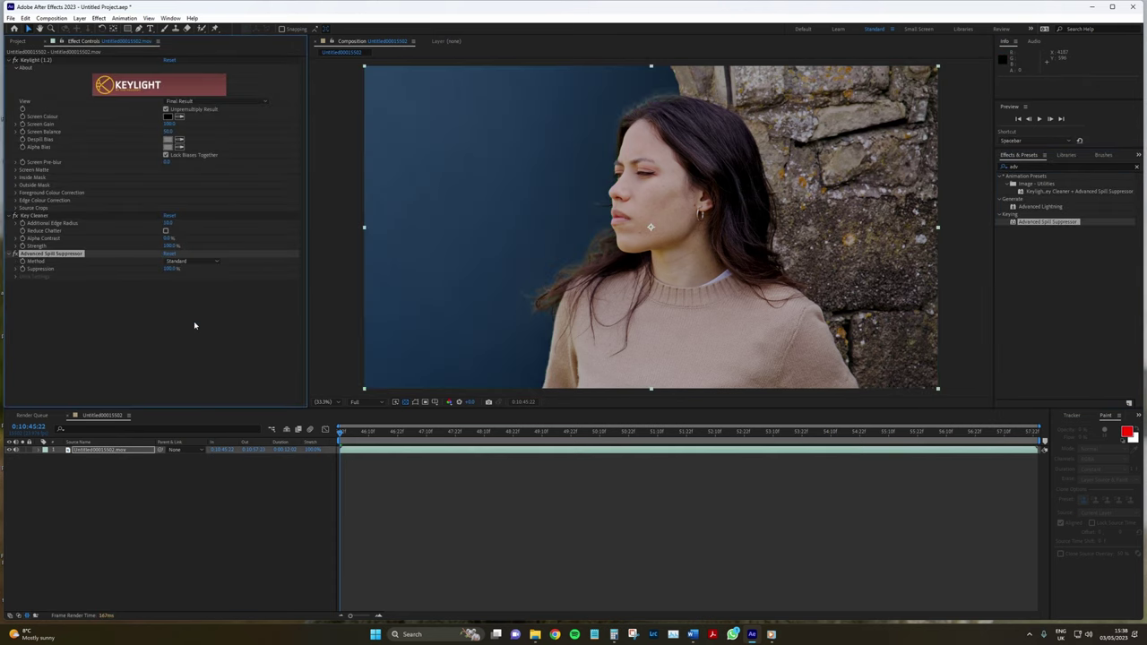
left_click(15, 254)
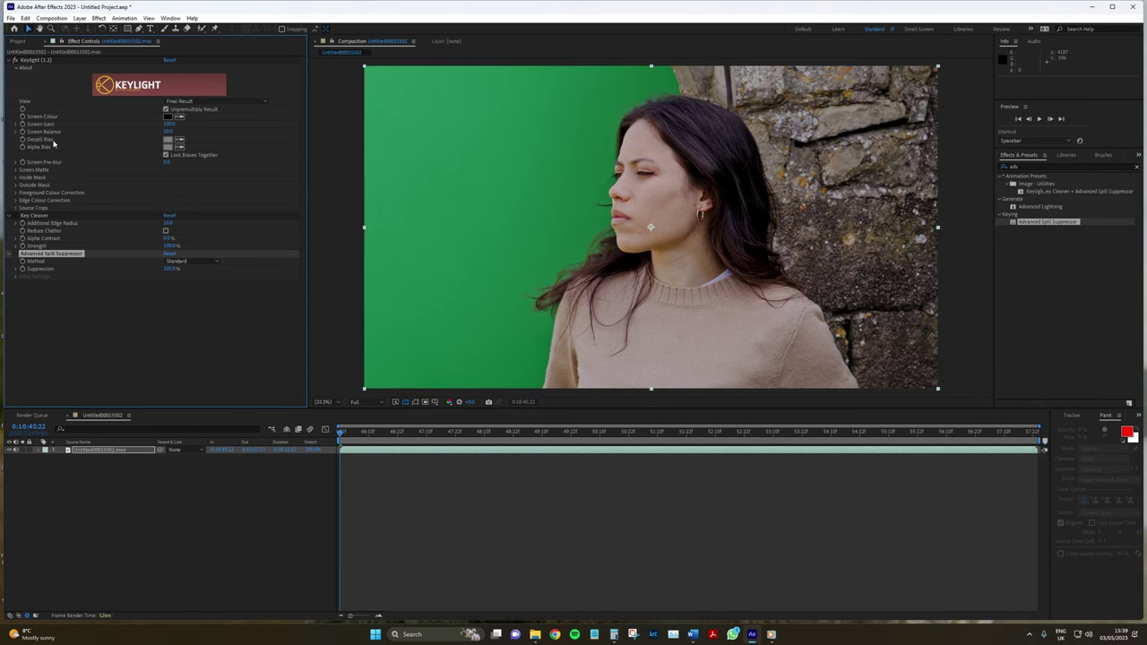
left_click(16, 219)
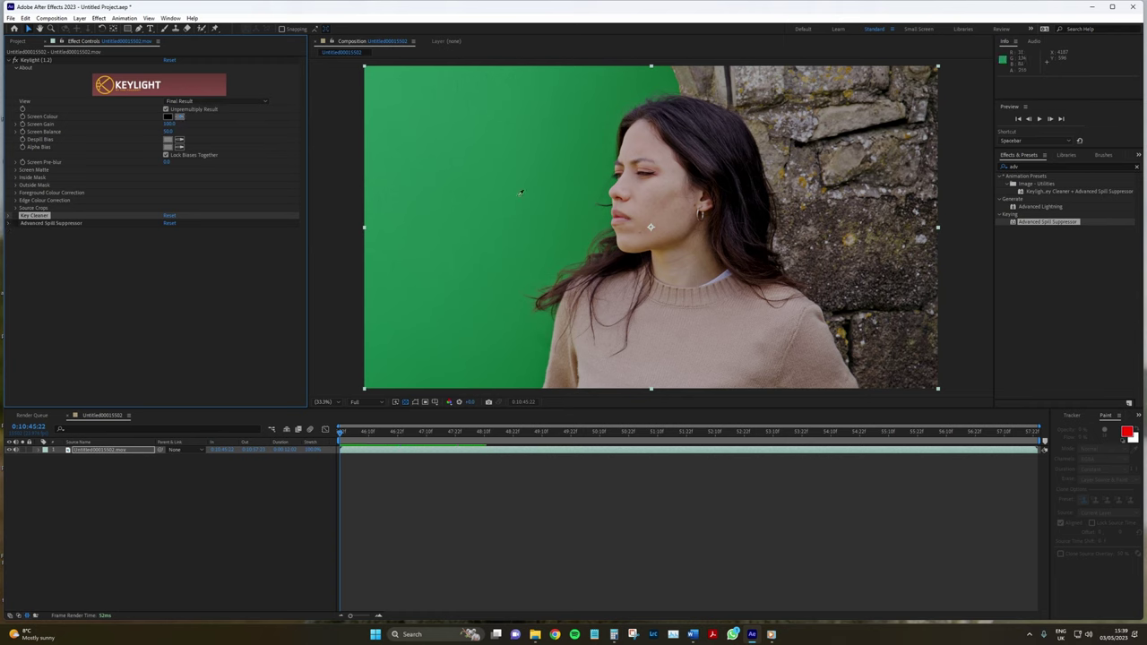
- Set Keylight's Screen Colour to the green backdrop, then check the key on later frames
left_click(593, 174)
left_click(442, 448)
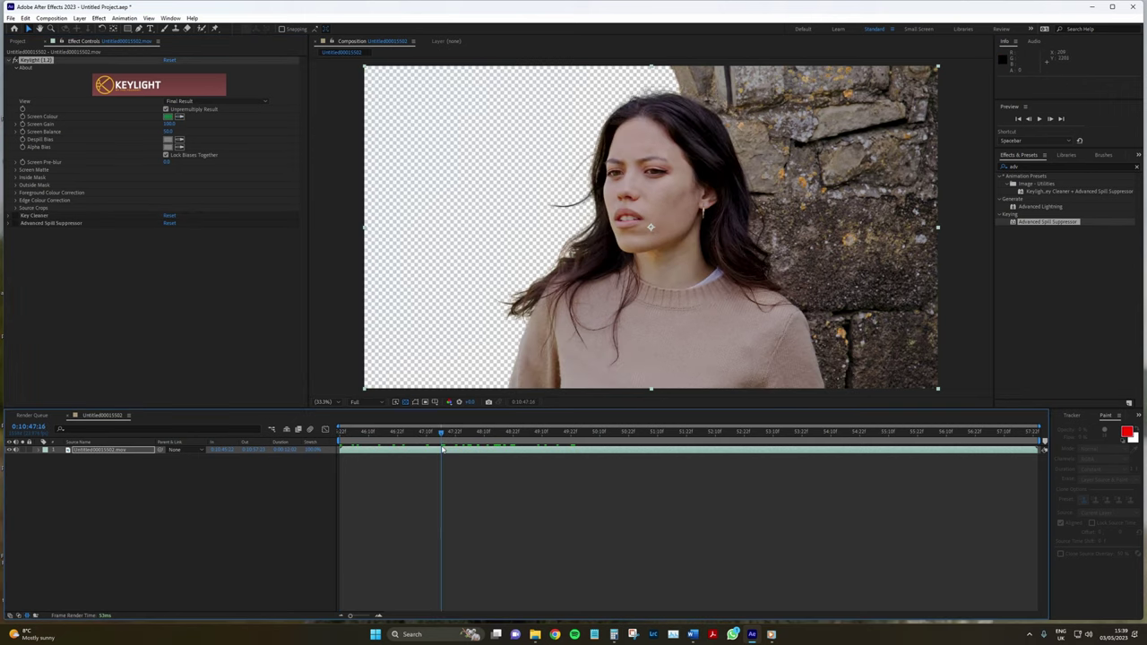
left_click_drag(450, 442, 600, 421)
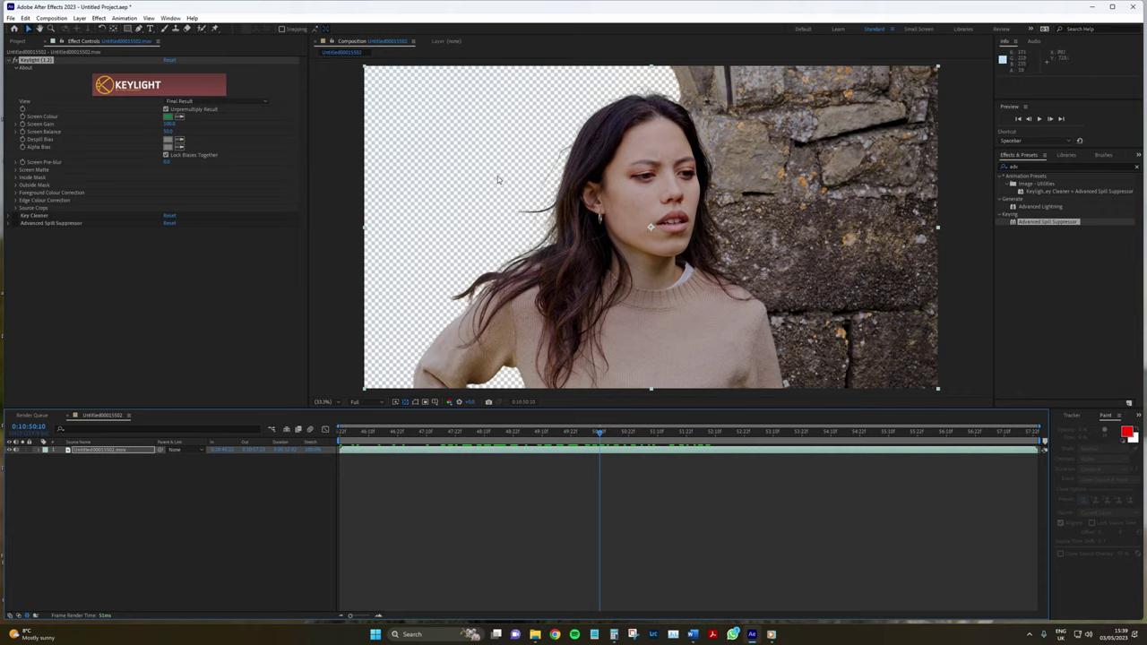
scroll(498, 180, "up", 3)
scroll(664, 230, "down", 2)
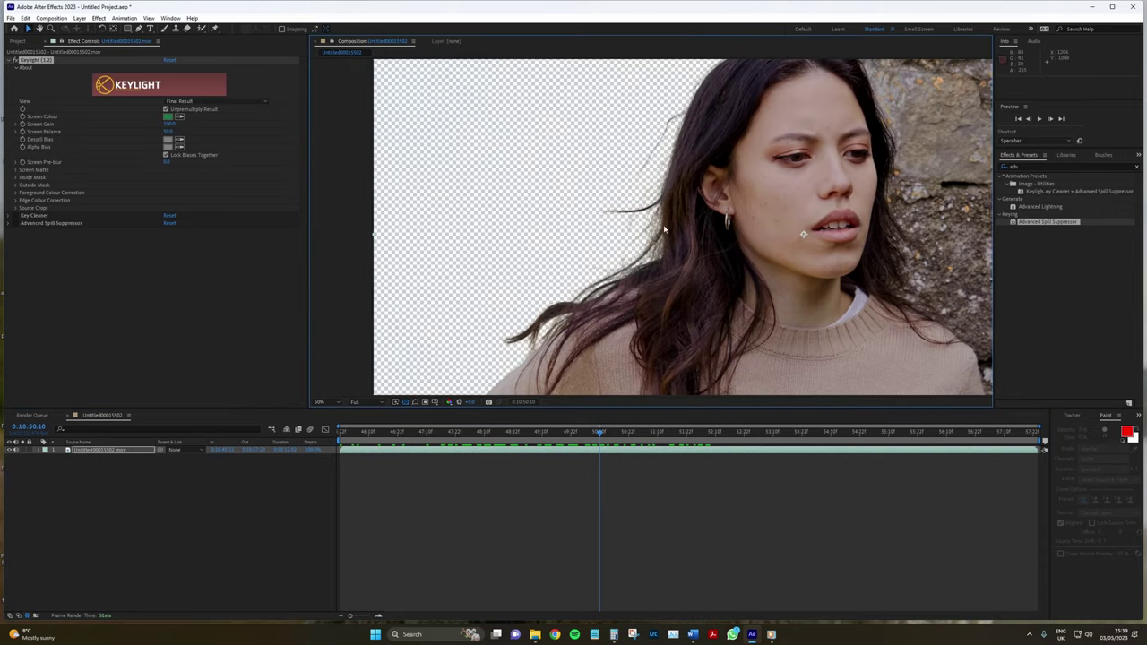
scroll(664, 215, "up", 2)
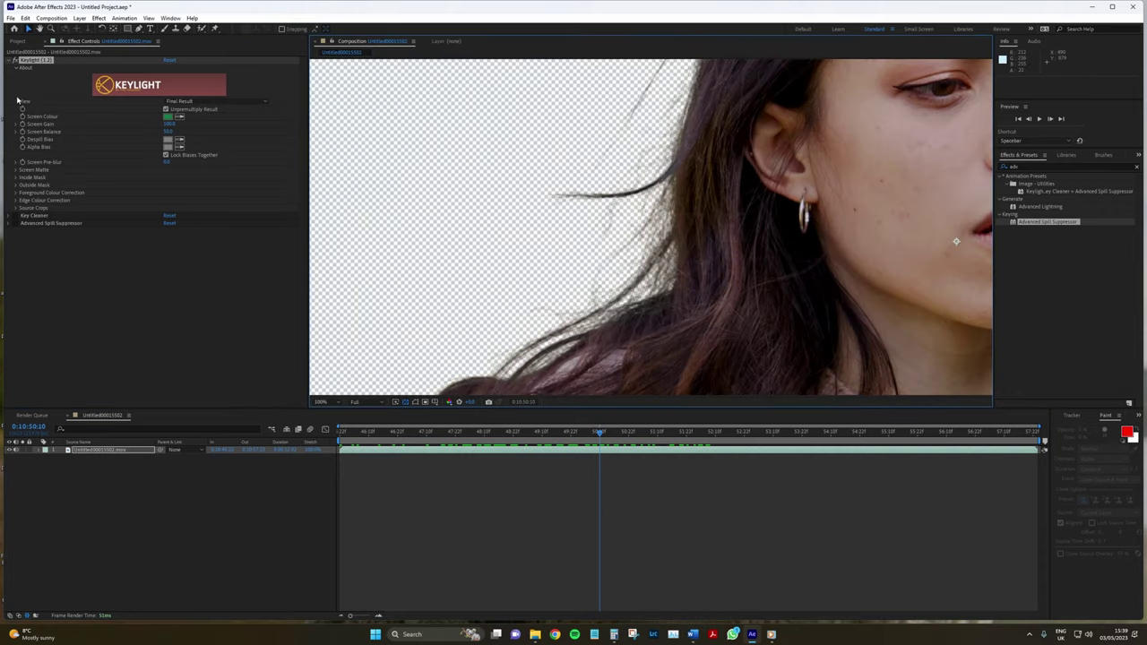
- Set Keylight's View to Screen Matte and zoom into the matte
left_click(197, 103)
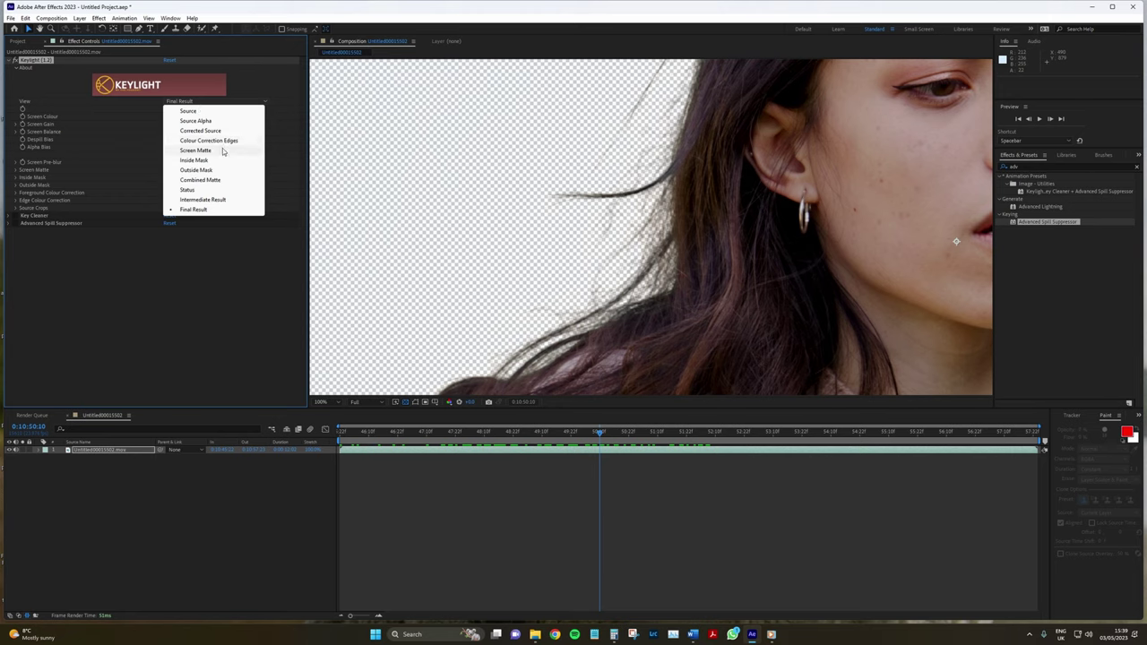
left_click(224, 150)
scroll(575, 277, "down", 2)
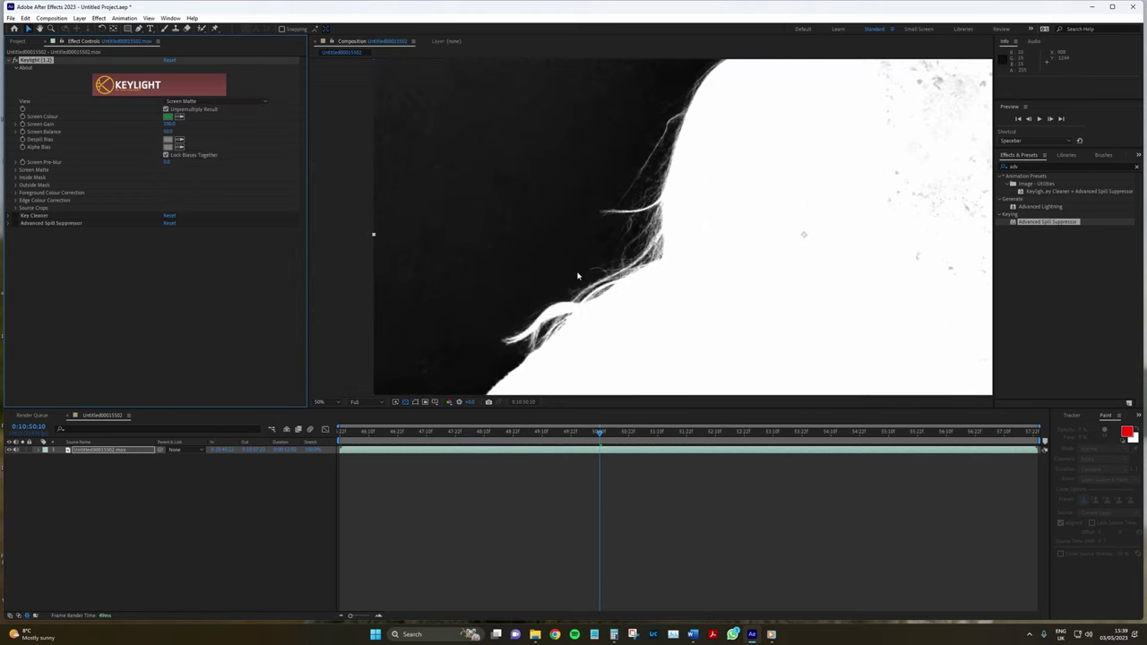
scroll(579, 273, "down", 1)
scroll(582, 269, "up", 5)
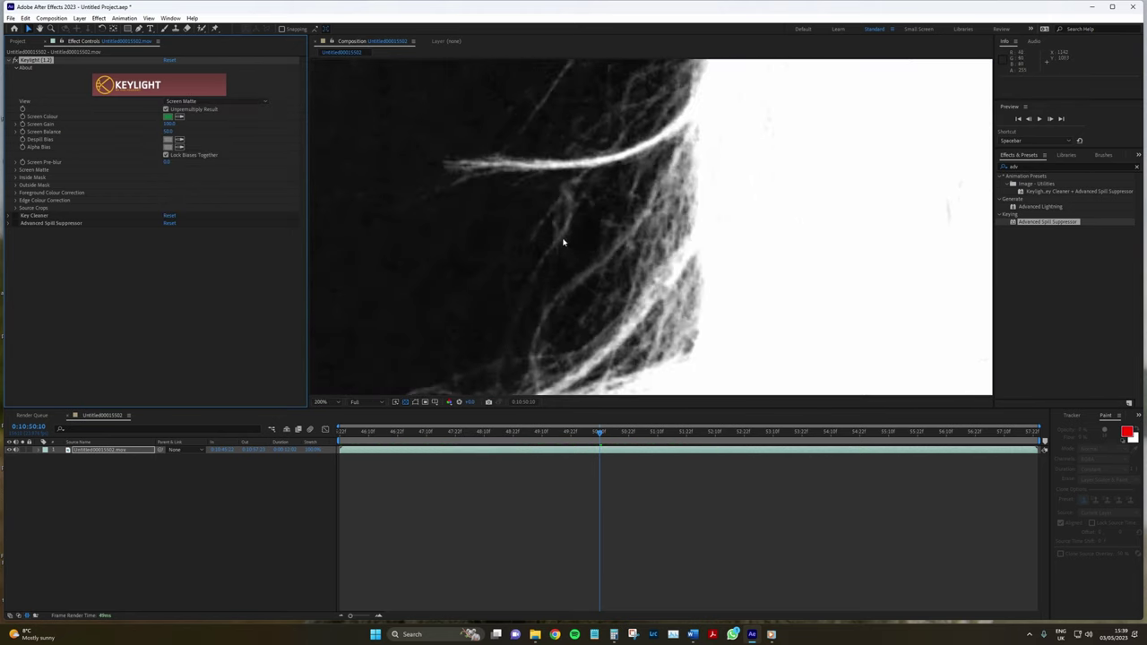
scroll(608, 224, "down", 1)
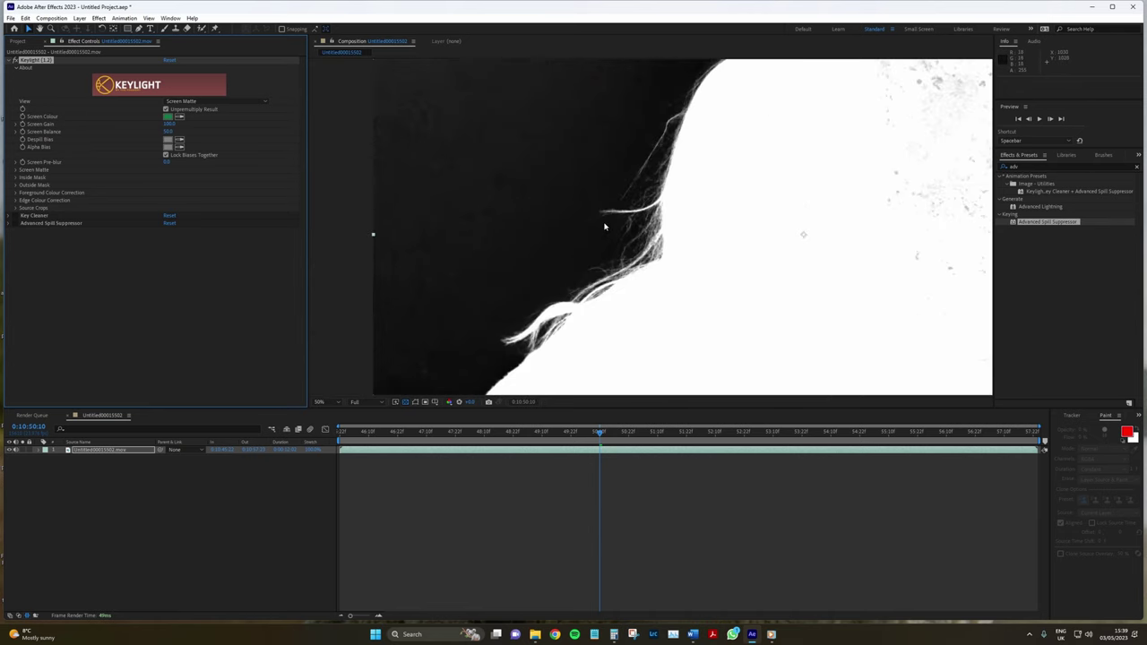
scroll(610, 233, "up", 3)
- Pan the magnified matte with the Hand tool to inspect the hair, then expand Screen Matte
key("v")
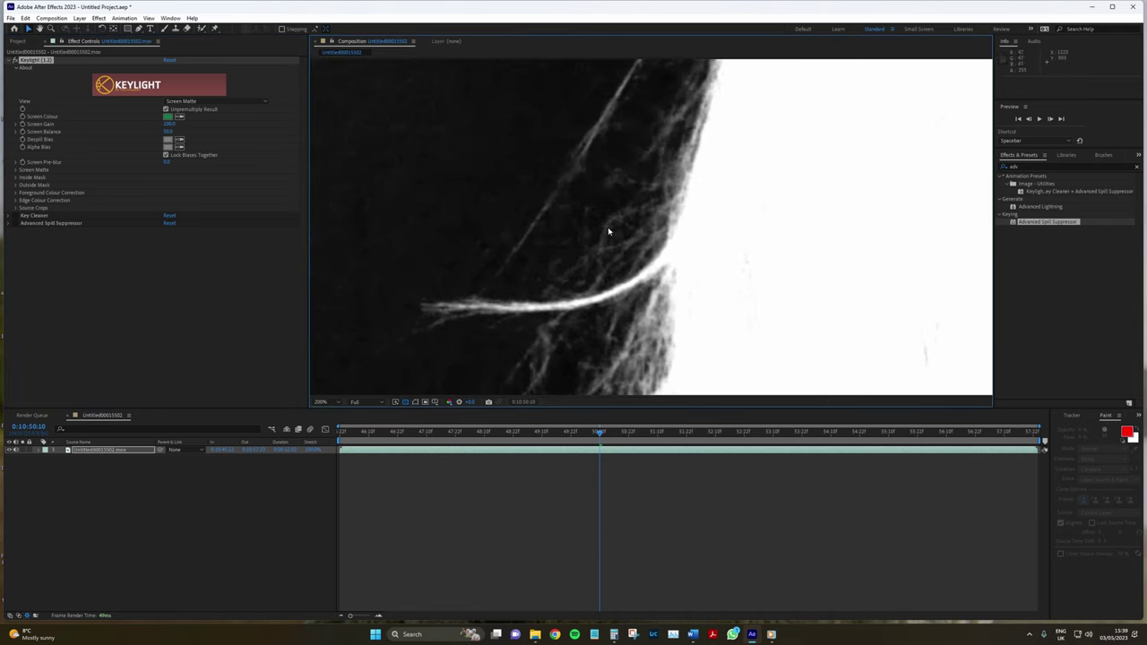
left_click_drag(627, 159, 558, 282)
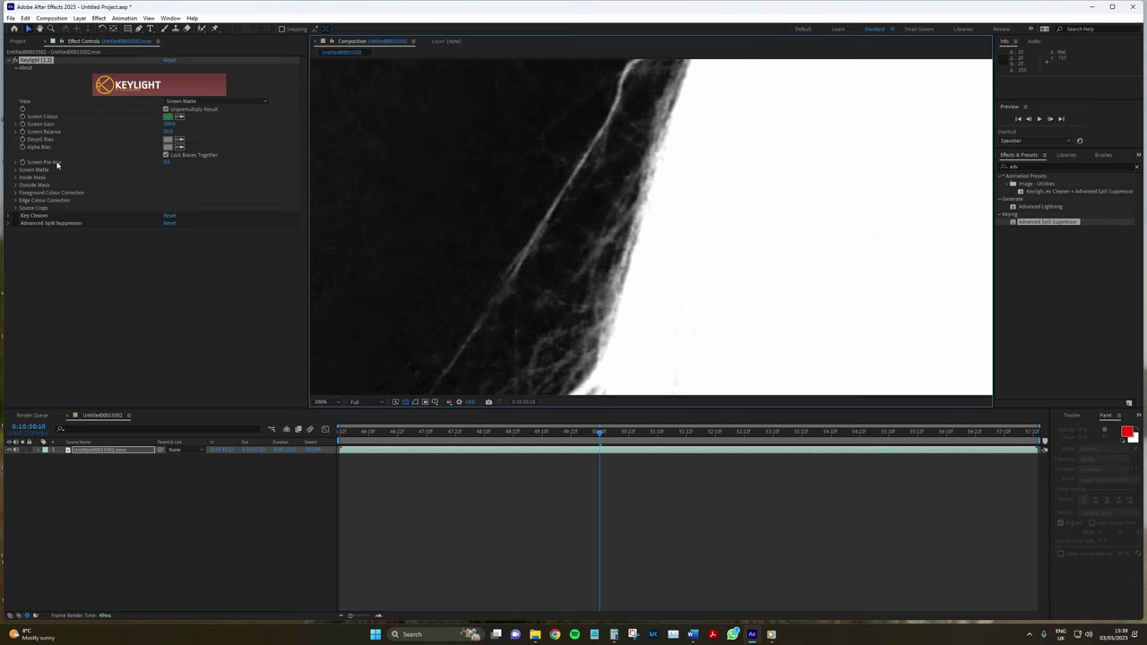
scroll(610, 192, "down", 4)
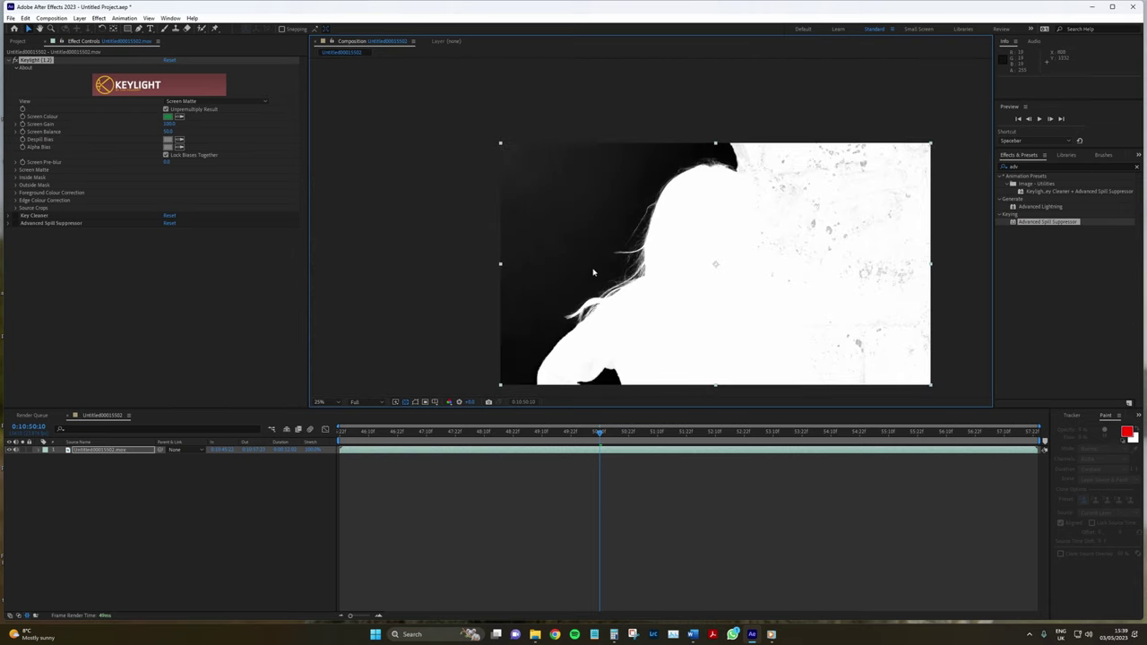
scroll(690, 179, "up", 2)
scroll(560, 226, "up", 4)
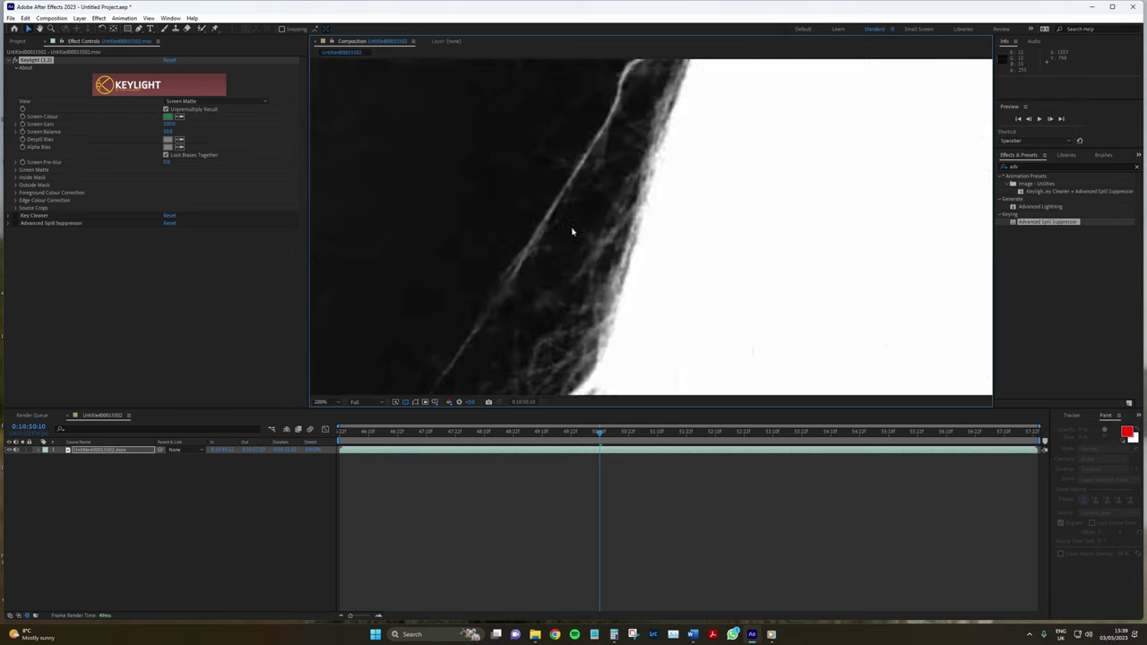
left_click_drag(577, 220, 660, 164)
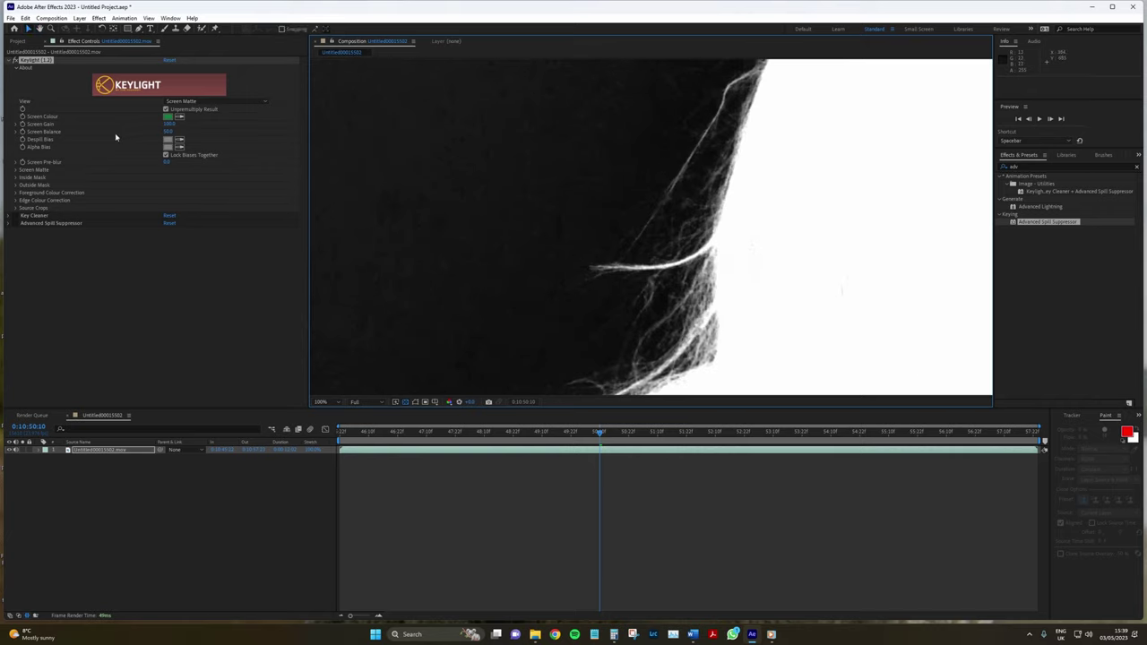
left_click(15, 170)
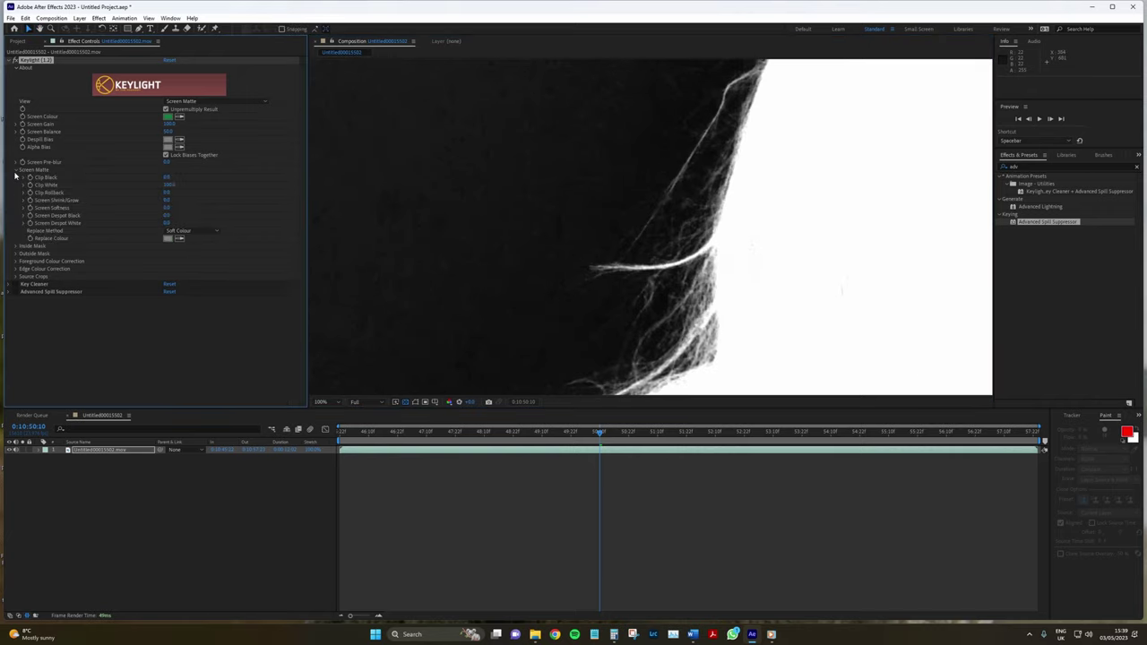
- Raise Clip Black until the matte background is solid black
scroll(395, 215, "down", 2)
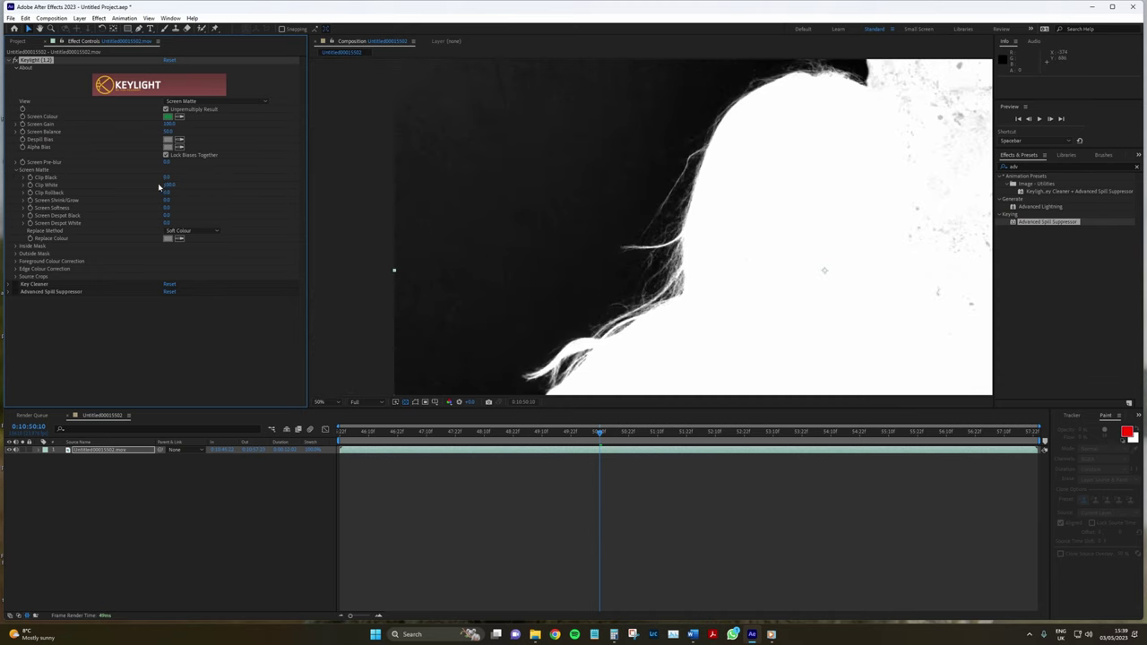
mouse_move(167, 177)
left_mouse_down()
mouse_move(176, 179)
mouse_move(162, 178)
left_mouse_up()
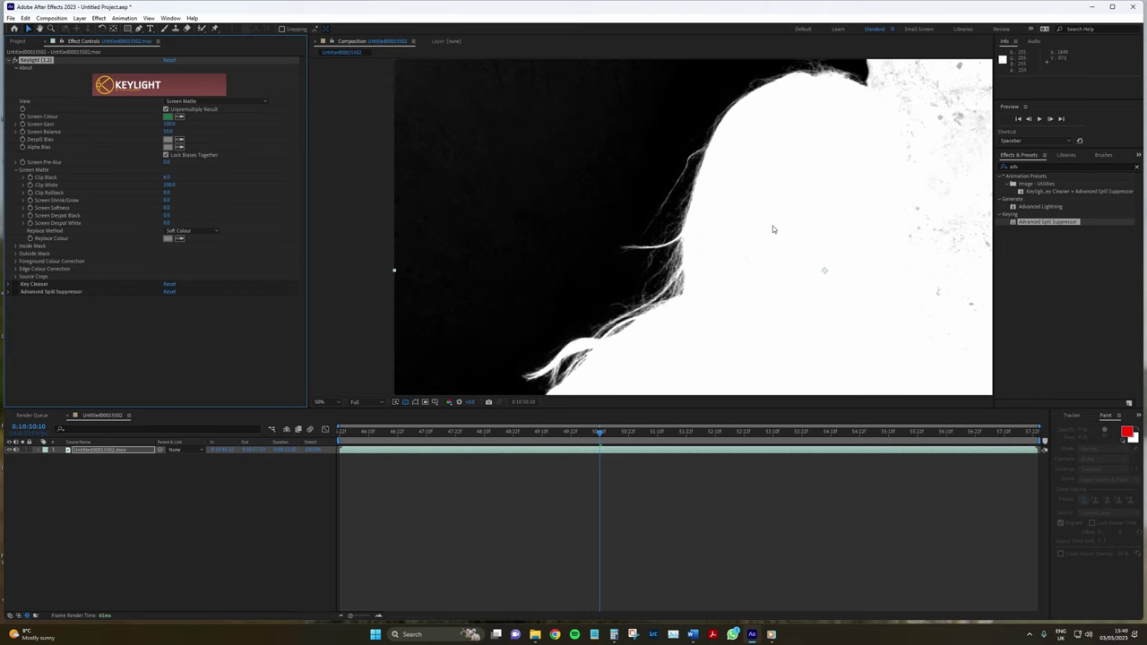
left_click_drag(773, 229, 712, 197)
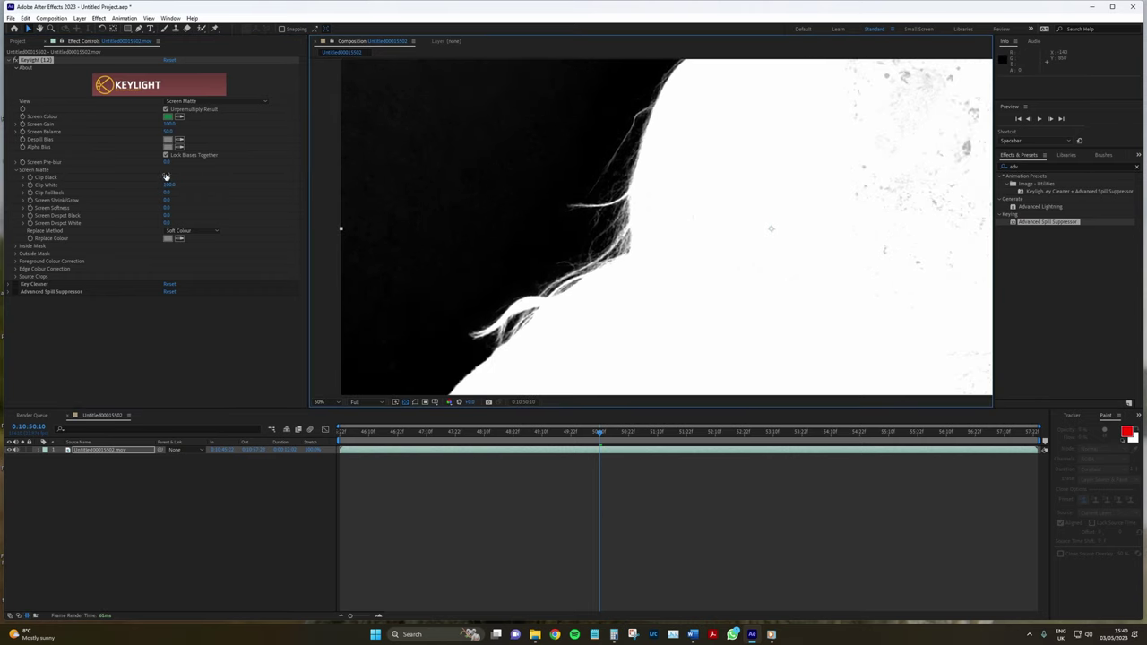
left_click_drag(166, 177, 176, 176)
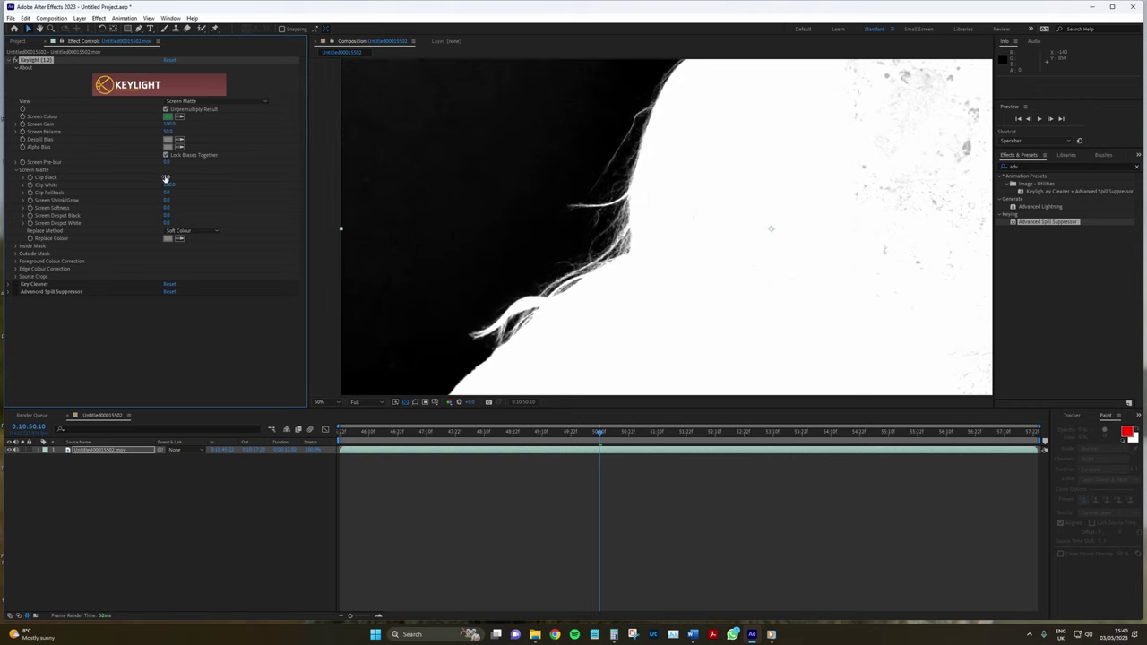
left_click_drag(165, 179, 167, 179)
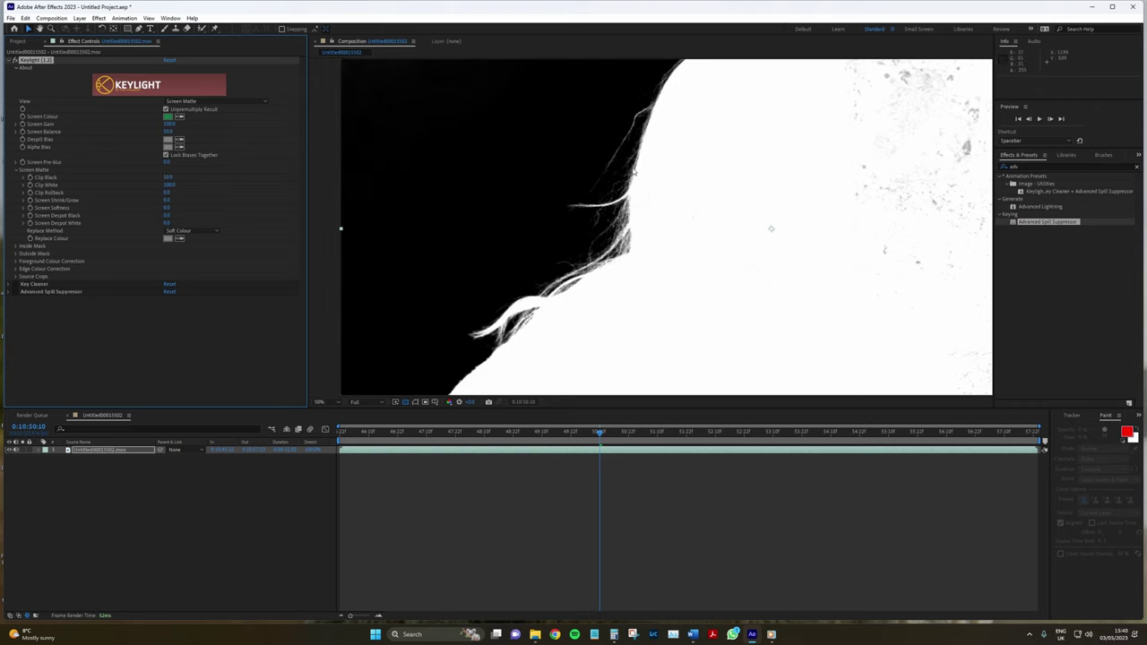
scroll(635, 159, "down", 1)
scroll(638, 157, "up", 1)
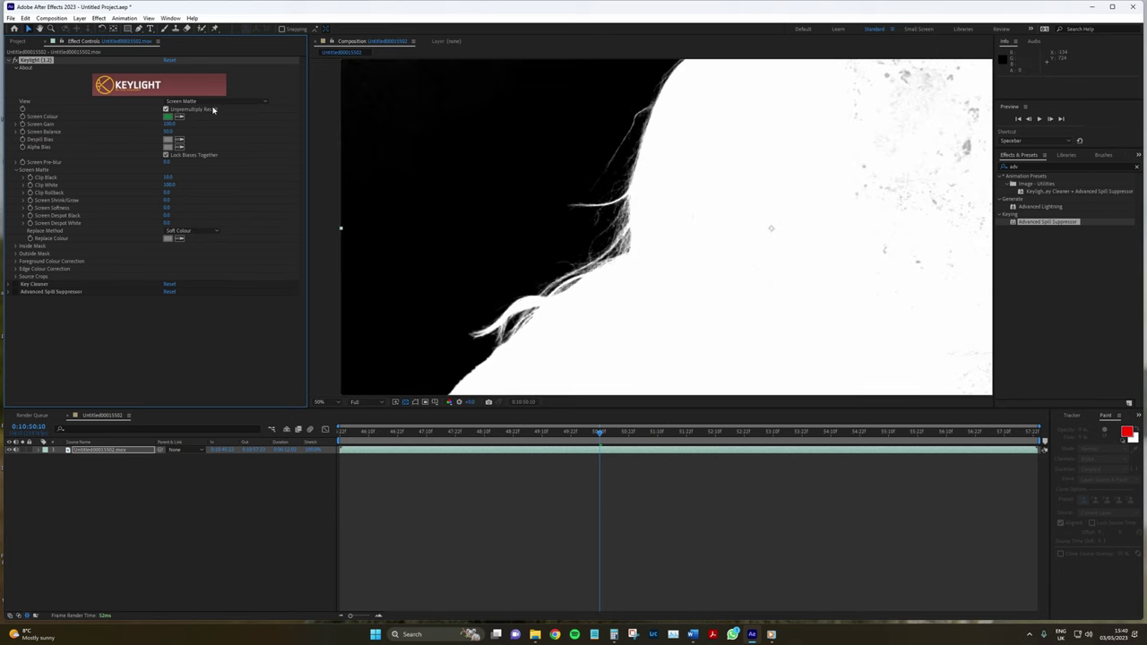
- Compare with the Source view, return to Screen Matte, and tighten Clip White to clear grey specks
left_click(212, 104)
left_click(209, 110)
left_click(208, 103)
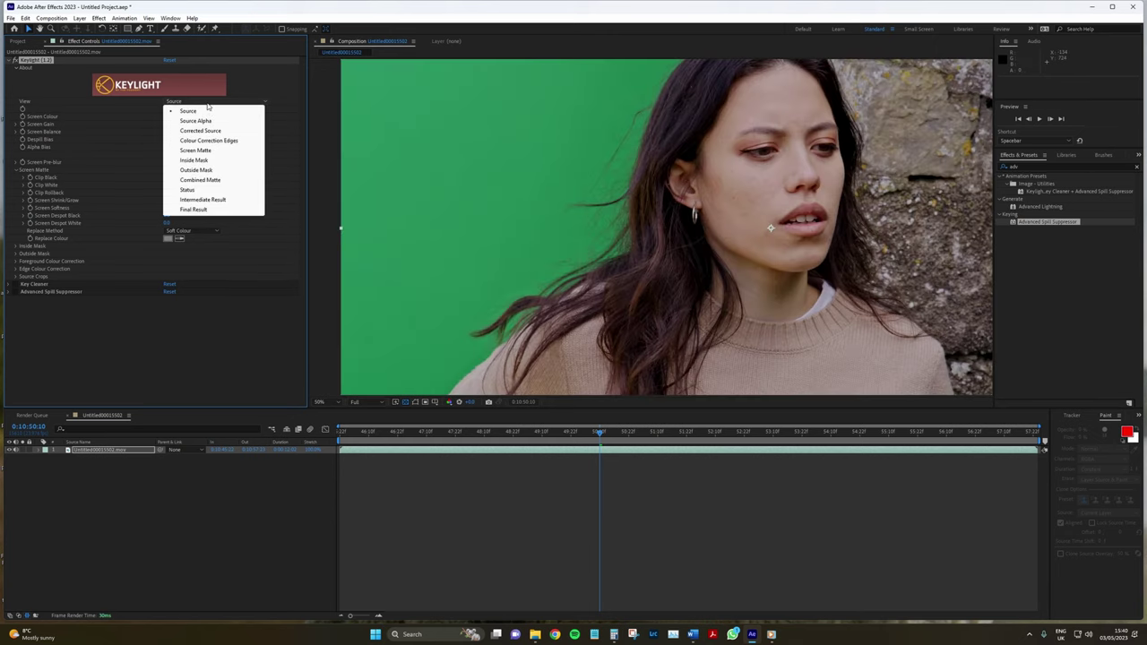
left_click(212, 152)
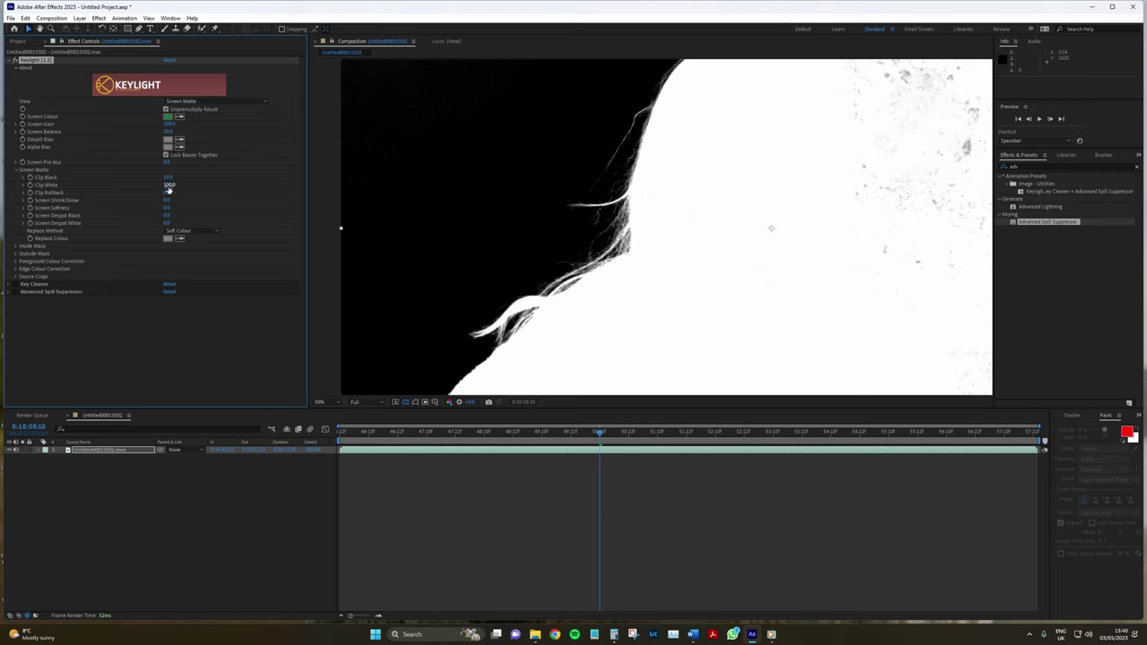
left_click_drag(168, 185, 170, 178)
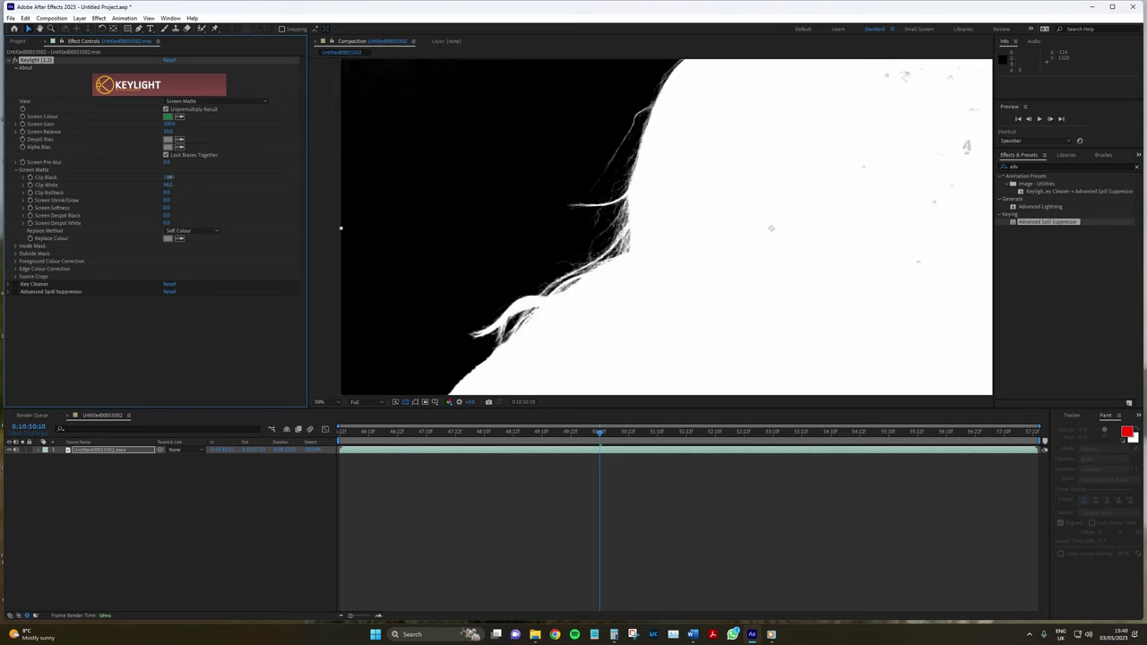
left_click_drag(169, 185, 172, 185)
scroll(574, 292, "down", 1)
scroll(573, 292, "up", 1)
- Reframe the hair edge and step through frames to check the matte
left_click_drag(574, 292, 588, 260)
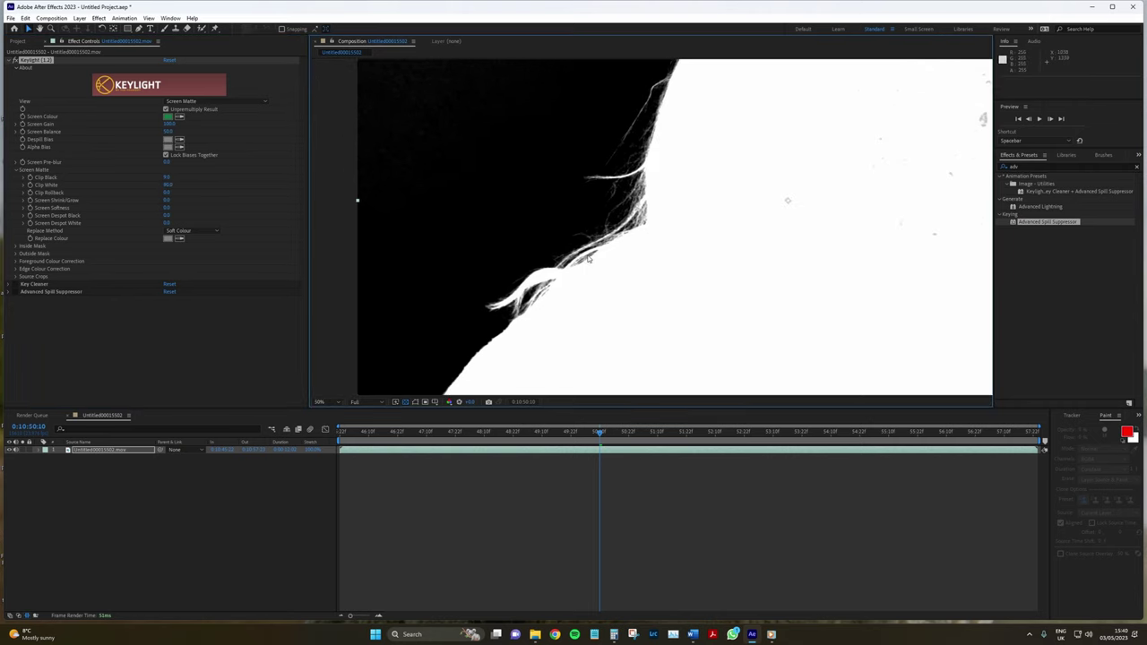
scroll(583, 224, "up", 1)
scroll(582, 224, "up", 1)
scroll(583, 224, "down", 1)
key("Page_Down")
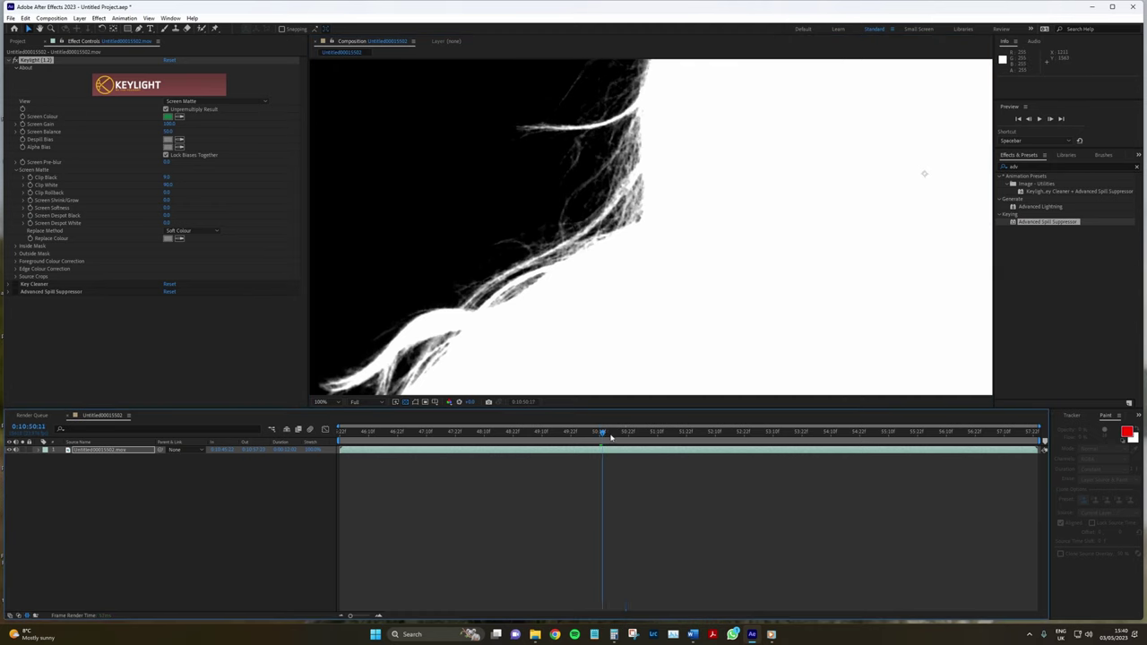
mouse_move(611, 436)
left_mouse_down()
mouse_move(674, 434)
mouse_move(593, 433)
left_mouse_up()
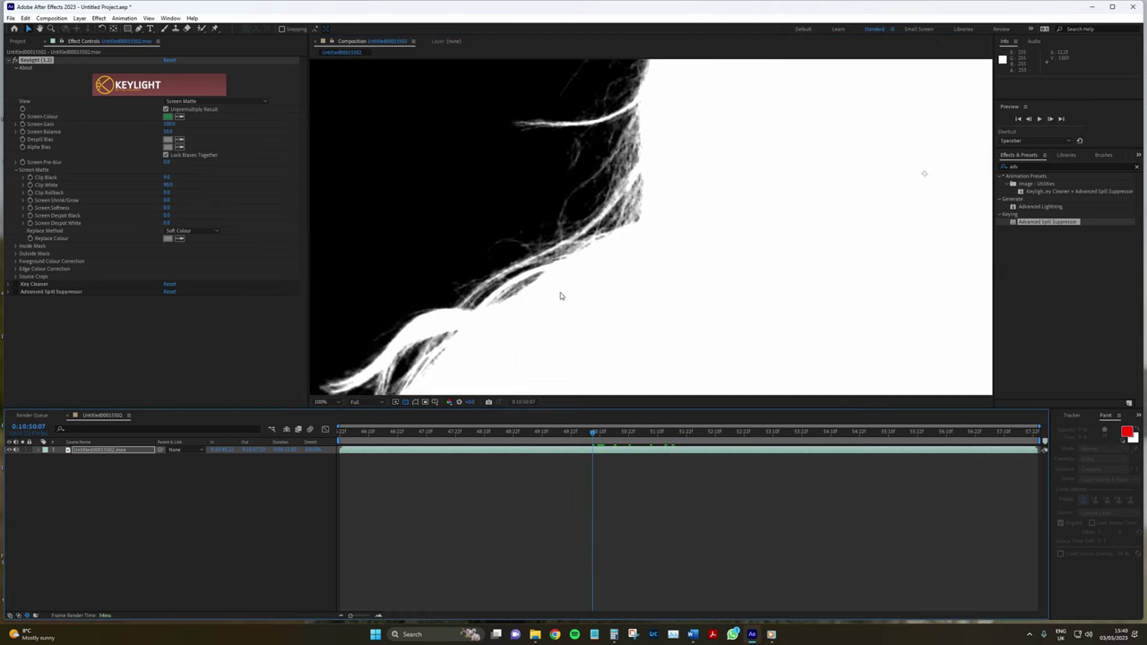
scroll(560, 295, "down", 1)
scroll(645, 276, "down", 1)
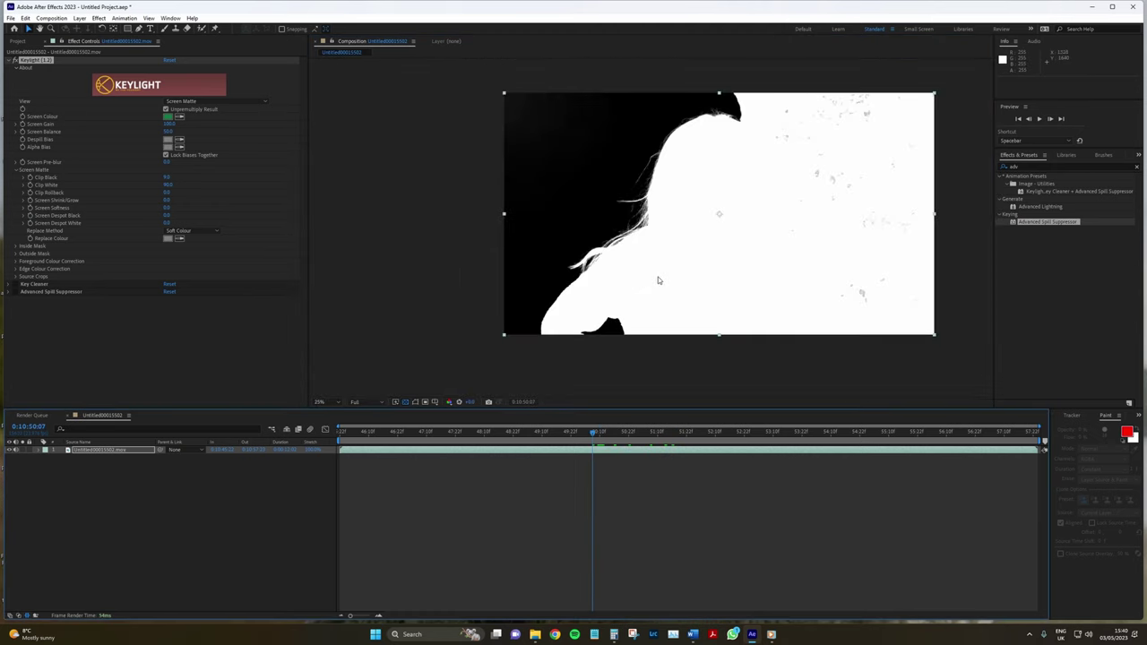
left_click(320, 401)
- Fit the frame, set Keylight's View to Intermediate Result, and scrub frames to inspect the hair
left_click(328, 418)
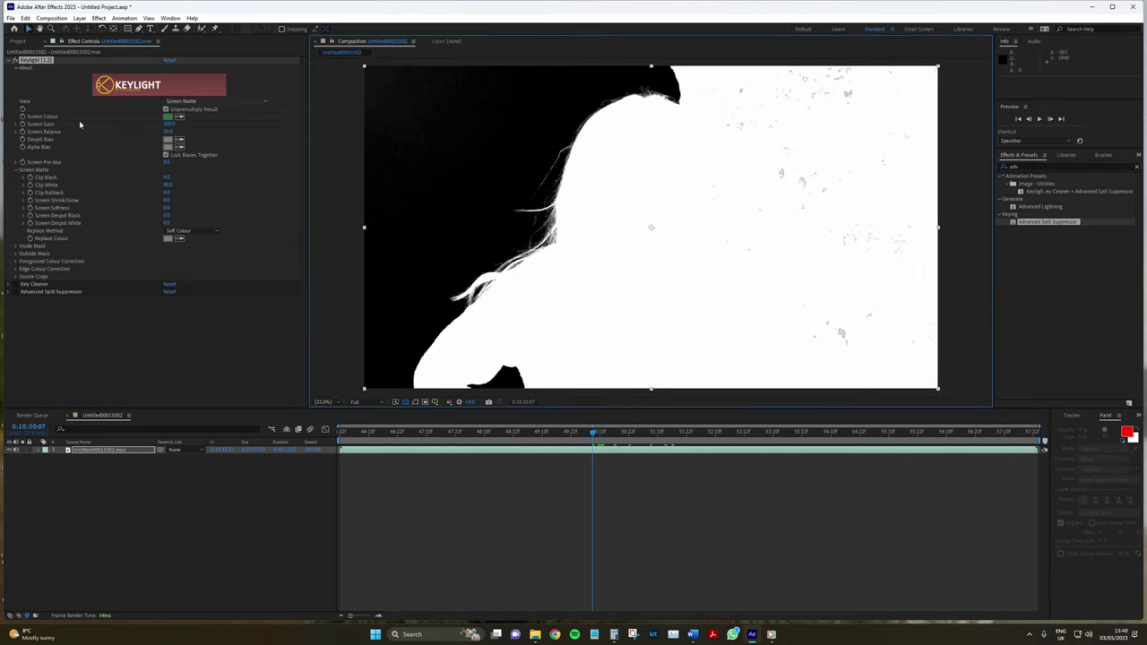
left_click(15, 170)
left_click(220, 103)
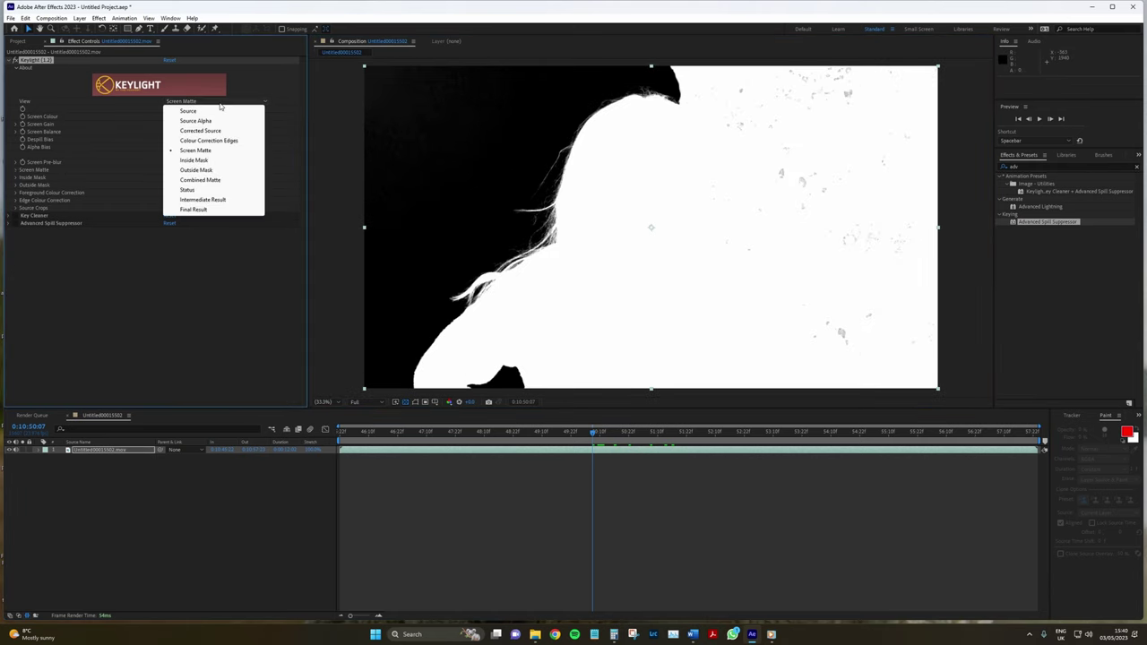
left_click(224, 199)
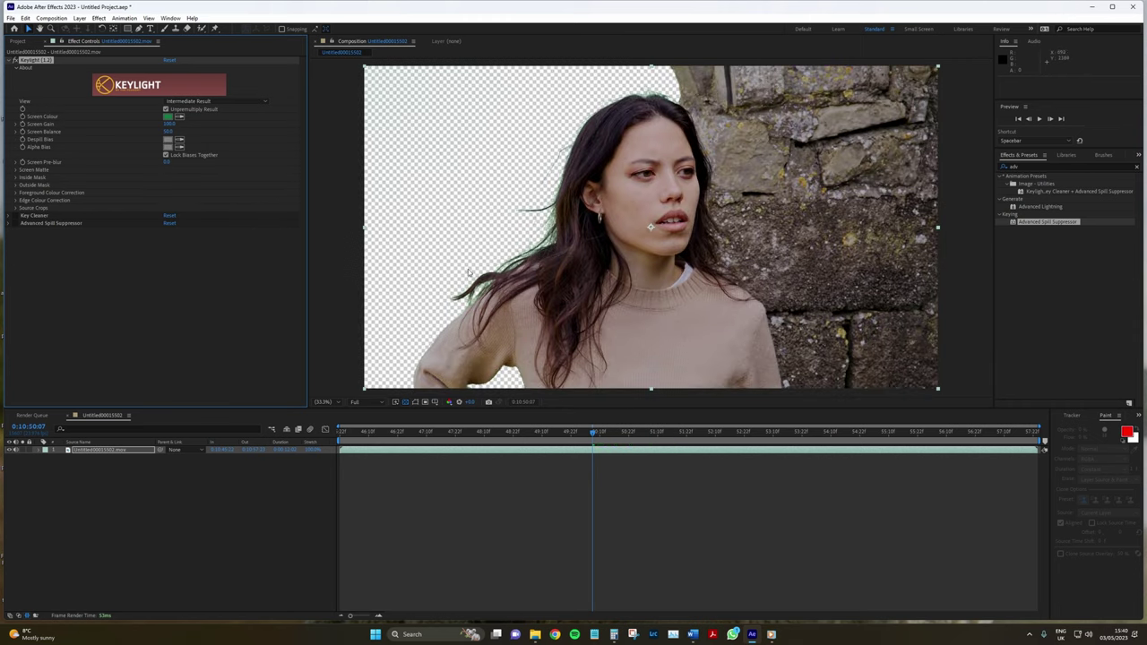
left_click_drag(592, 434, 554, 443)
scroll(487, 274, "up", 3)
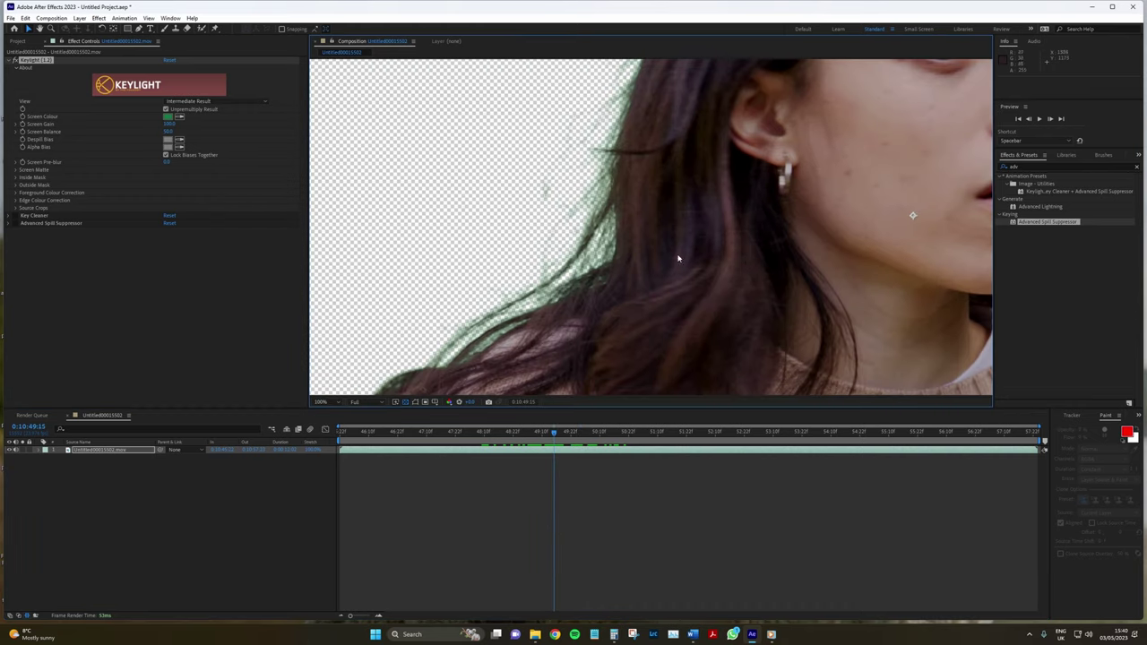
scroll(679, 259, "down", 2)
left_click_drag(545, 431, 574, 434)
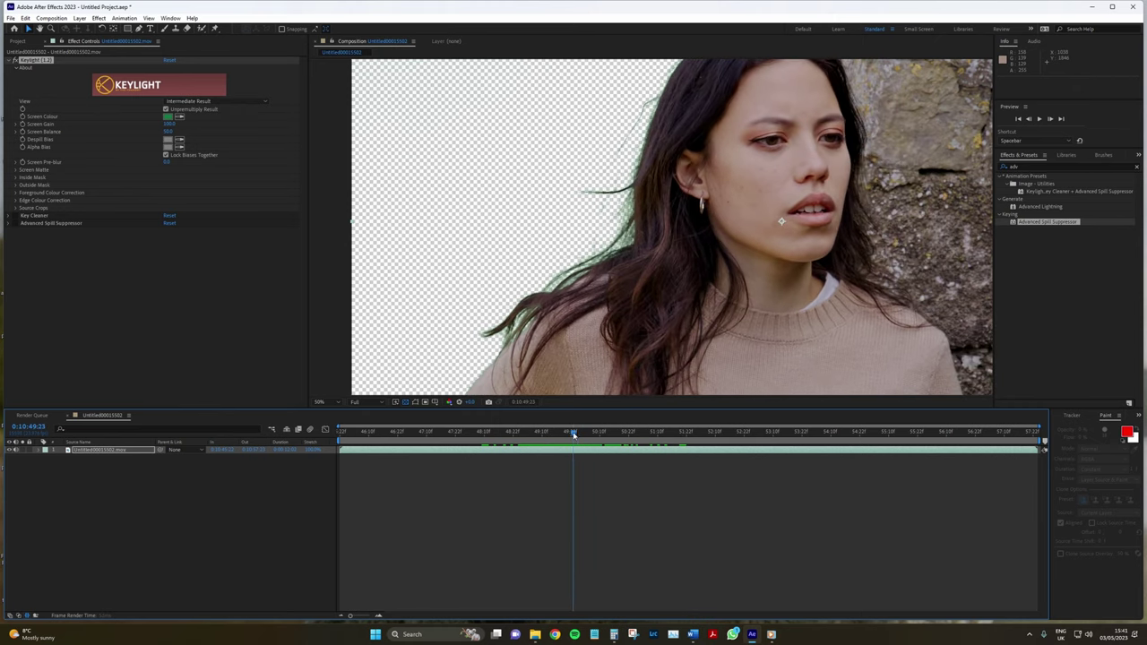
- Expand Key Cleaner, set preview resolution to Half, and play and scrub the clip
left_click(14, 215)
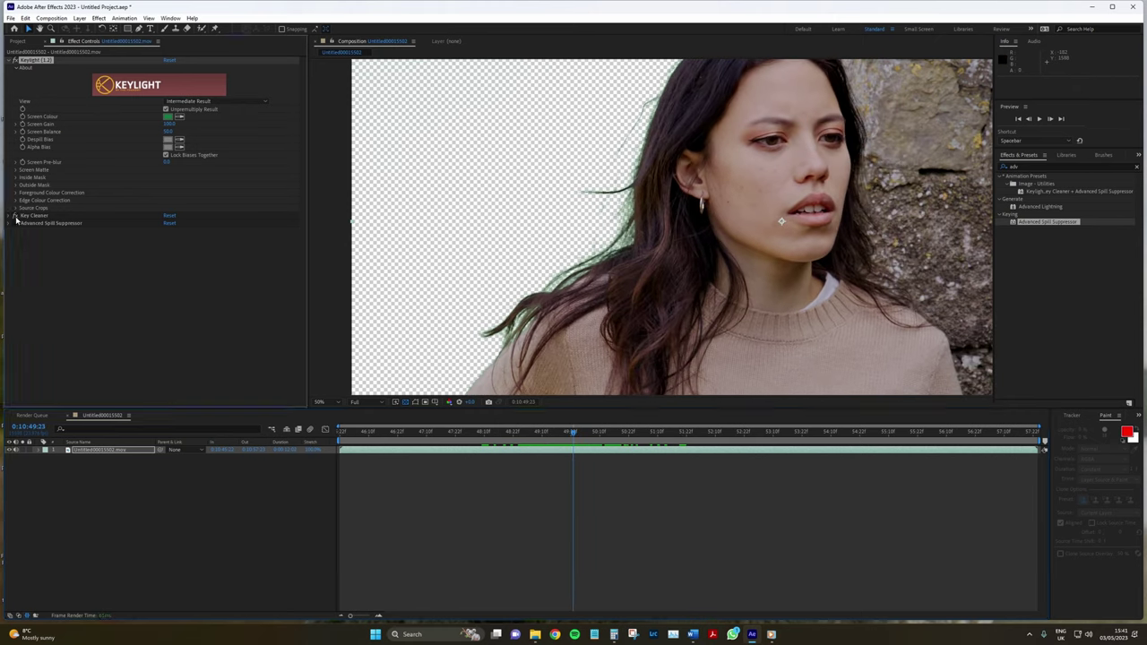
mouse_move(525, 434)
left_mouse_down()
mouse_move(513, 435)
mouse_move(529, 439)
left_mouse_up()
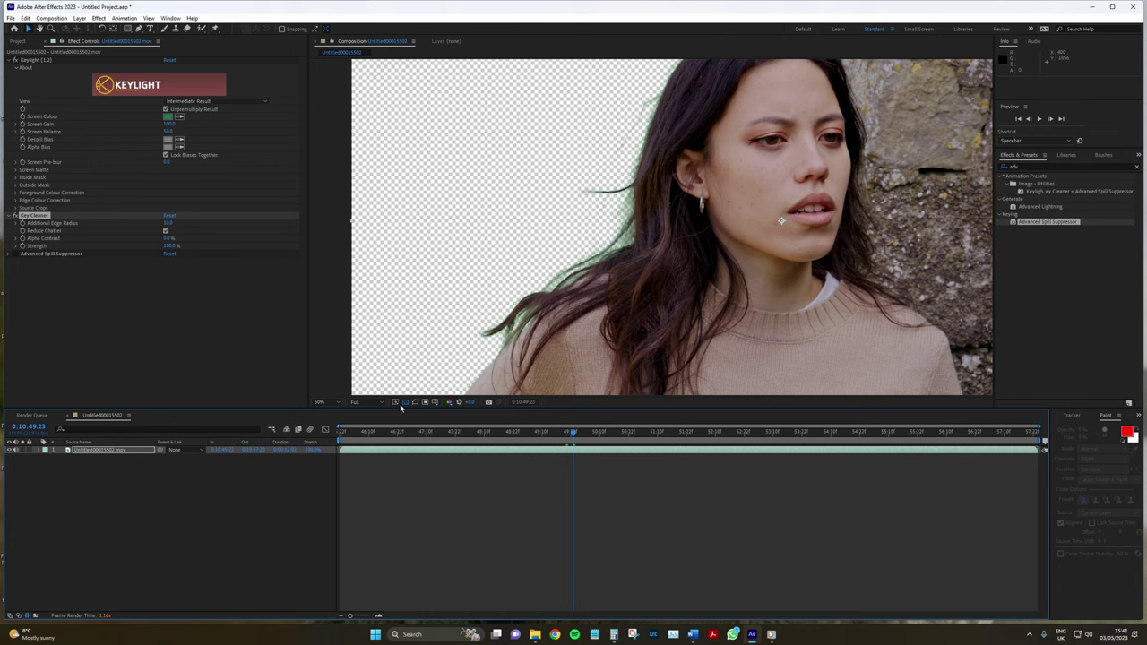
left_click(357, 402)
left_click(367, 425)
key("space")
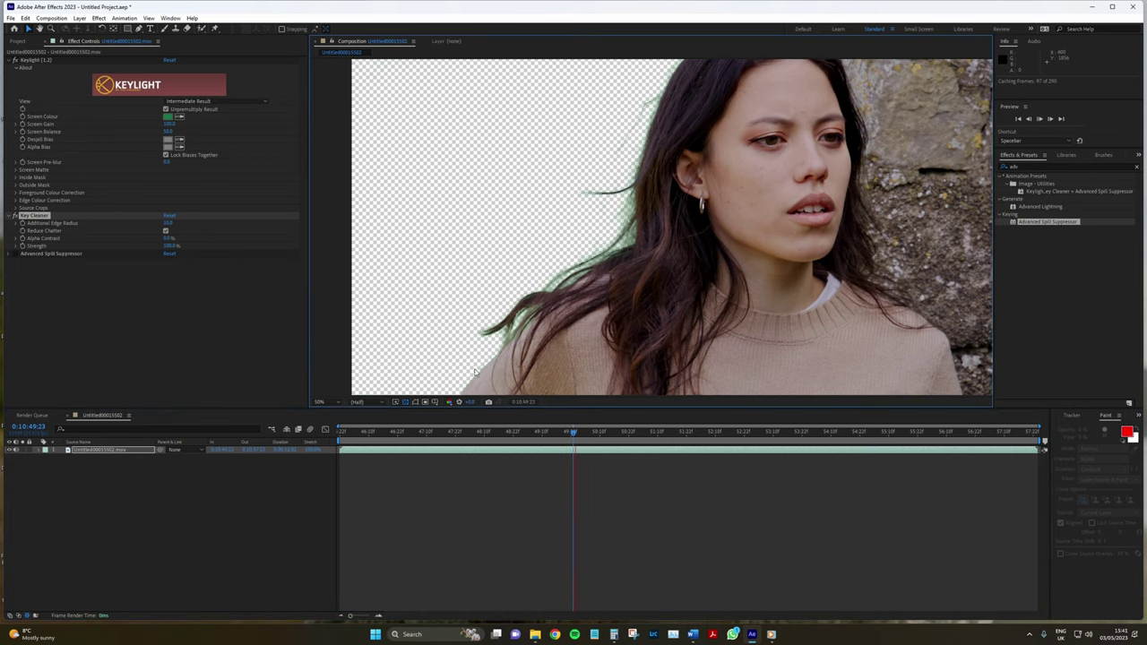
left_click_drag(573, 432, 626, 433)
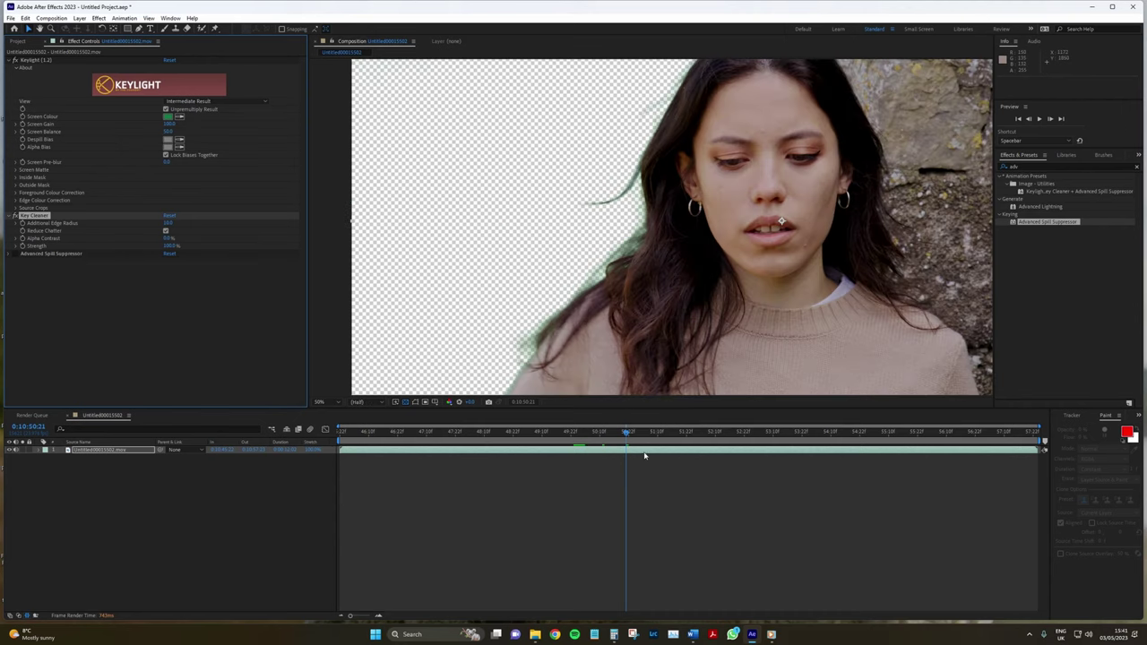
left_click_drag(630, 437, 584, 443)
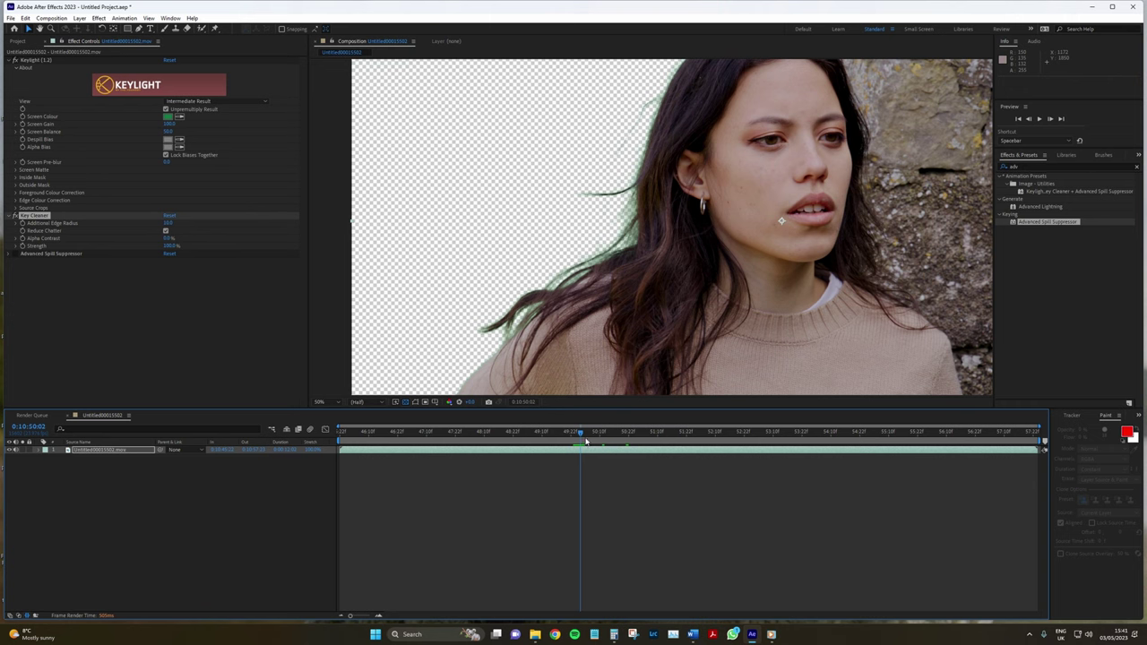
- Set Key Cleaner's Additional Edge Radius to 4.0
left_click_drag(165, 226, 139, 222)
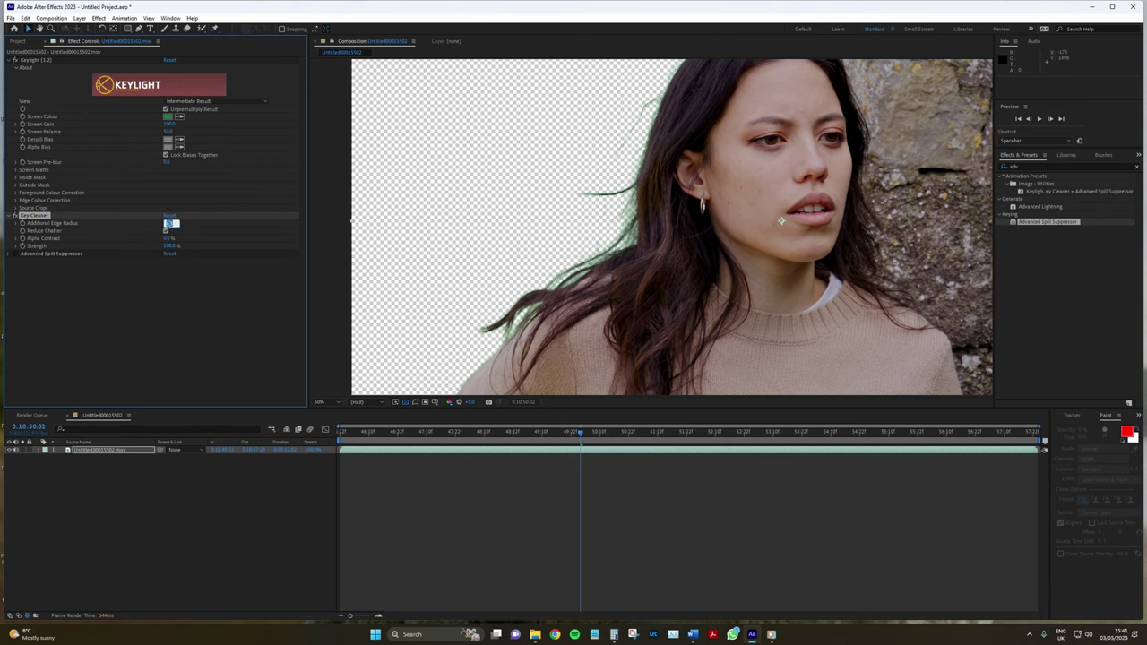
type("4")
key("Return")
key("comma")
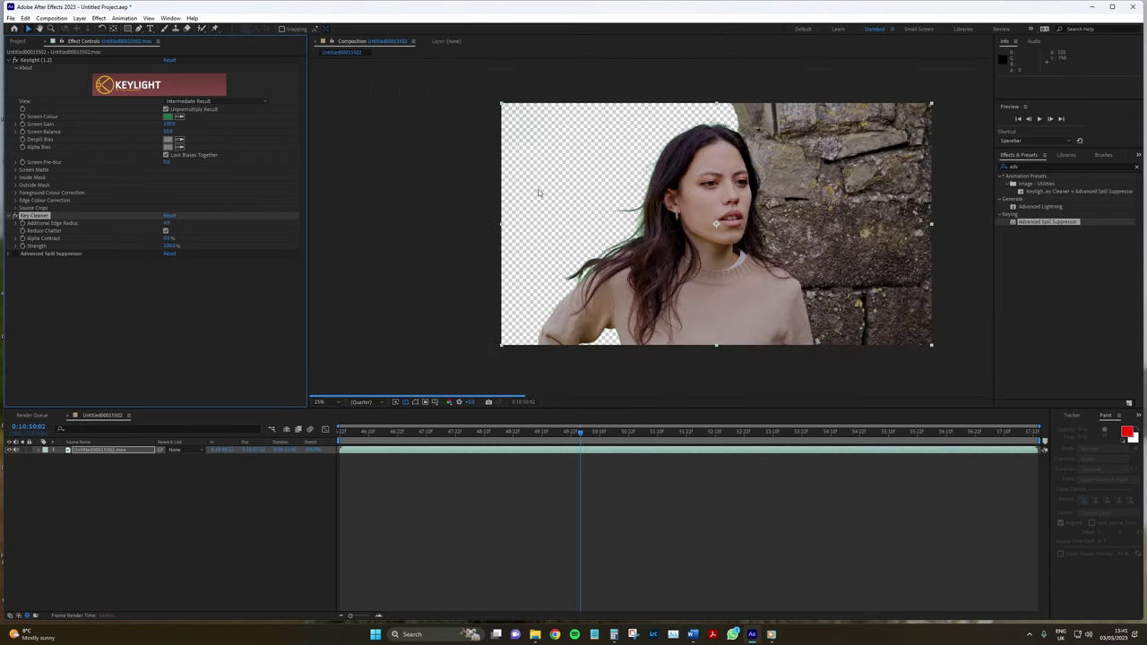
left_click(336, 401)
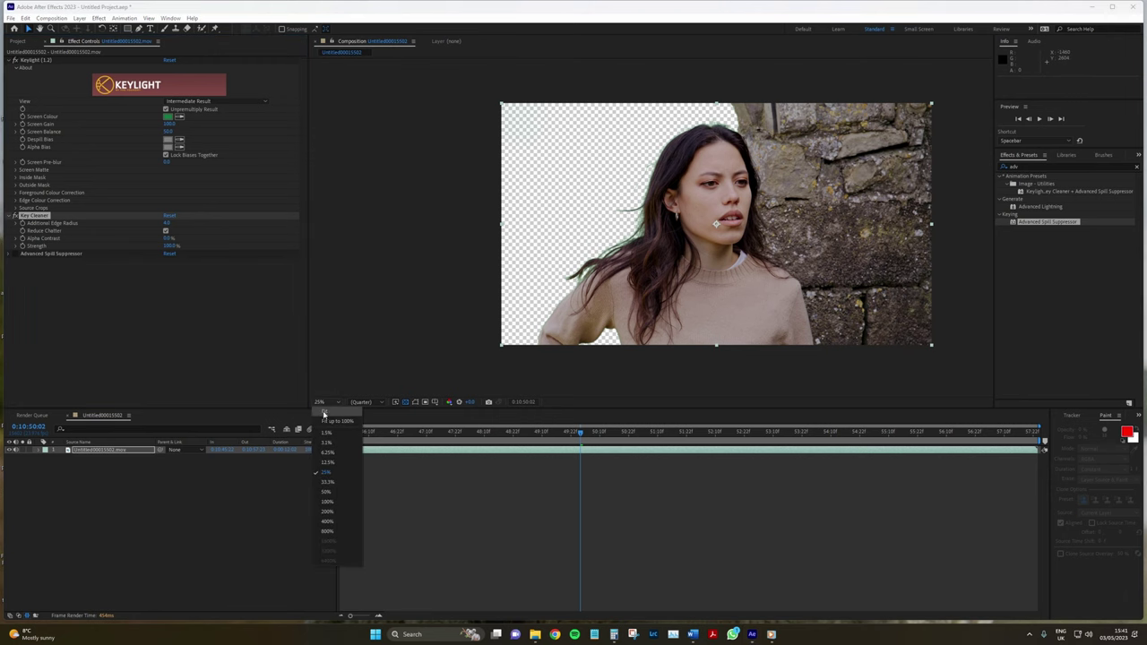
left_click(331, 496)
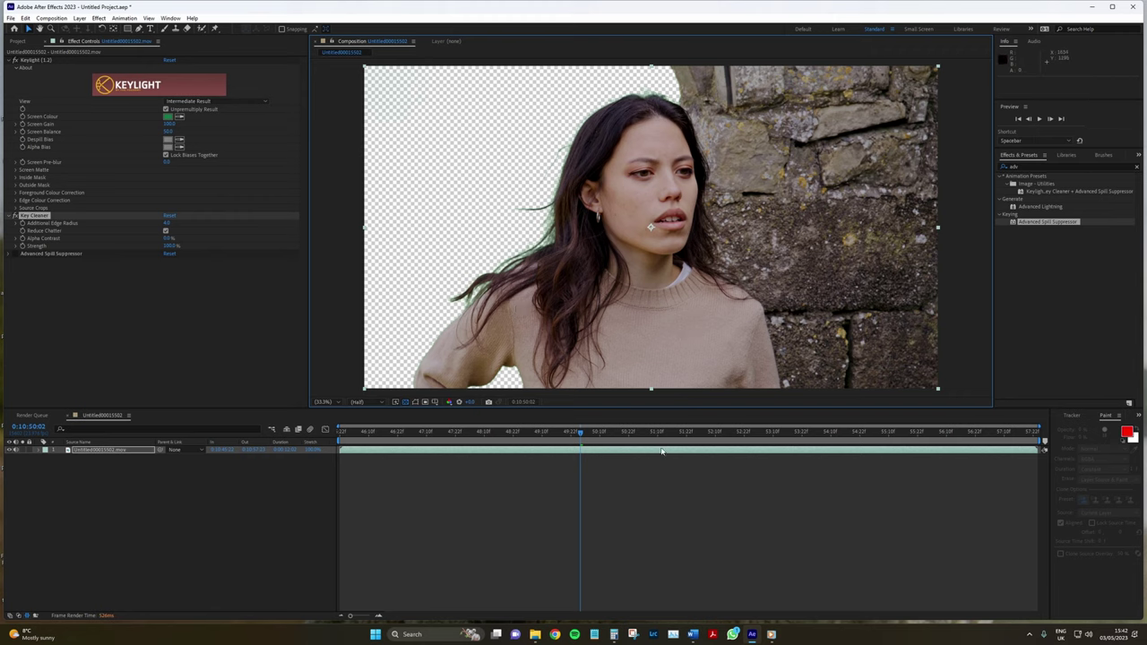
scroll(529, 229, "up", 4)
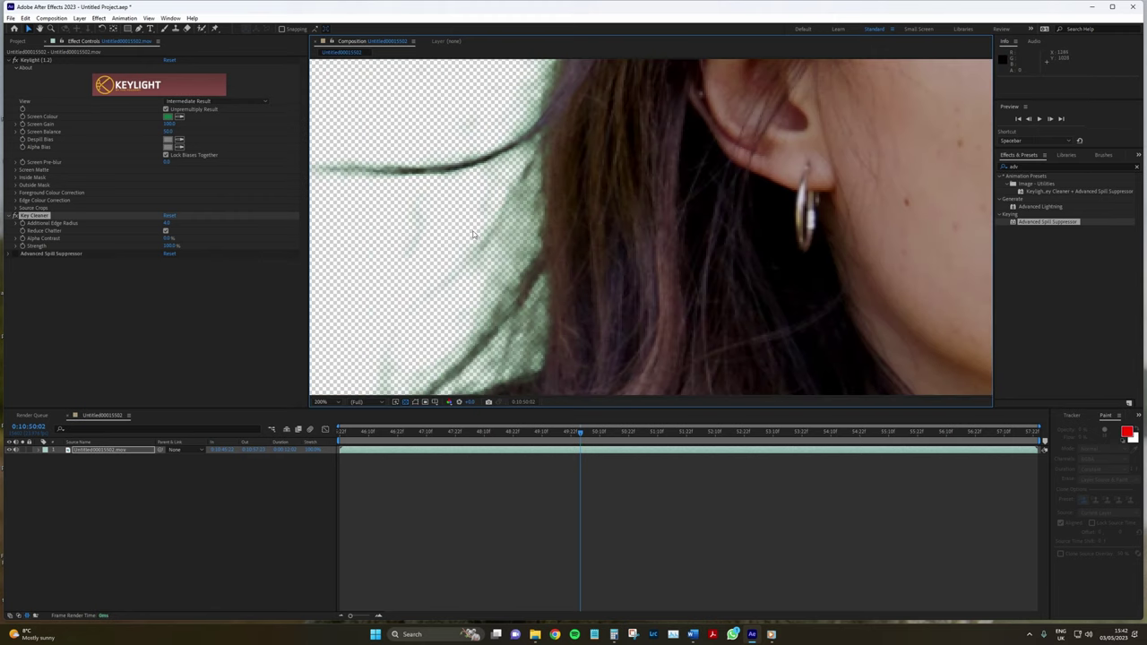
scroll(489, 299, "down", 2)
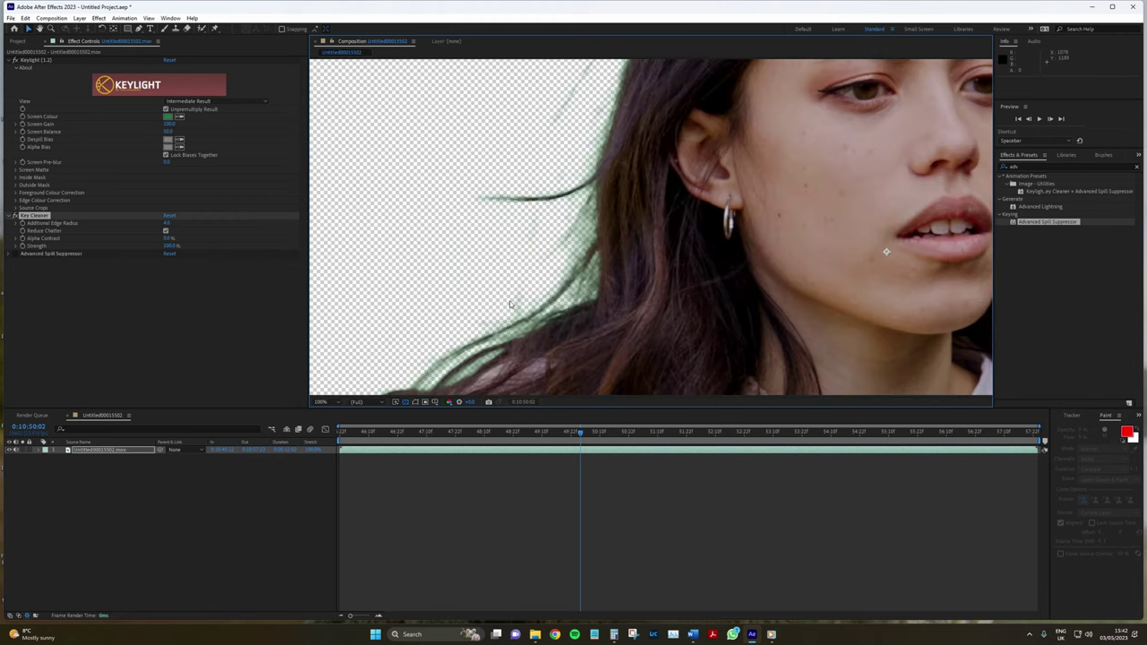
scroll(510, 305, "up", 1)
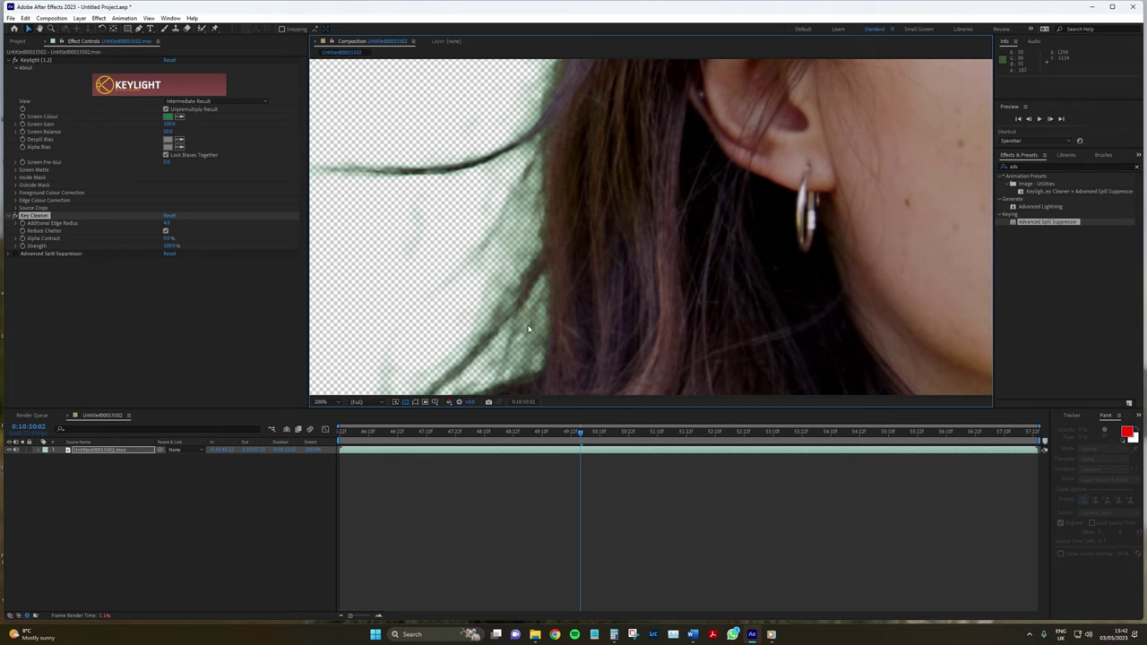
scroll(528, 329, "down", 6)
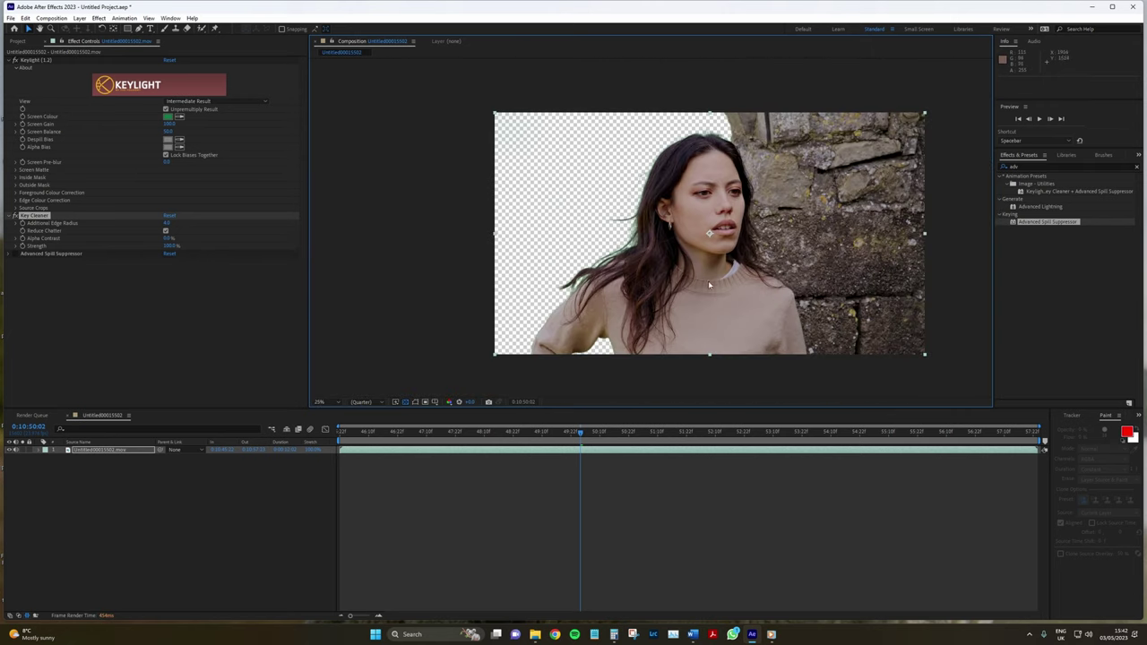
scroll(709, 285, "up", 1)
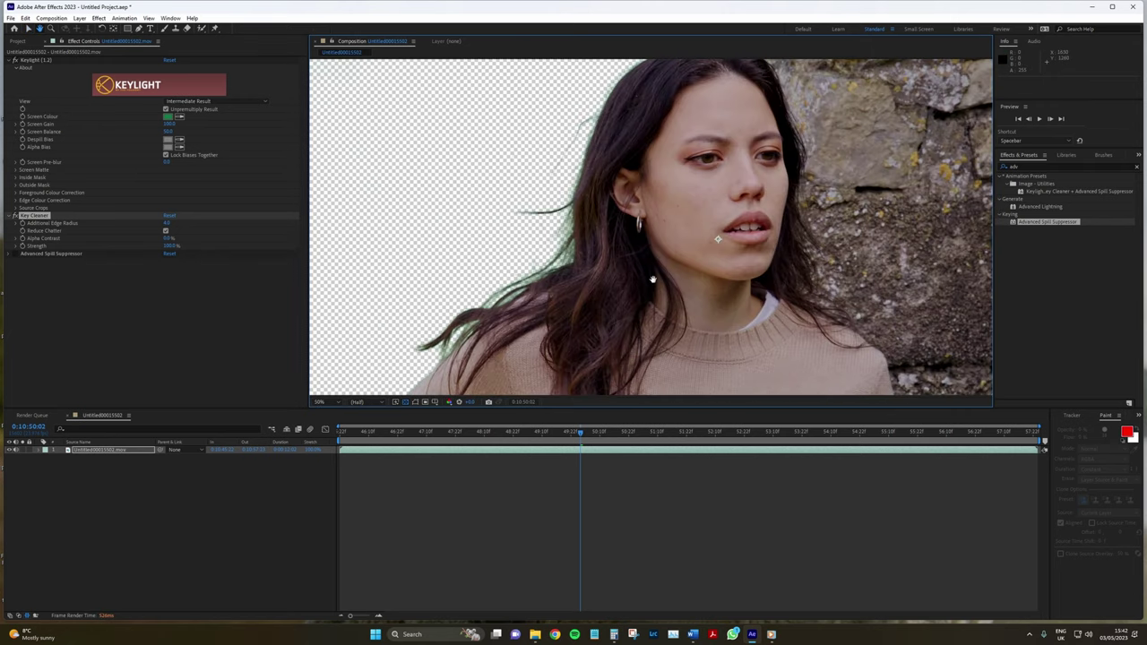
left_click(17, 255)
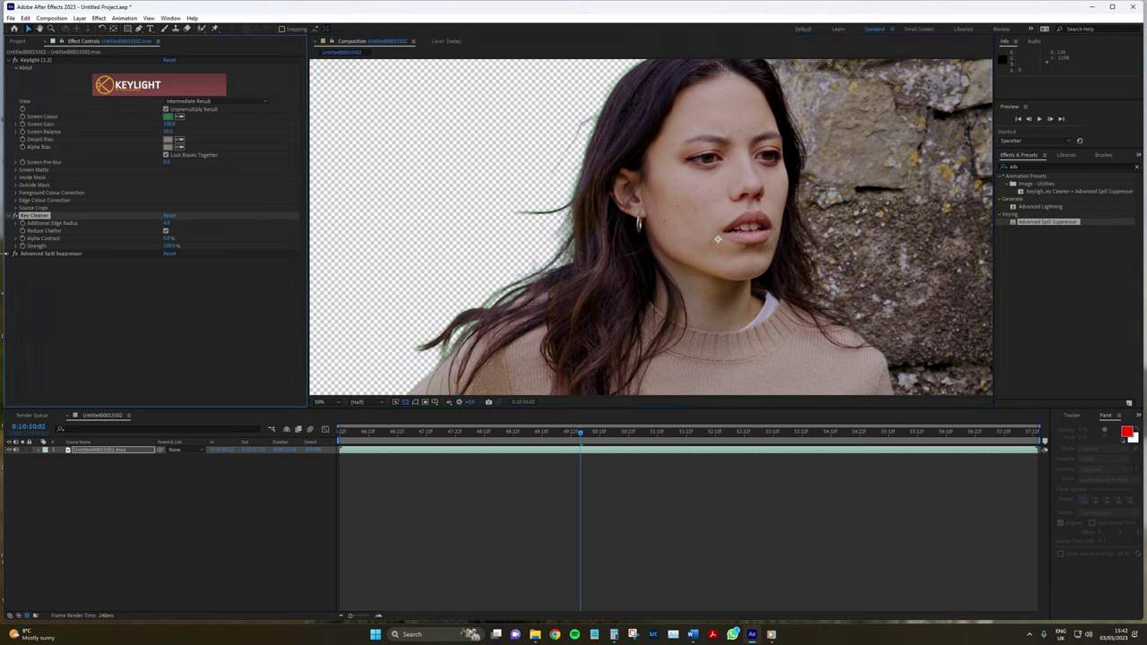
- Expand the spill suppressor, show Keylight's Final Result, and toggle the key off and on to compare
left_click(16, 254)
left_click(217, 101)
left_click(193, 210)
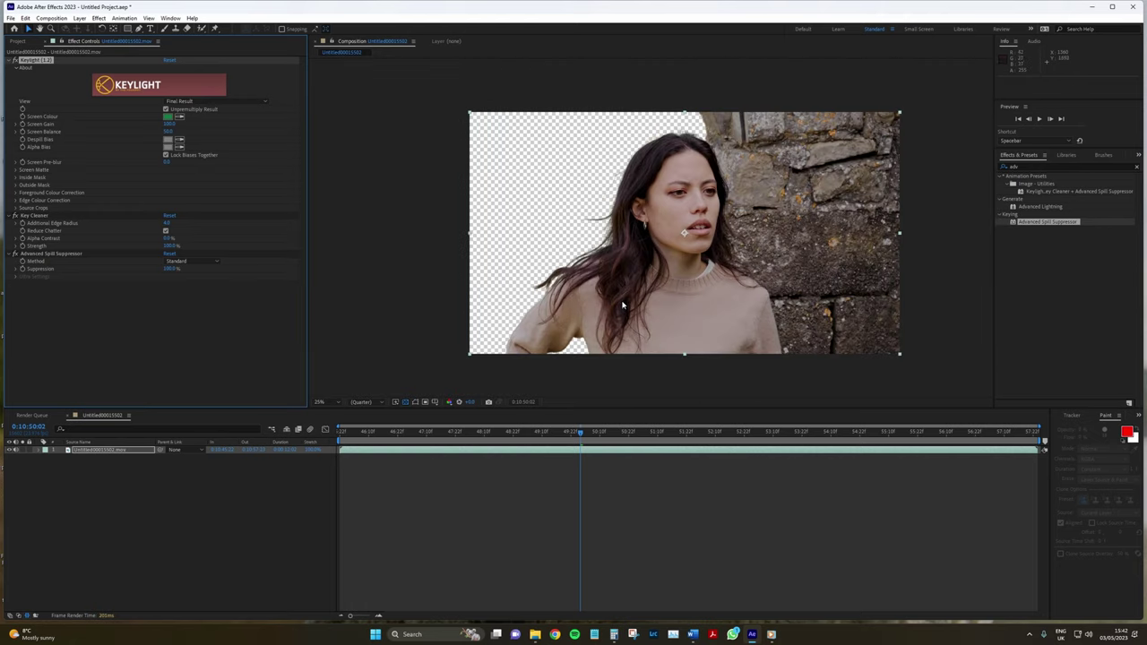
left_click(15, 216)
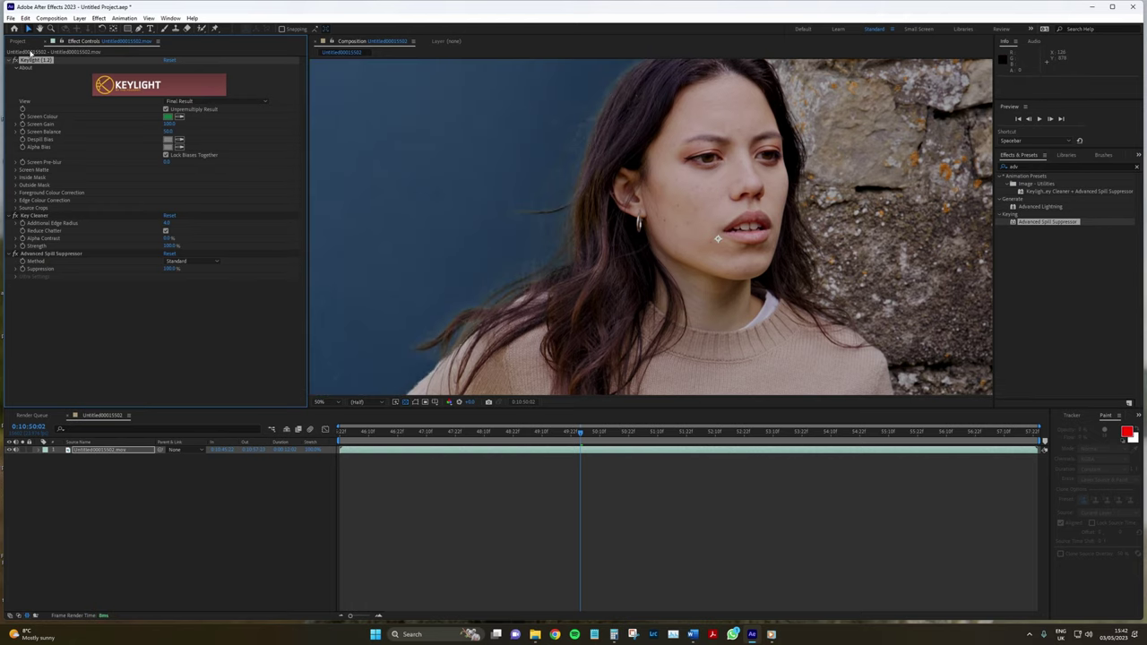
left_click(28, 56)
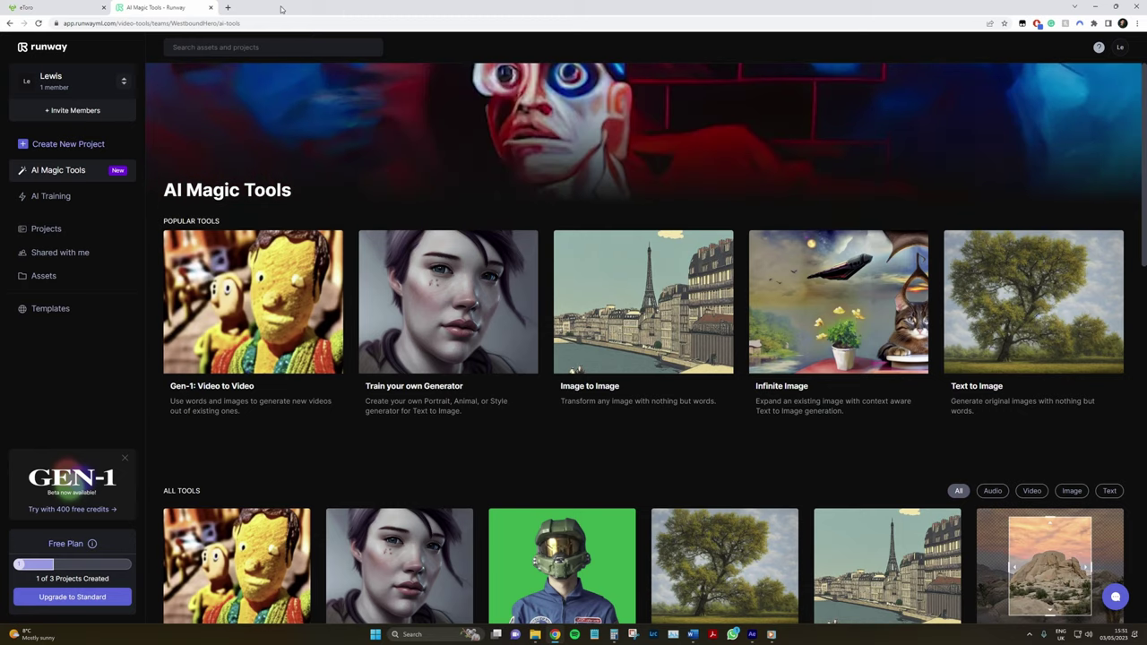
- Close the eToro tab, browse the AI Magic Tools, and switch the Green Screen mask to exclude mode
left_click(103, 7)
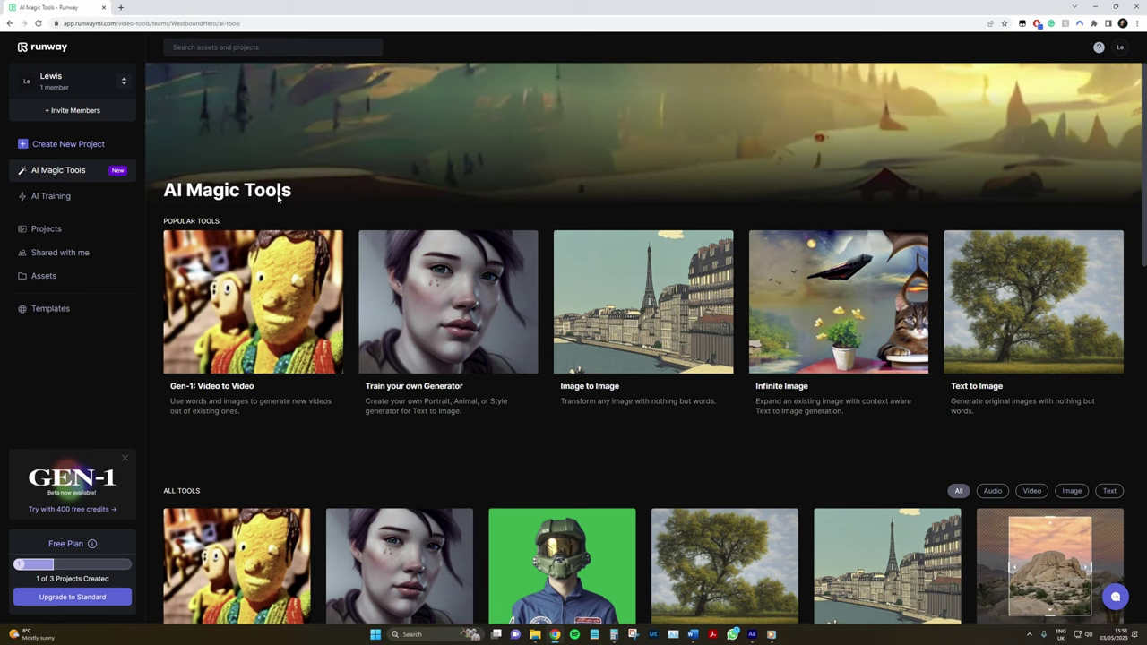
scroll(403, 300, "down", 4)
scroll(425, 282, "up", 3)
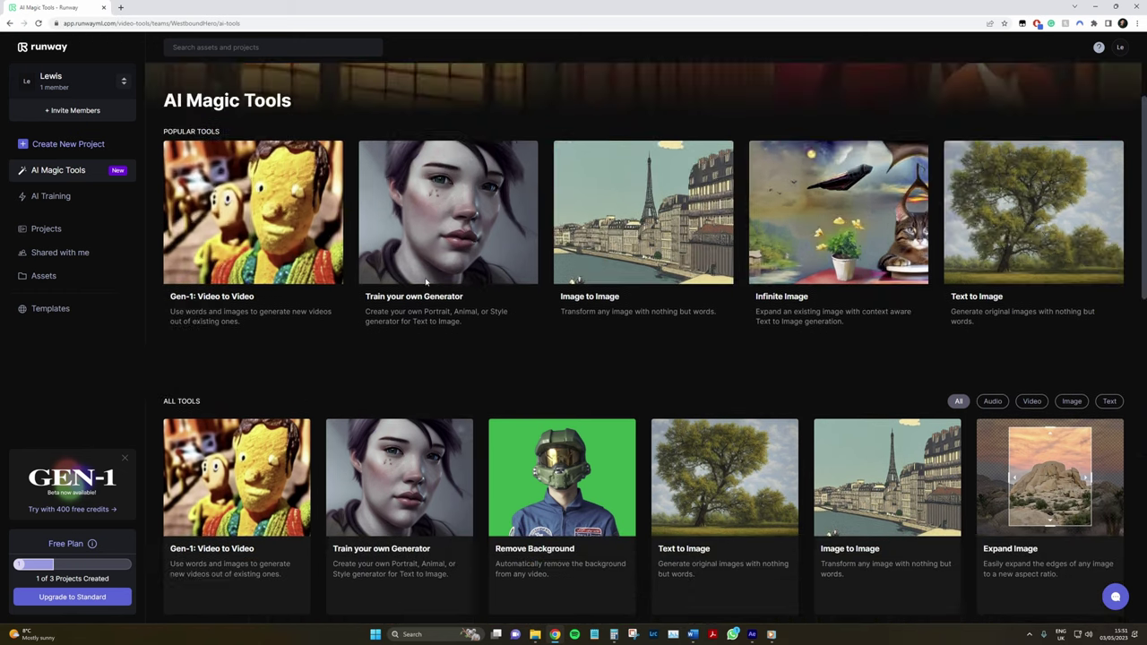
scroll(426, 282, "up", 1)
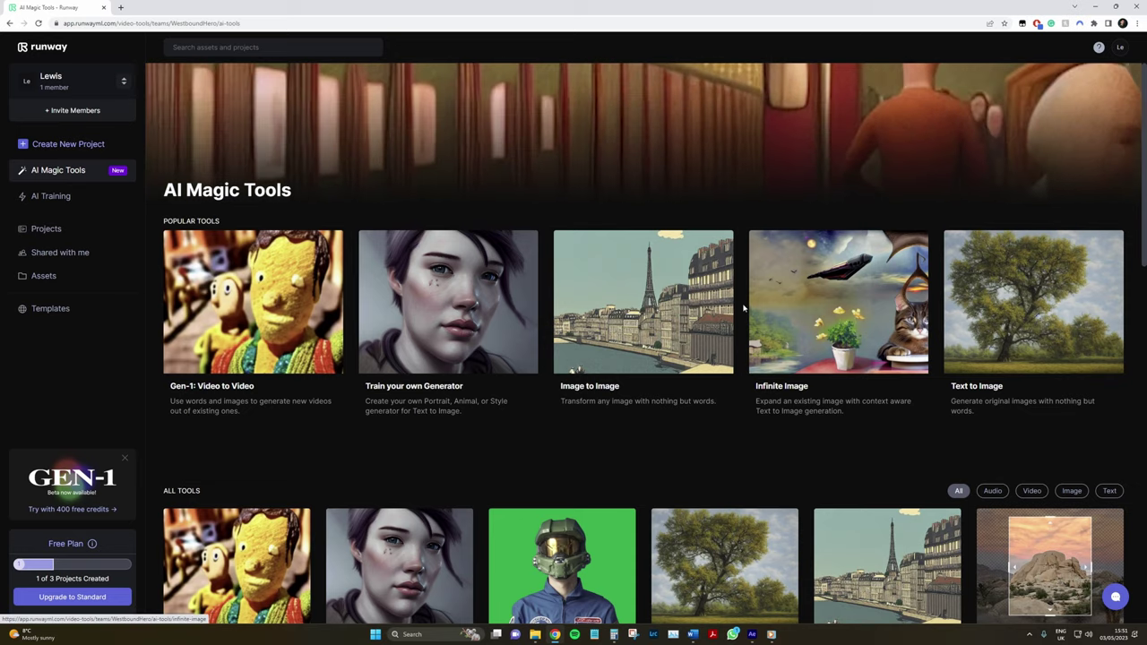
scroll(743, 307, "down", 1)
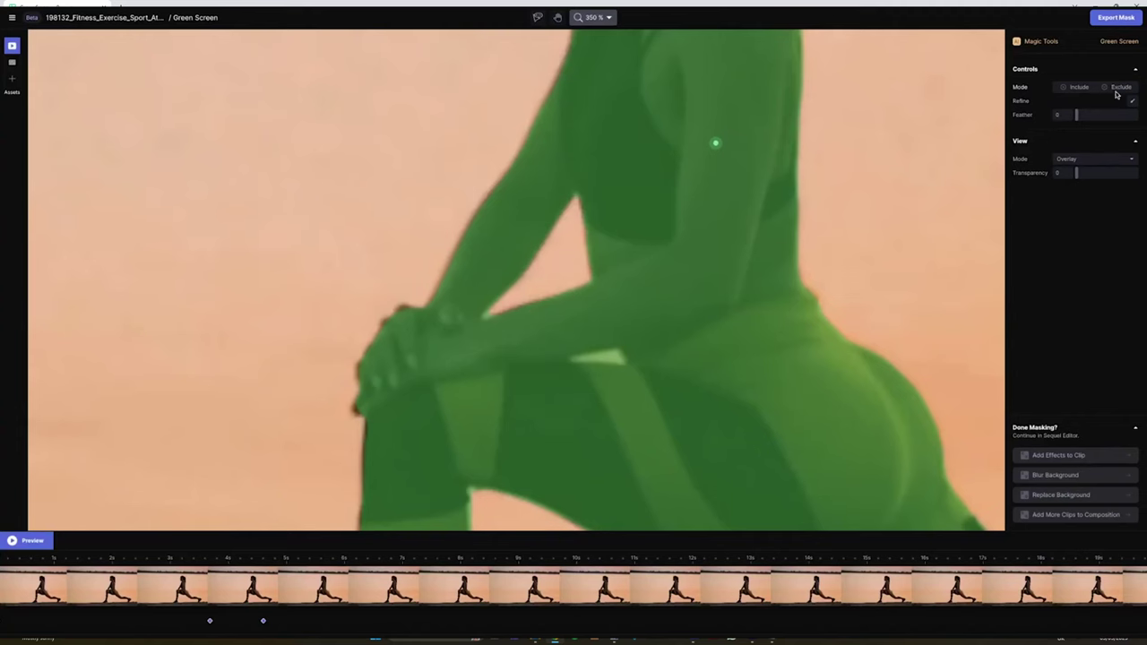
left_click(1119, 87)
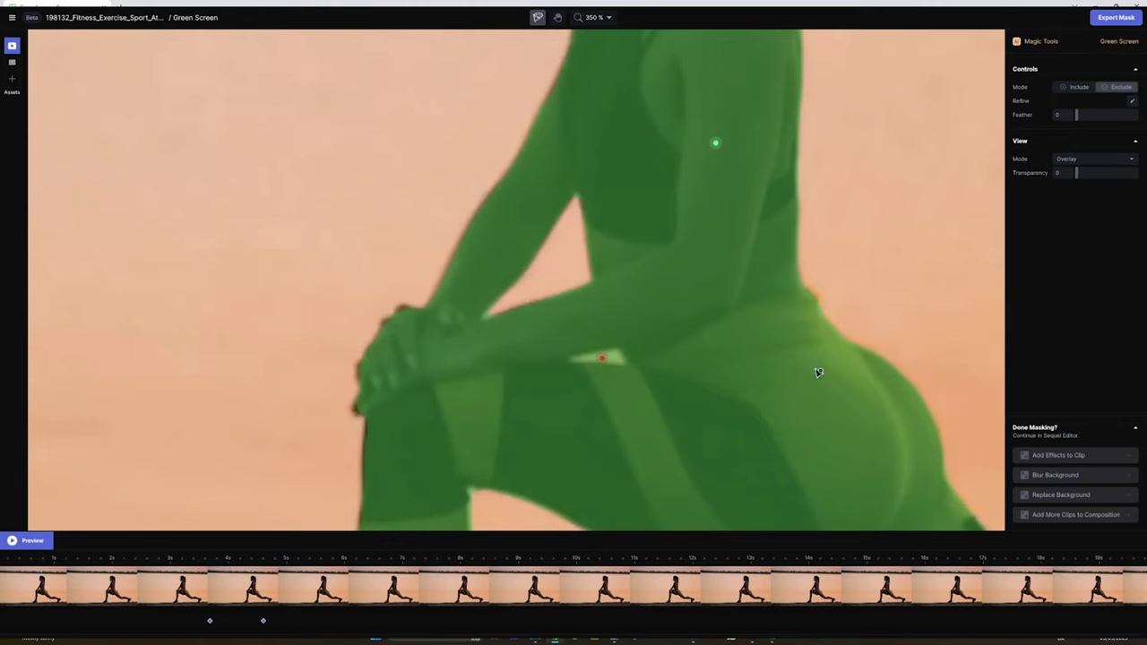
- Zoom out, return to include mode, enable the Refine brush, and open the Export Mask settings
key("shift+0")
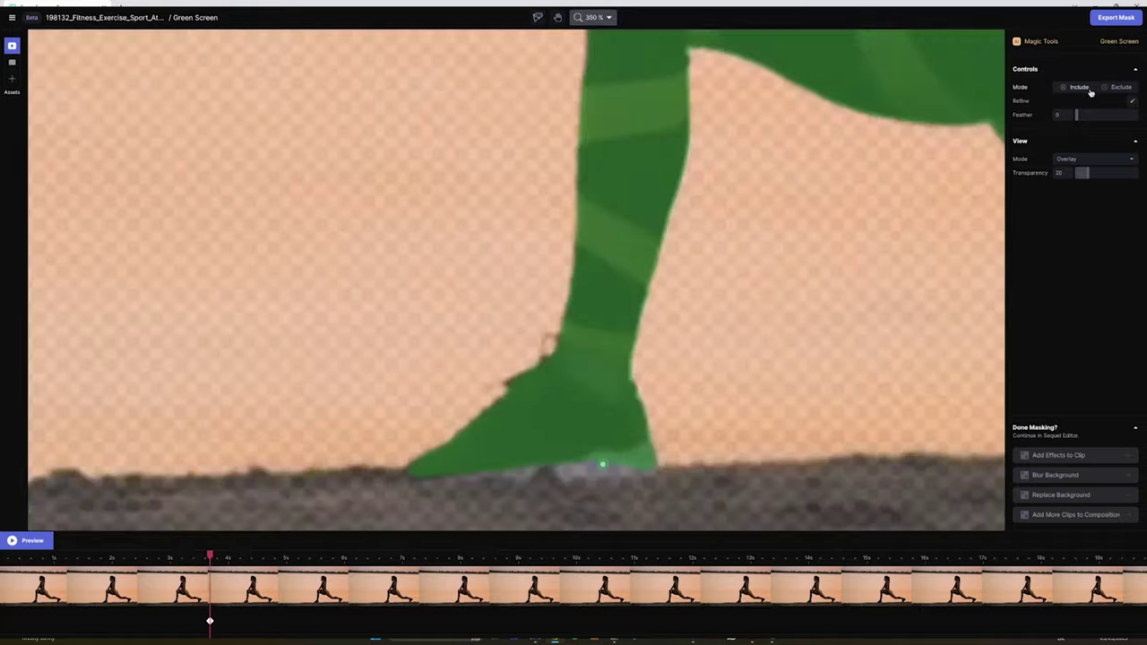
left_click(1083, 87)
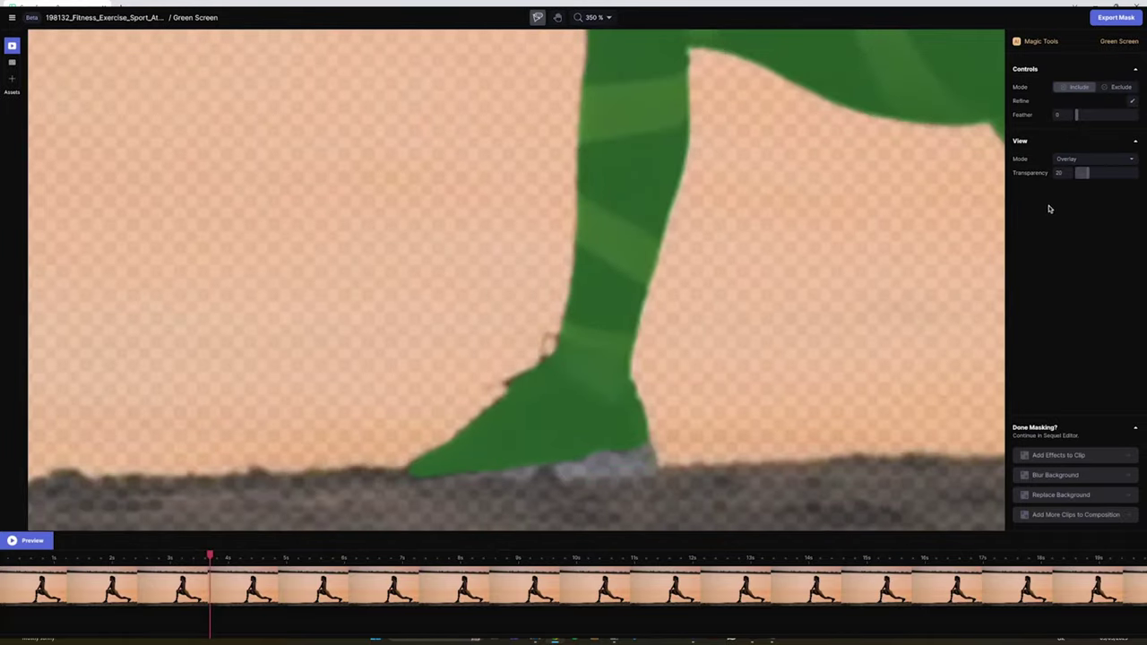
left_click(1131, 101)
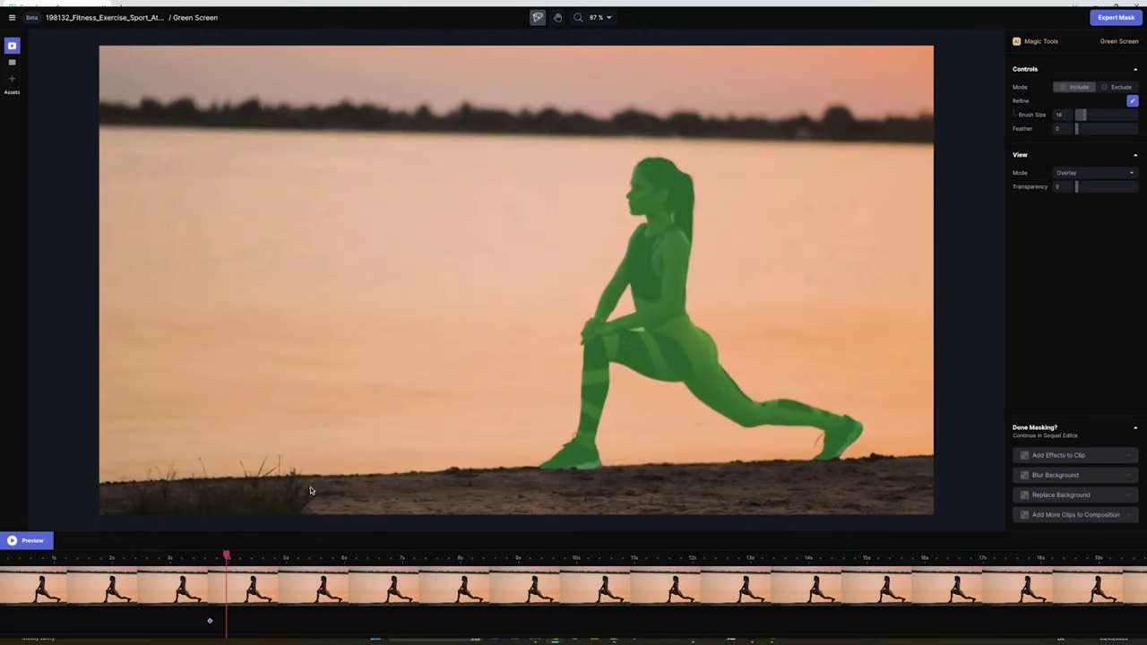
left_click(1115, 17)
- Replace the export name and switch the asset library to private assets
left_click_drag(1027, 83, 1129, 83)
type("s")
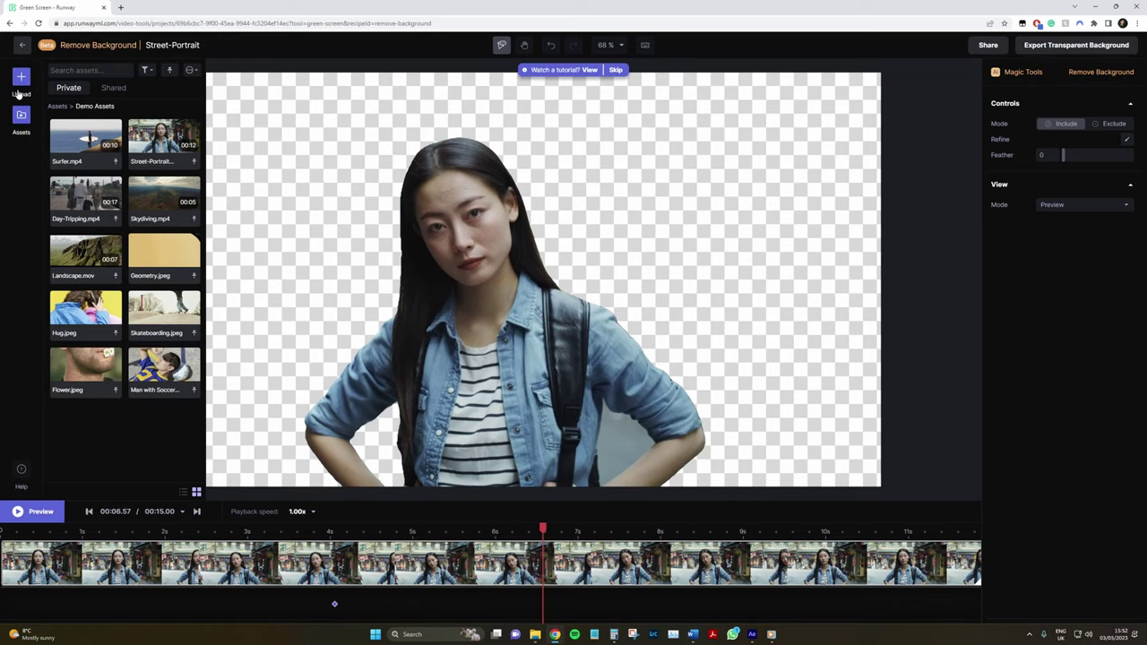
left_click(112, 88)
left_click(69, 88)
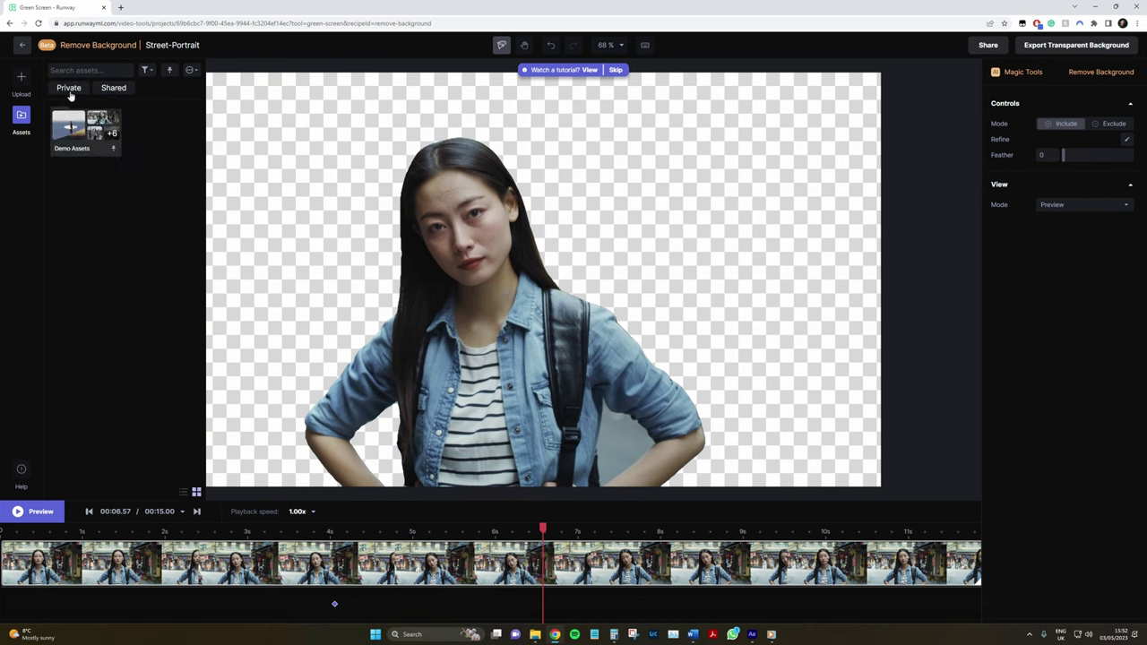
- Preview the Untitled00007313 clip at a few times, then open it for masking
left_click(146, 562)
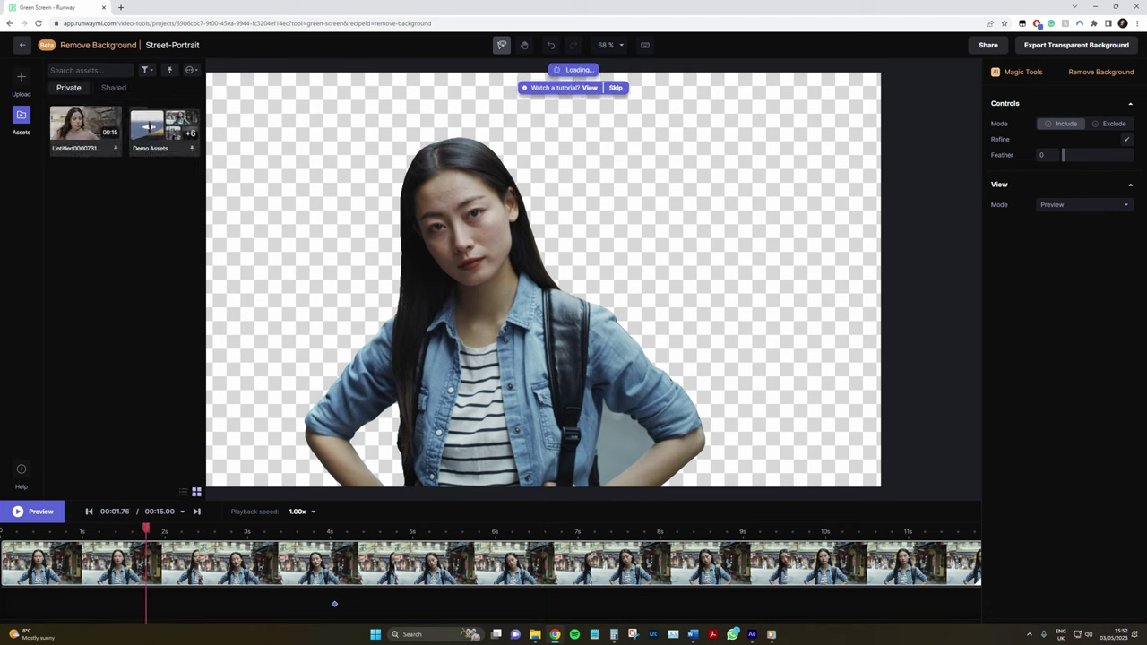
left_click(119, 566)
left_click(224, 562)
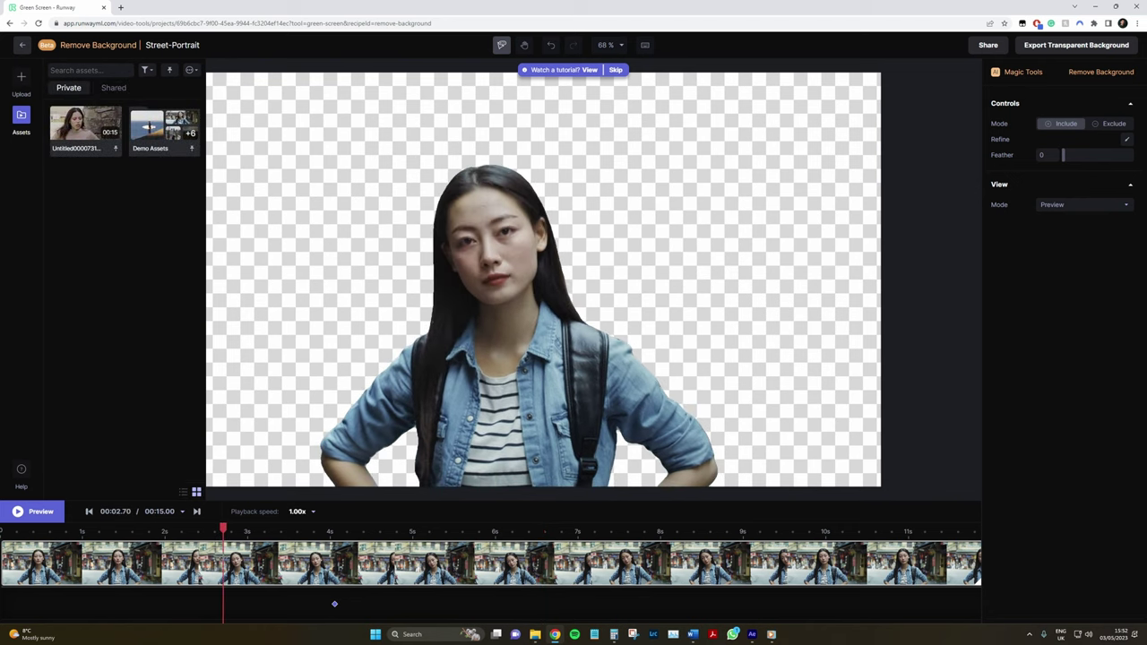
left_click(75, 134)
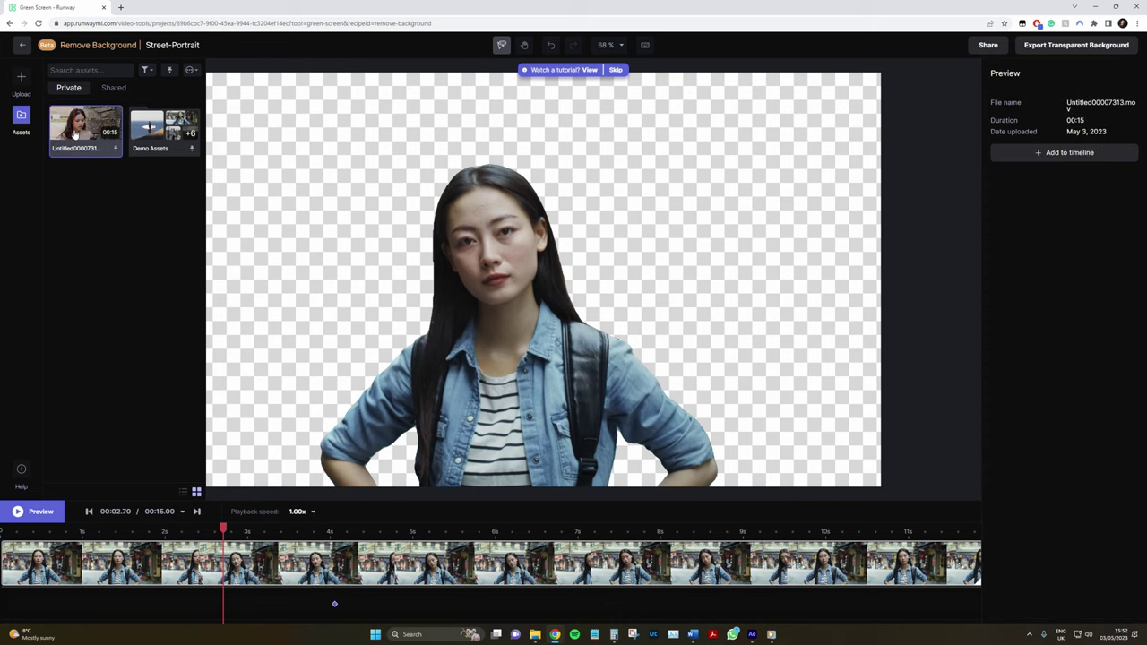
double_click(75, 135)
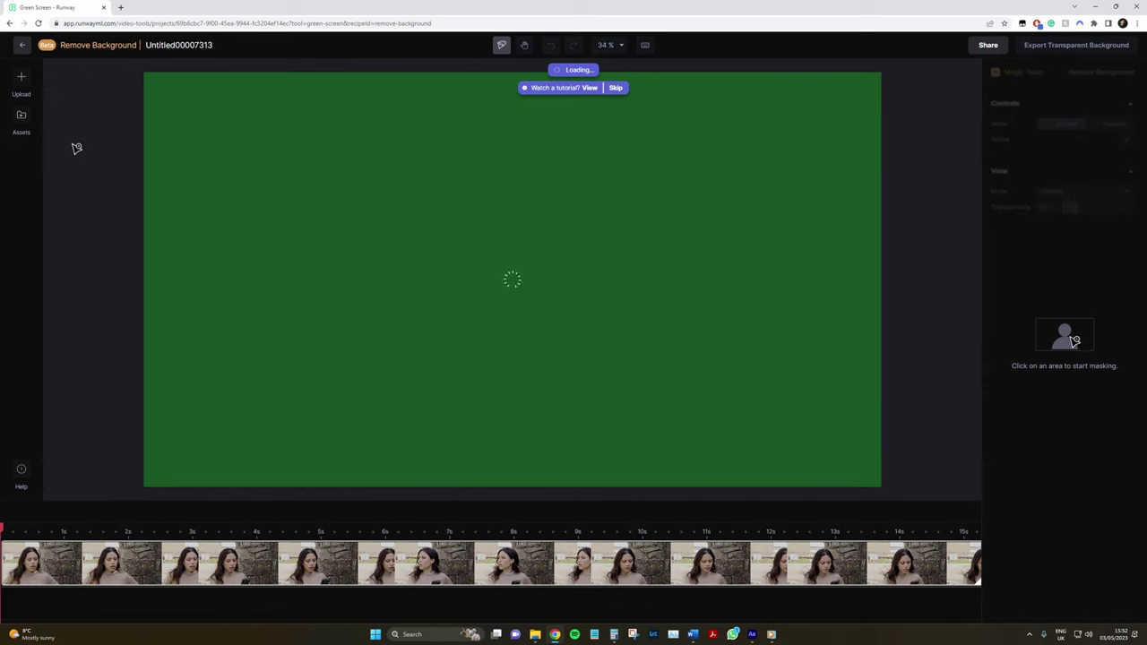
- Skip the tutorial and add an include point on her sweater at about 7.7 s
left_click(190, 534)
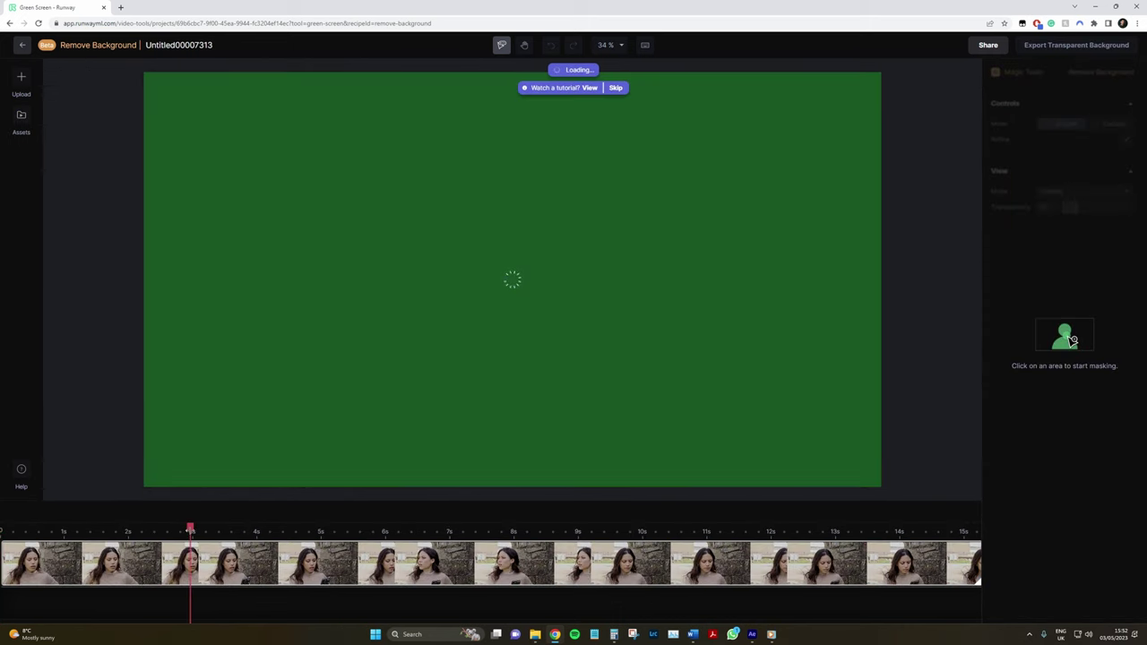
left_click(616, 87)
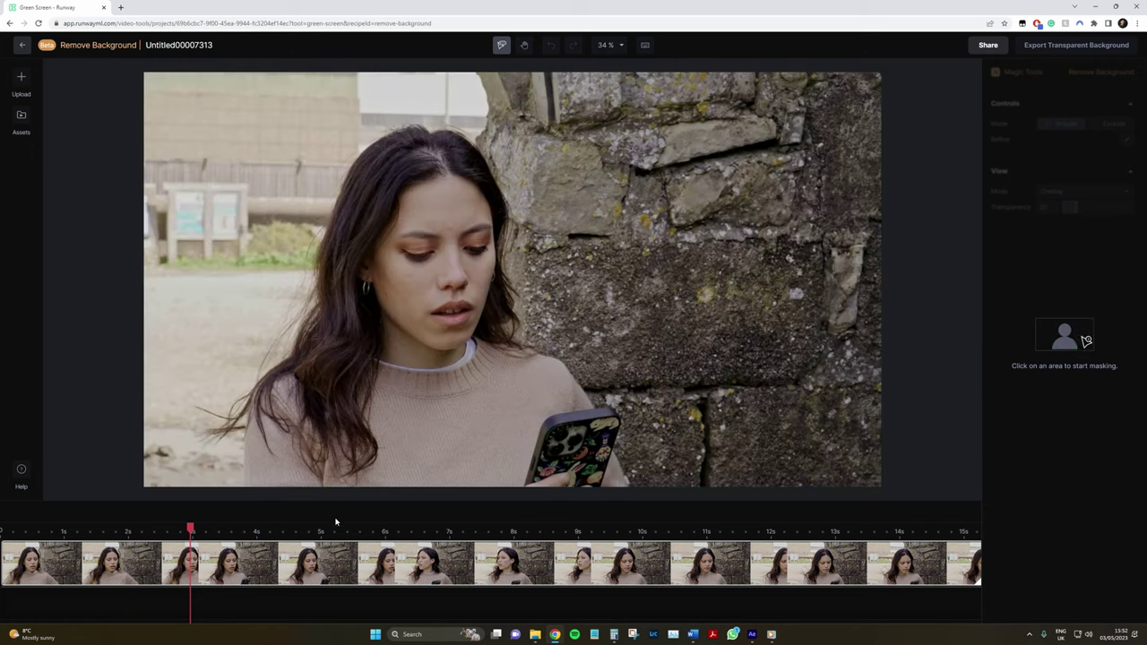
left_click(370, 533)
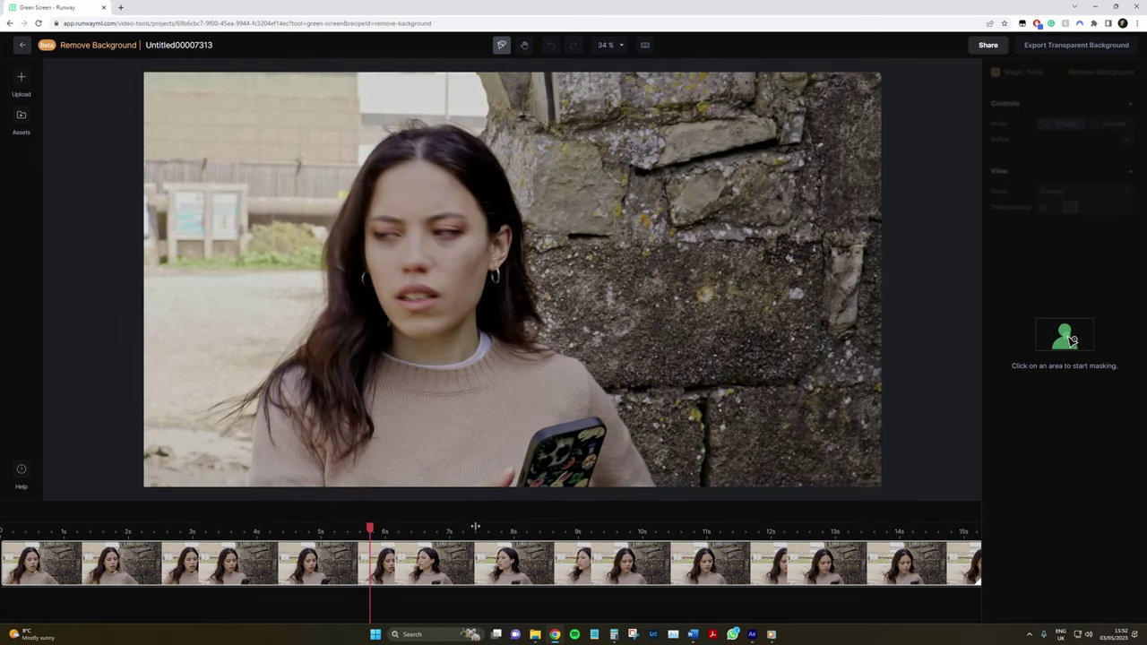
left_click(492, 529)
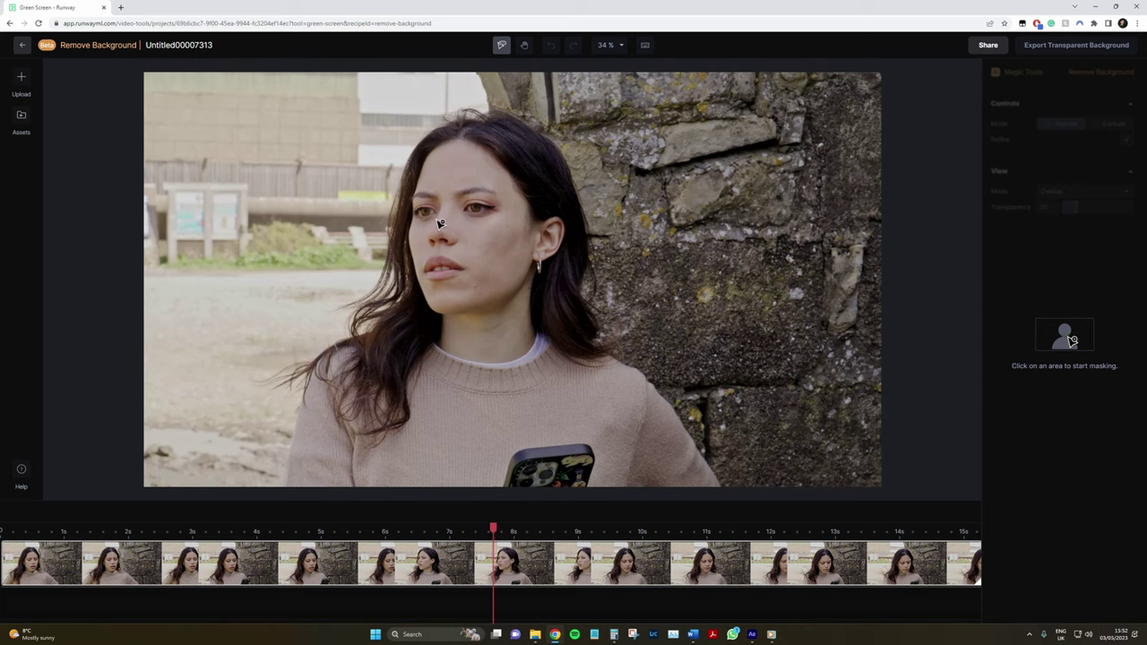
left_click(462, 384)
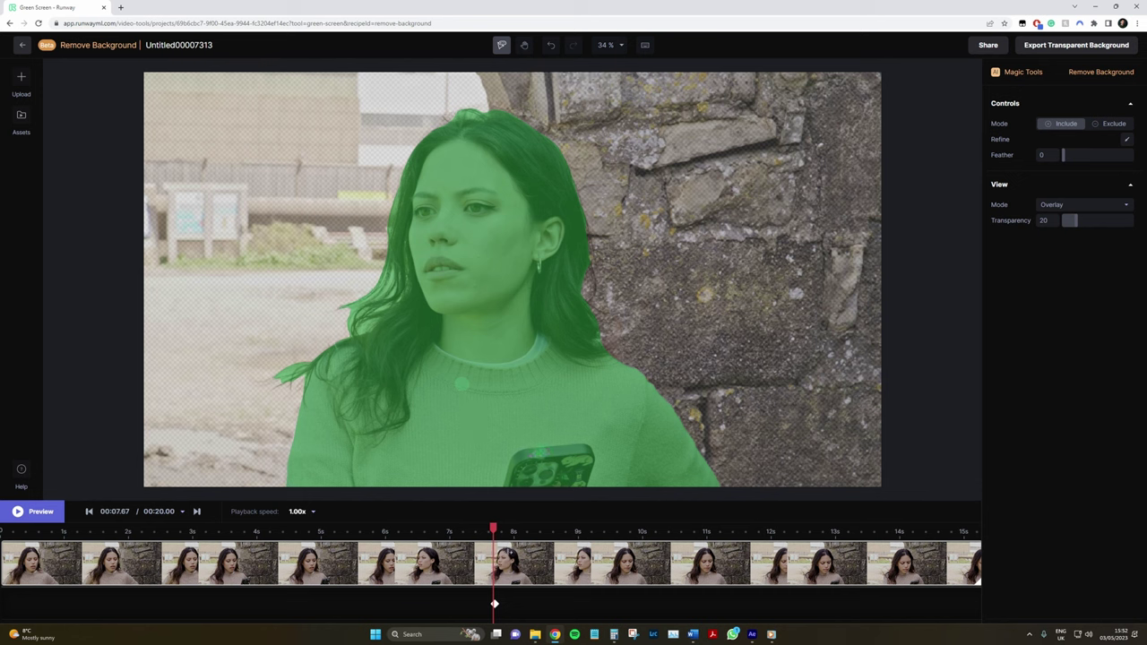
- Scrub and play the clip, checking the woman's mask at 2.5, 4.33, 6.9 and 12 s
left_click_drag(493, 530, 591, 530)
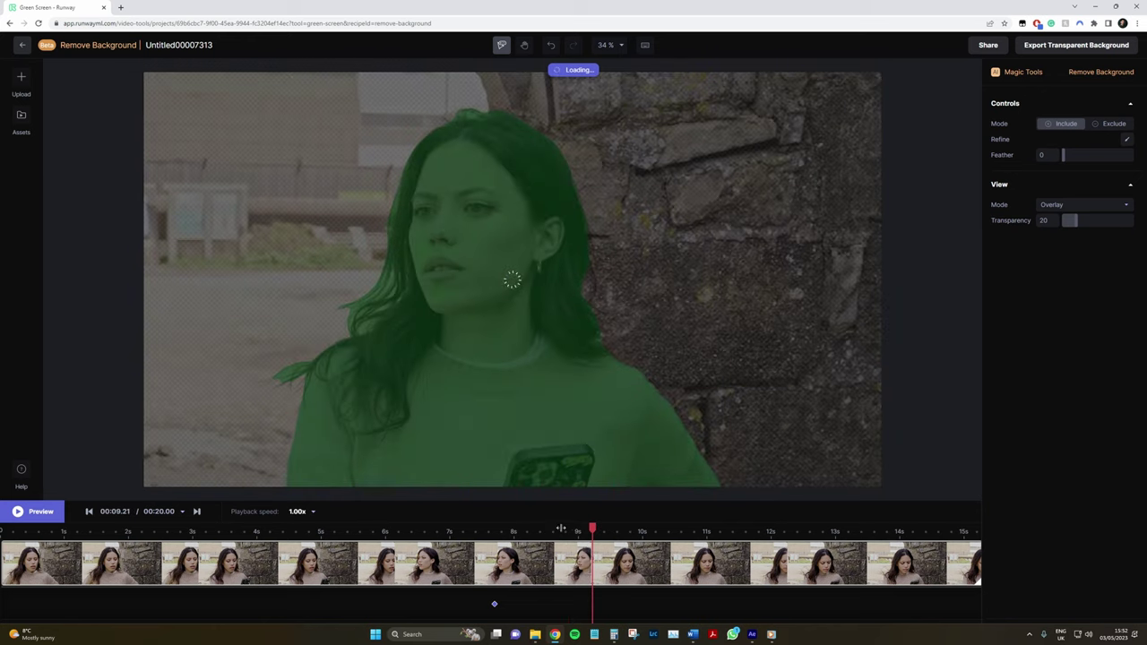
key("space")
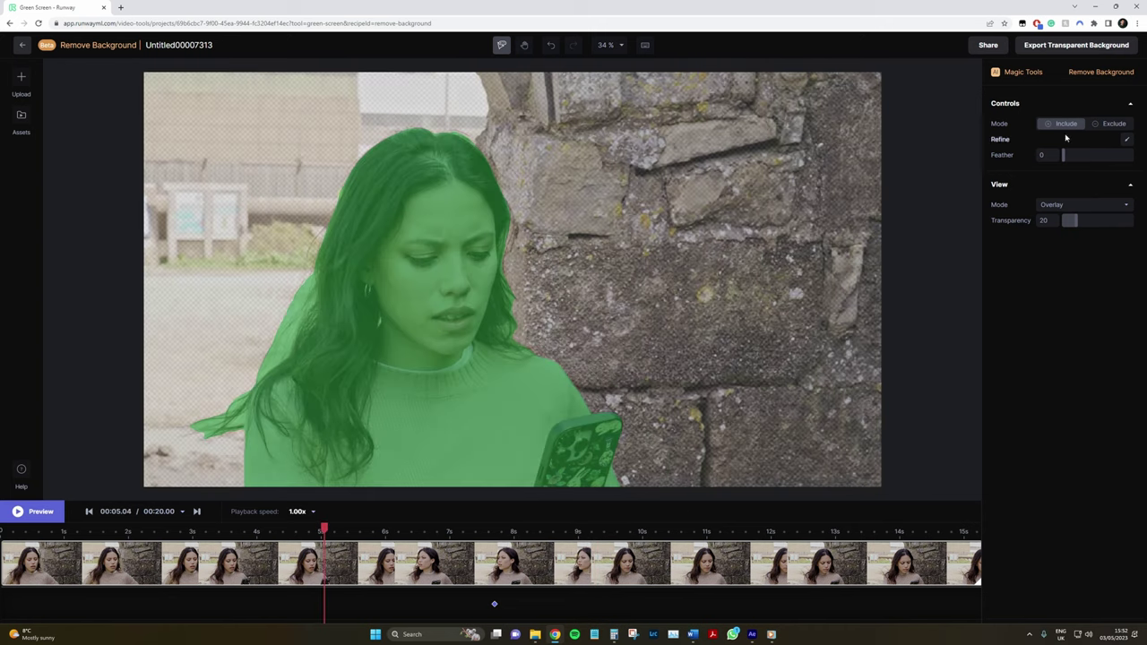
left_click(1116, 124)
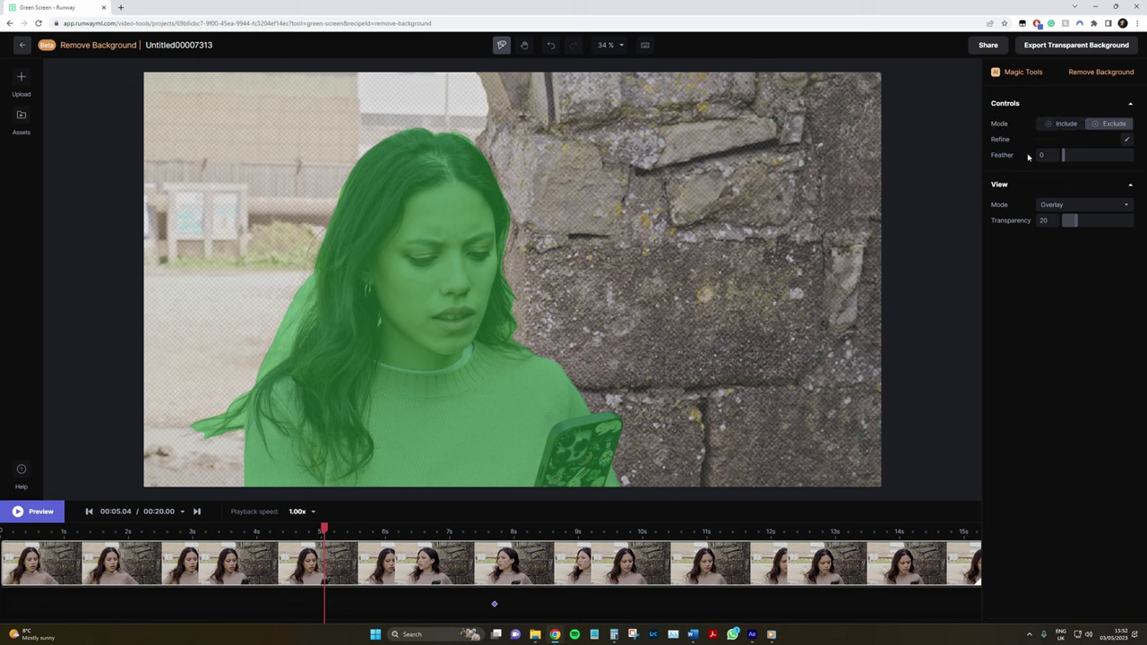
left_click(1066, 124)
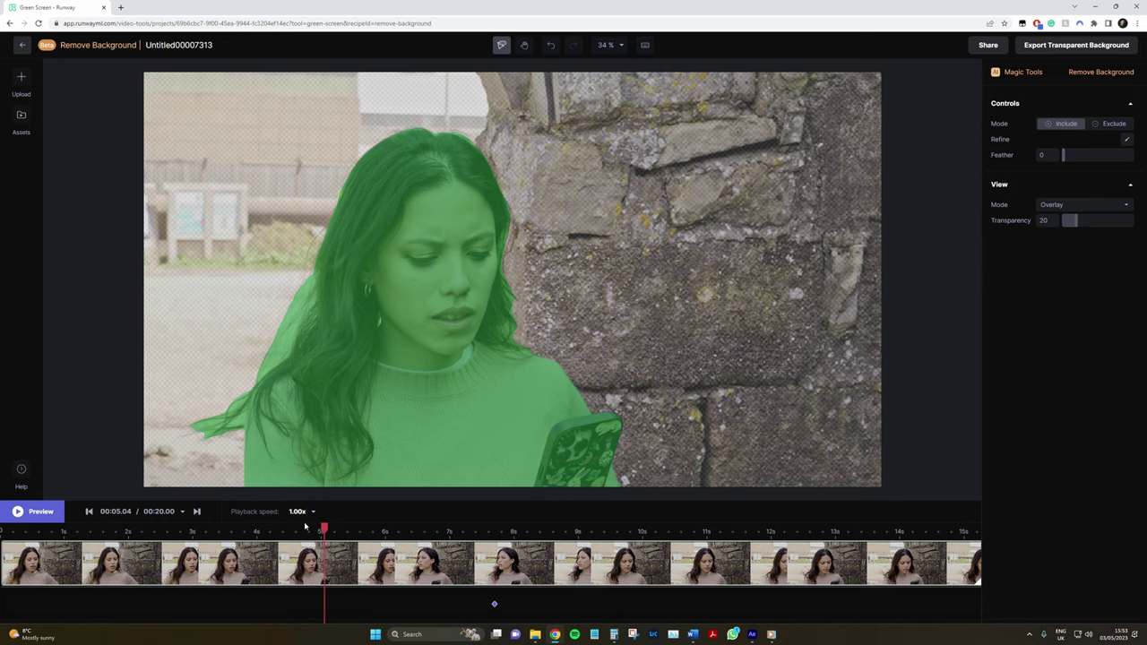
left_click(161, 531)
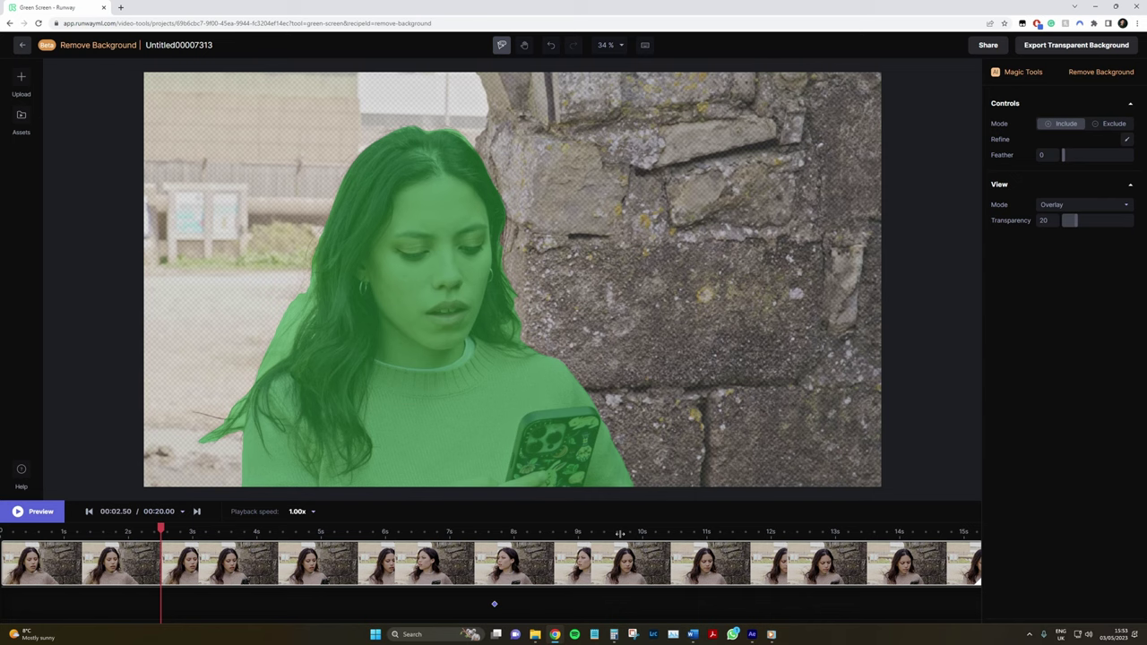
left_click(769, 532)
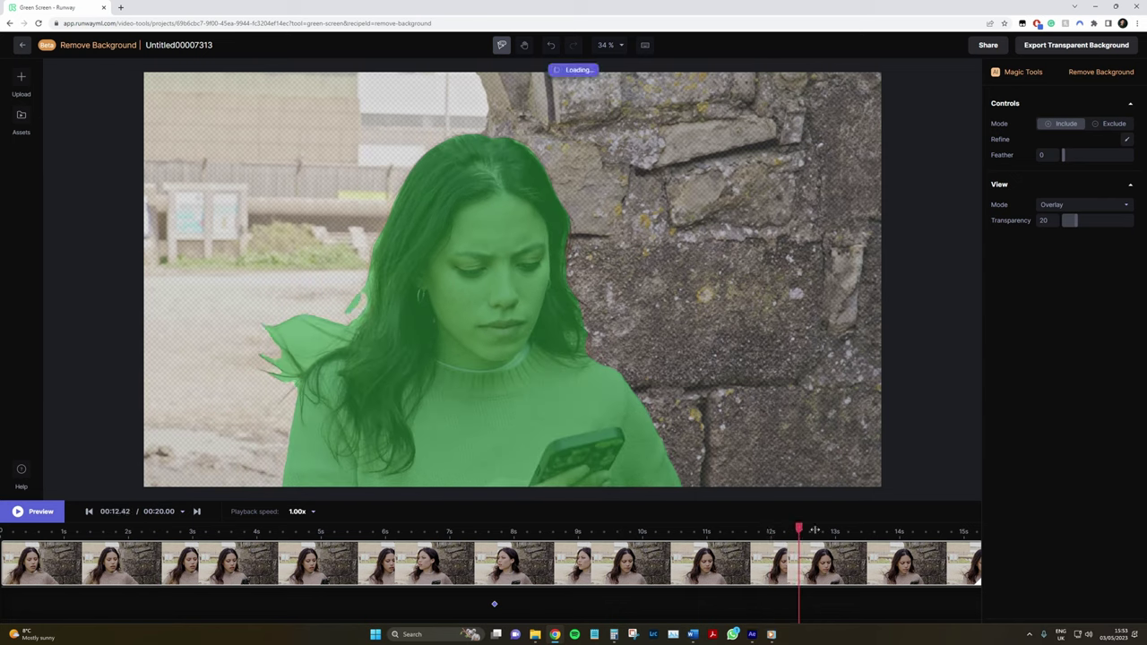
left_click(442, 531)
left_click(278, 531)
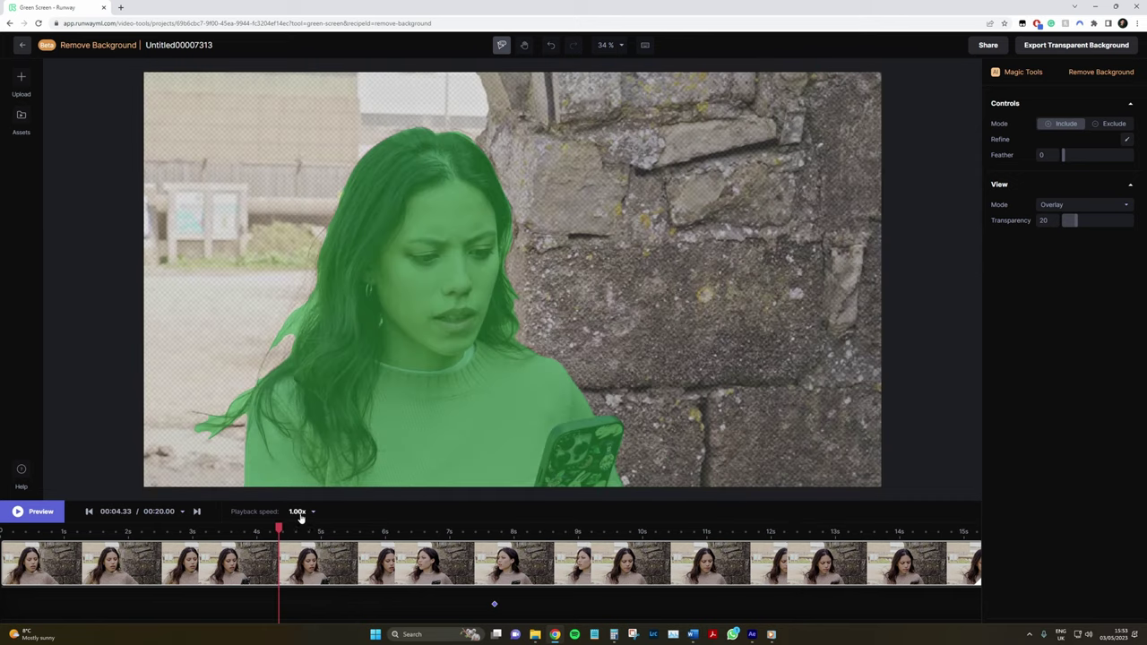
key("space")
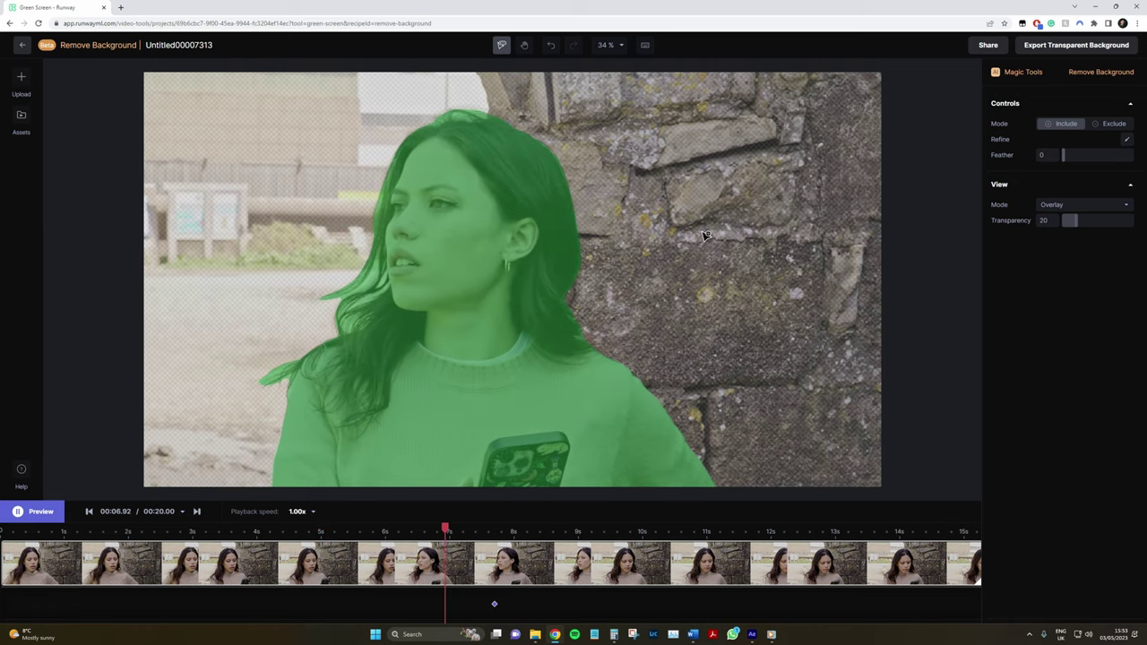
key("space")
- Undo the stray wall point and exclude the background to her left on the first frame
left_click(723, 278)
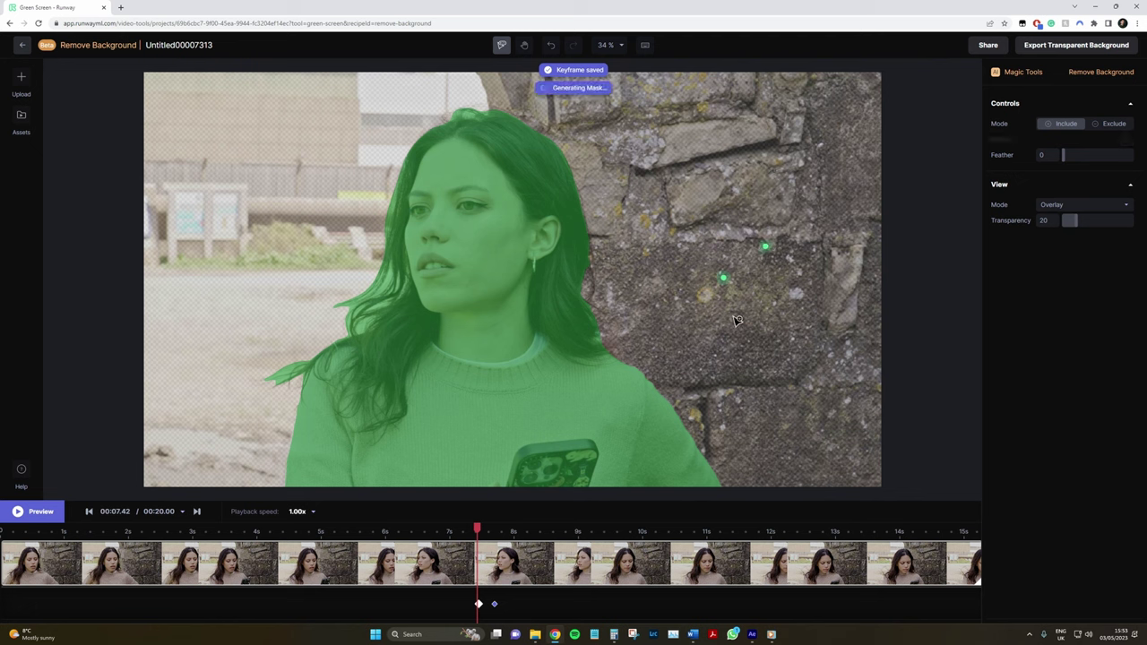
key("ctrl+z")
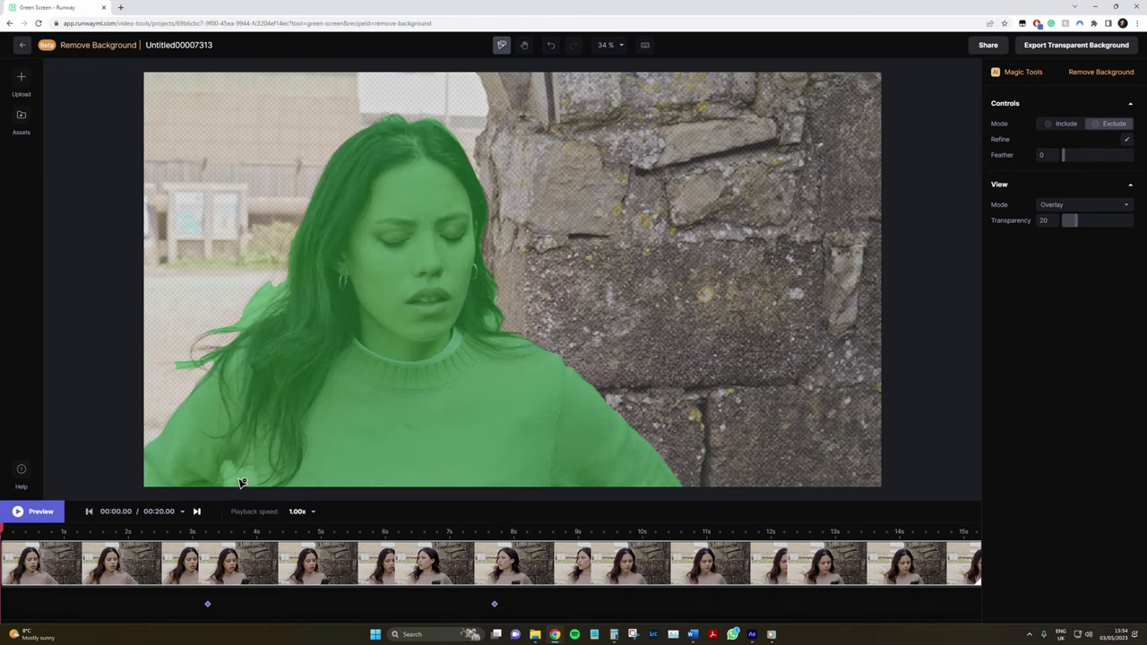
left_click(239, 478)
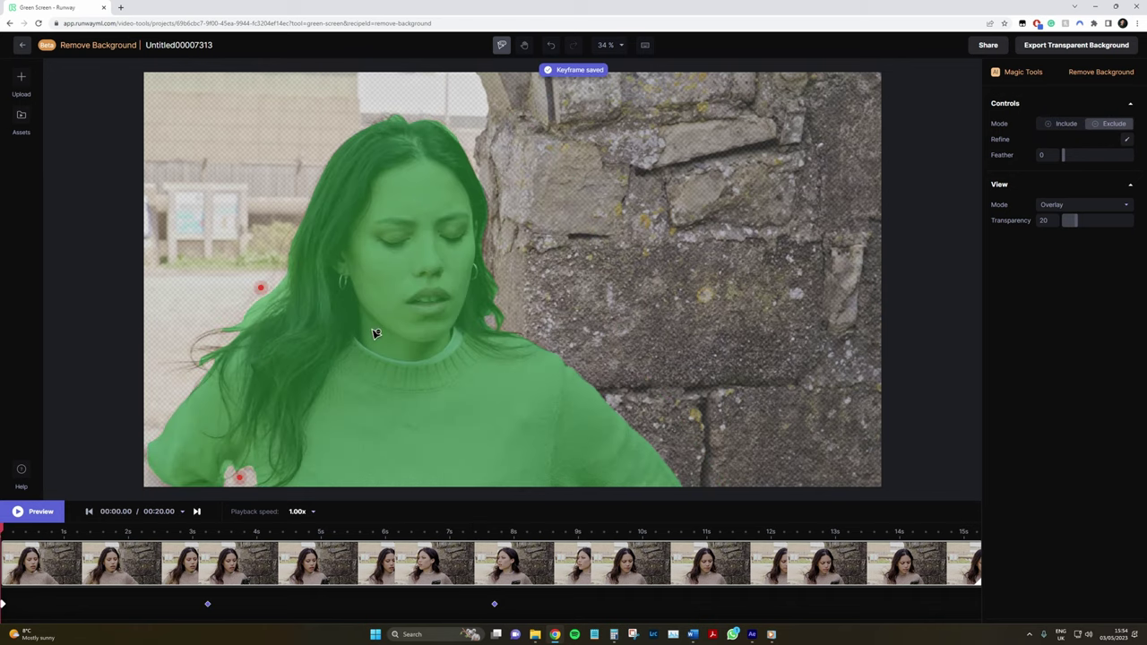
left_click(1072, 206)
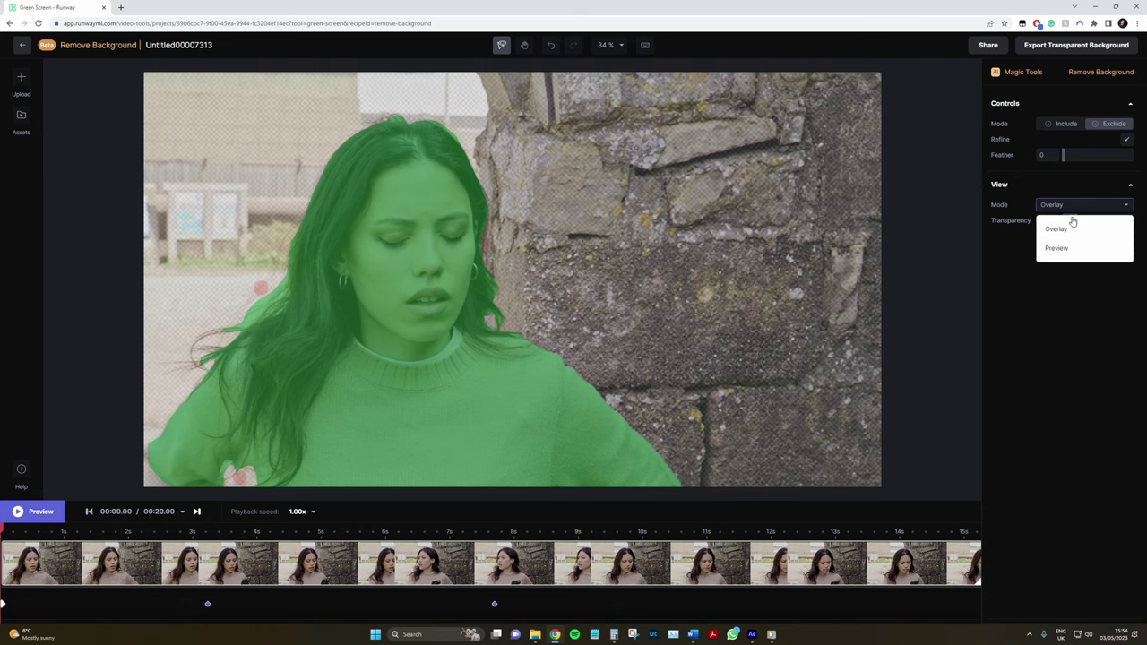
left_click_drag(142, 528, 214, 530)
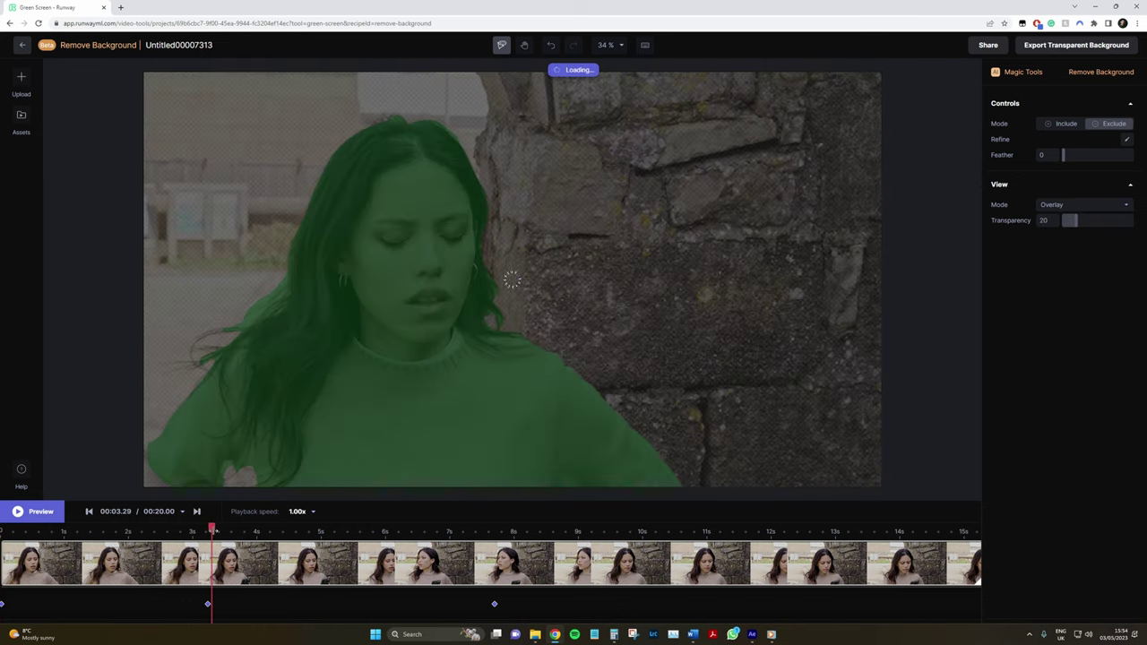
key("space")
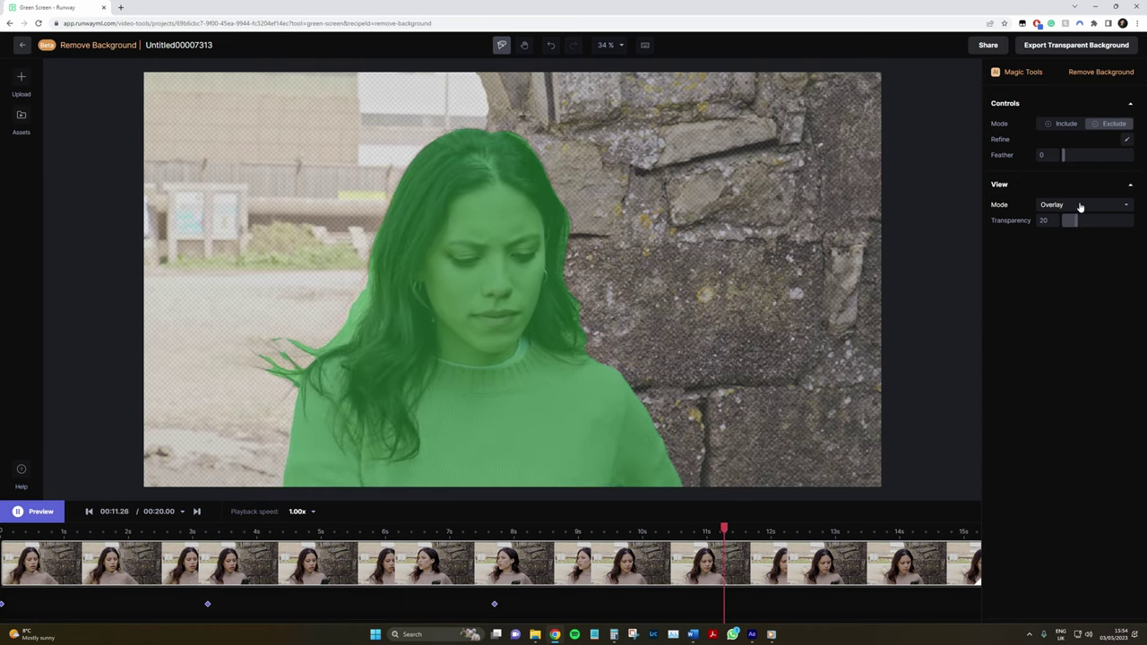
- Preview the cutout over transparency at 100% zoom, panned to the chin and sweater edges
left_click(1079, 207)
left_click(1059, 249)
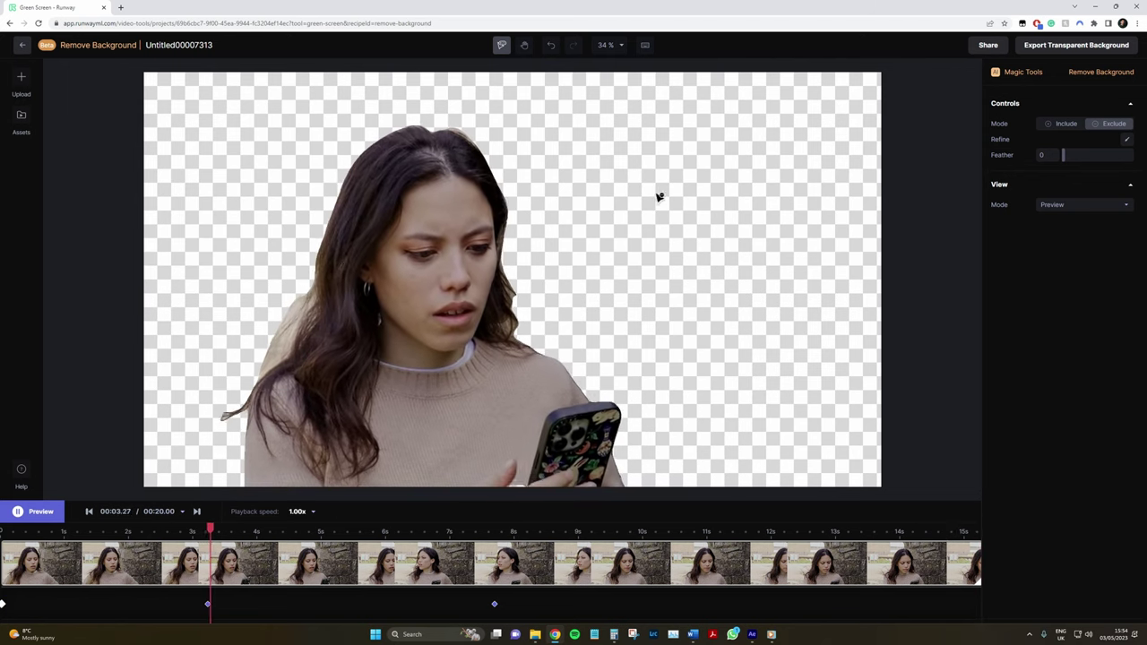
key("space")
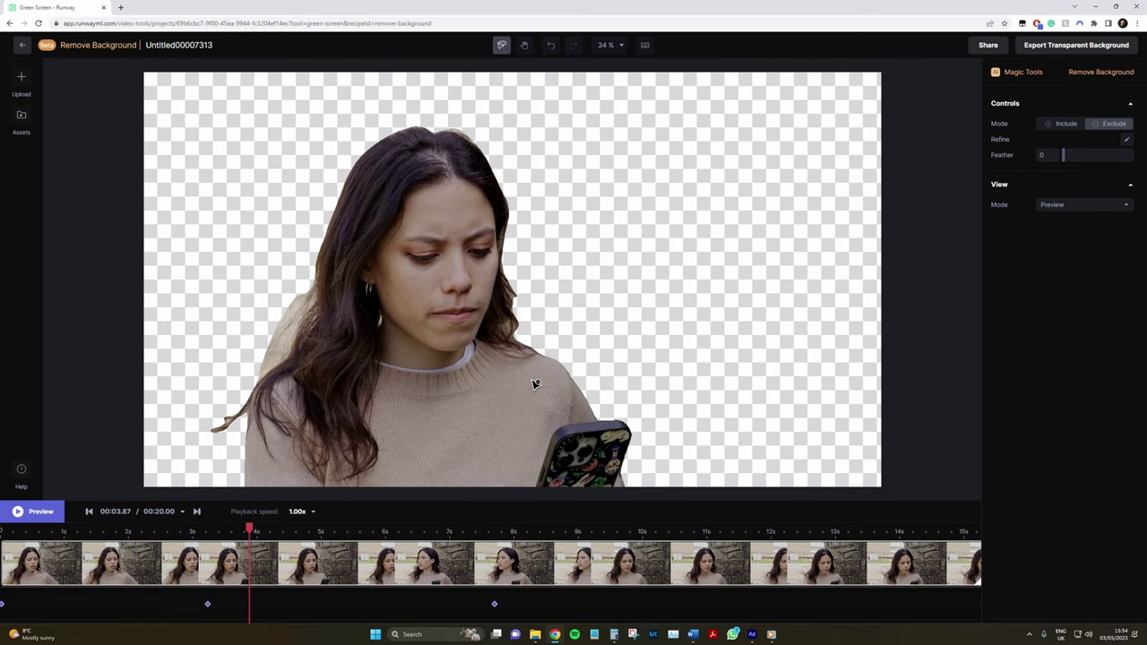
left_click(609, 45)
left_click(593, 112)
left_click(524, 45)
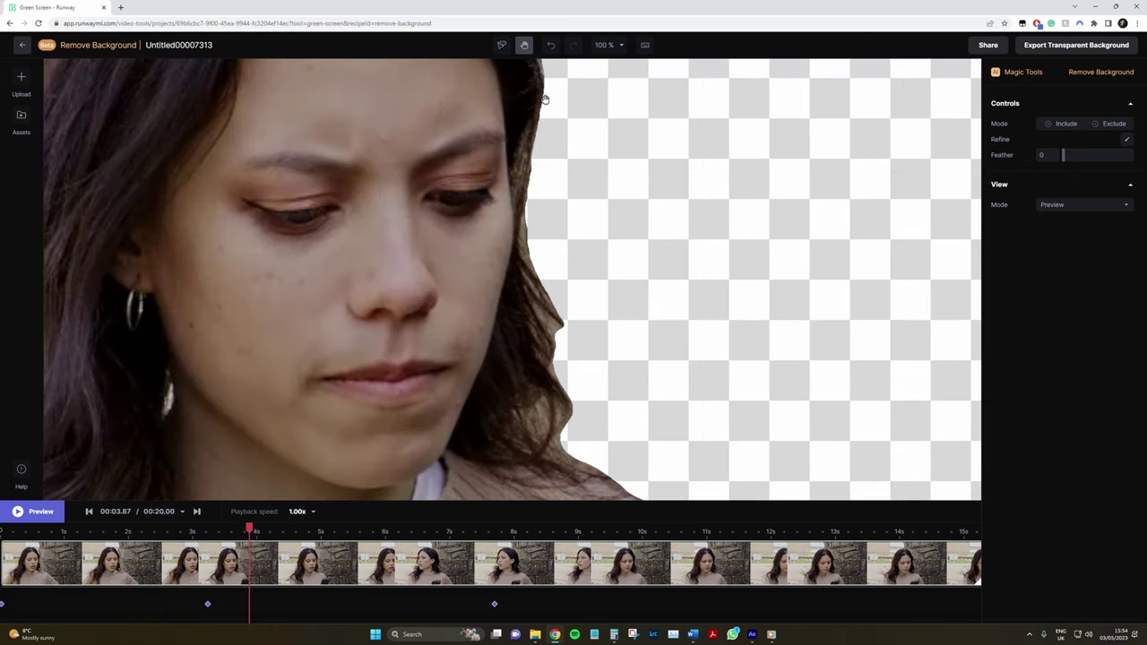
left_click_drag(664, 307, 682, 114)
scroll(576, 249, "left", 5)
scroll(523, 251, "down", 2)
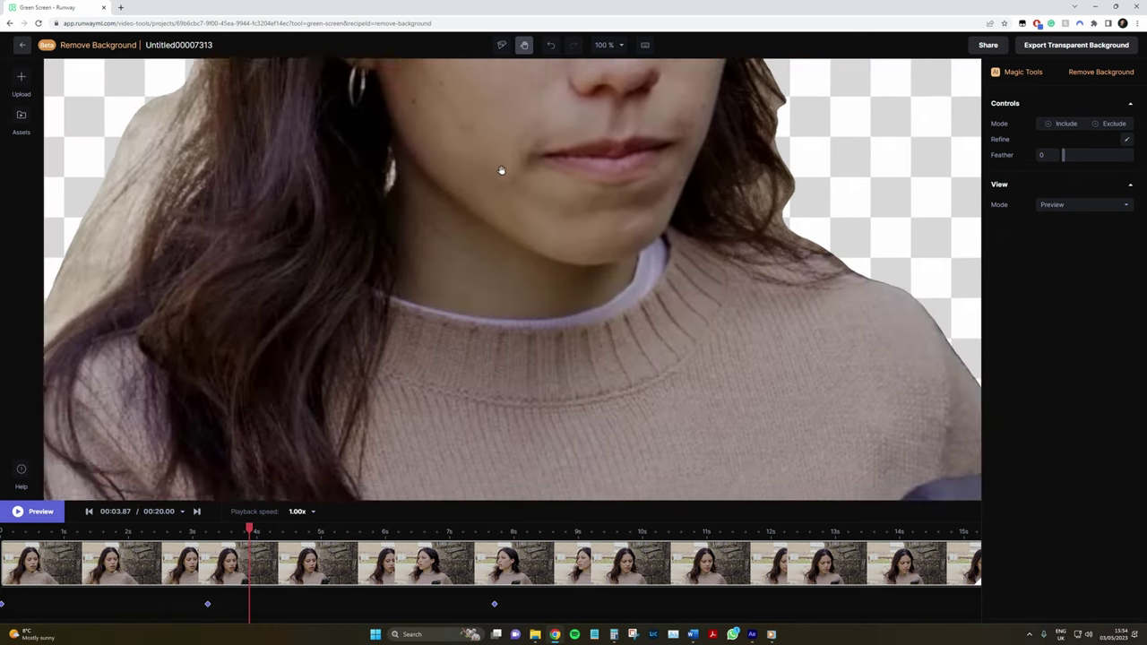
- Raise the mask feather to 5, play back the softened edges, and zoom to fit
mouse_move(1073, 155)
left_mouse_down()
mouse_move(1089, 155)
mouse_move(1058, 158)
left_mouse_up()
key("space")
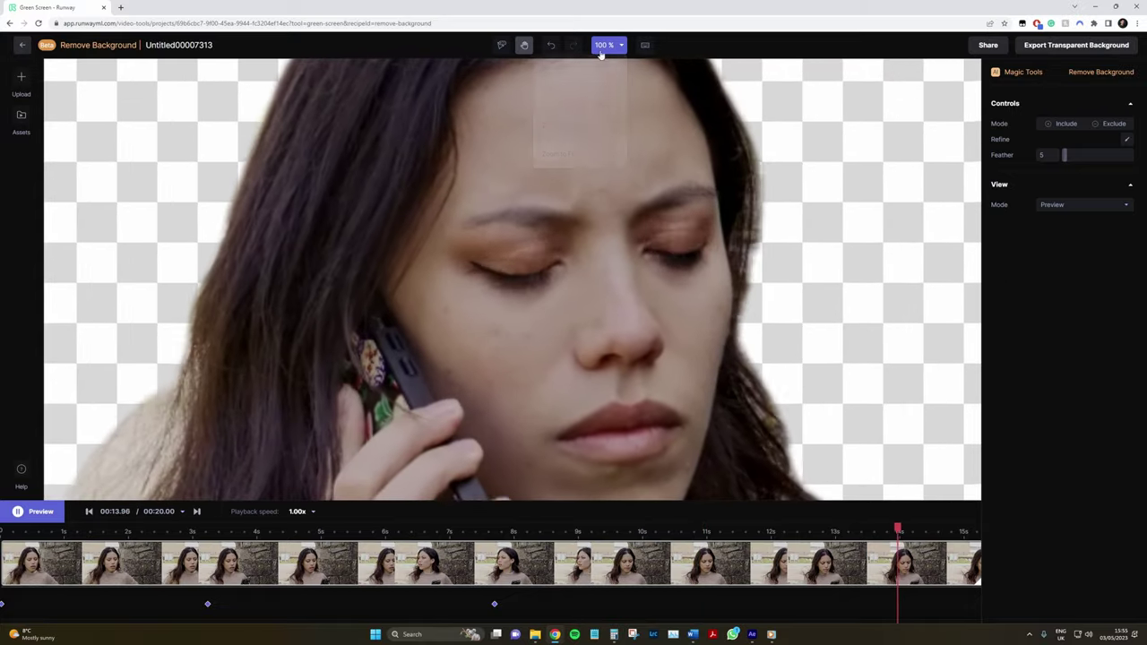
left_click(605, 45)
left_click(586, 157)
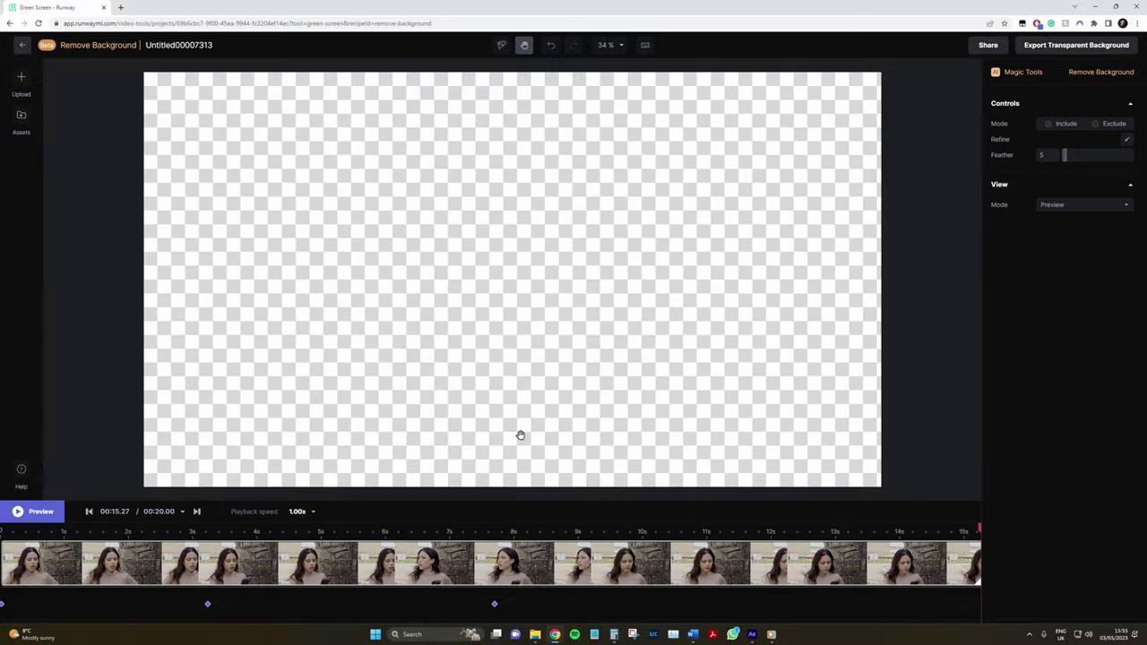
- Check the cutout at about 6.5 s and 3 s, then switch the brush mode to Exclude
left_click(419, 537)
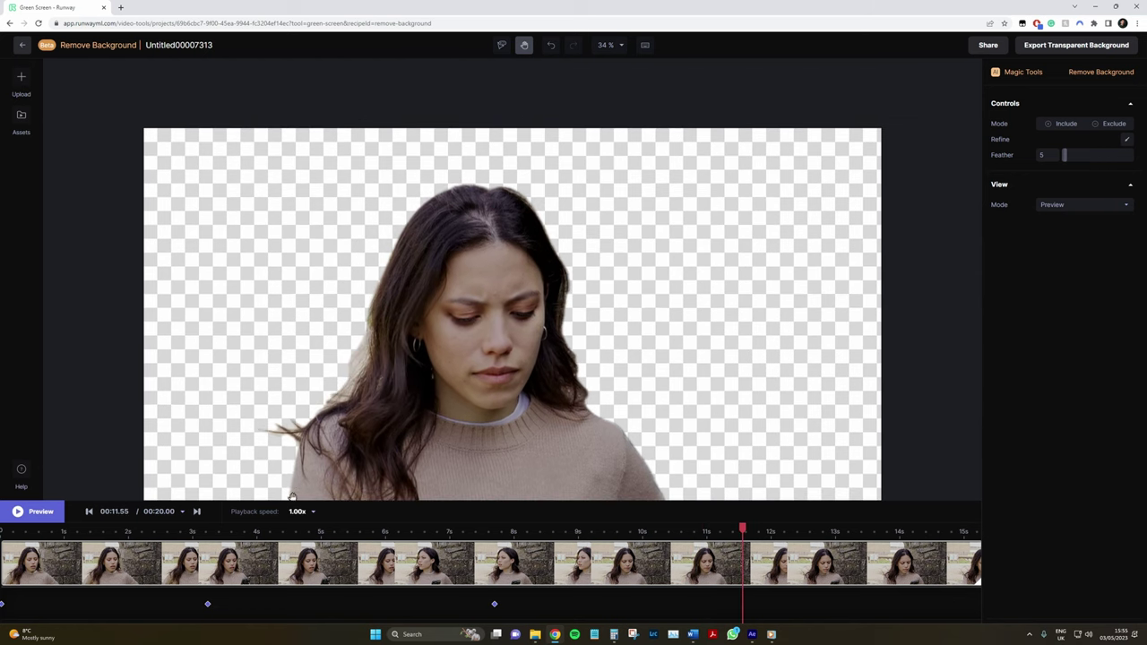
left_click_drag(267, 536, 236, 532)
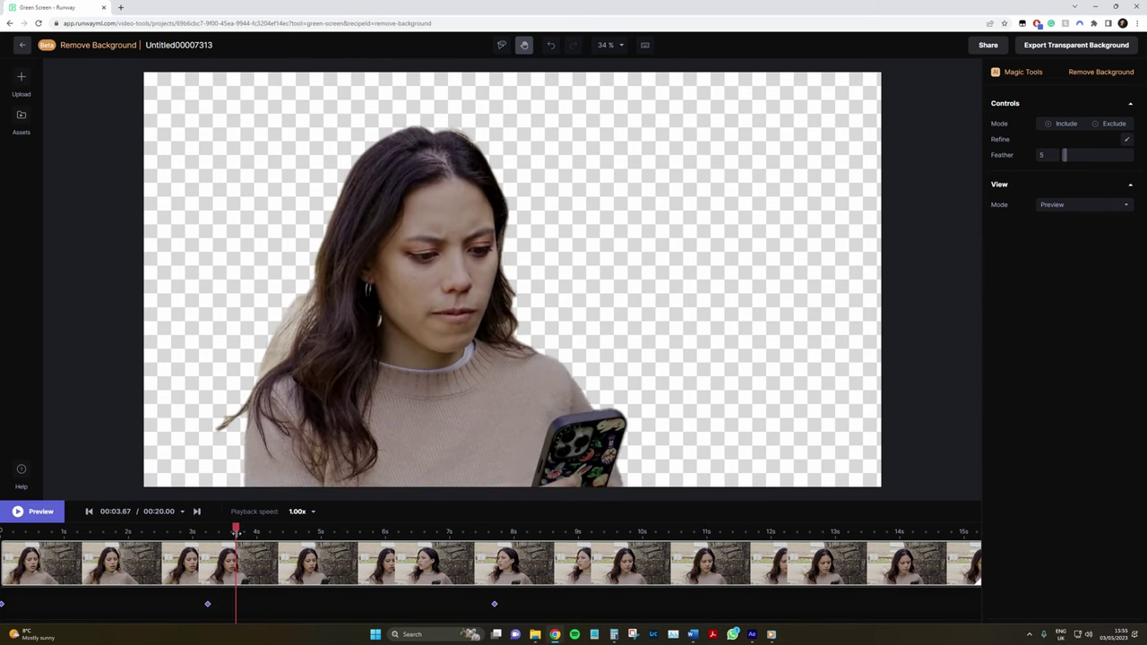
left_click(1112, 123)
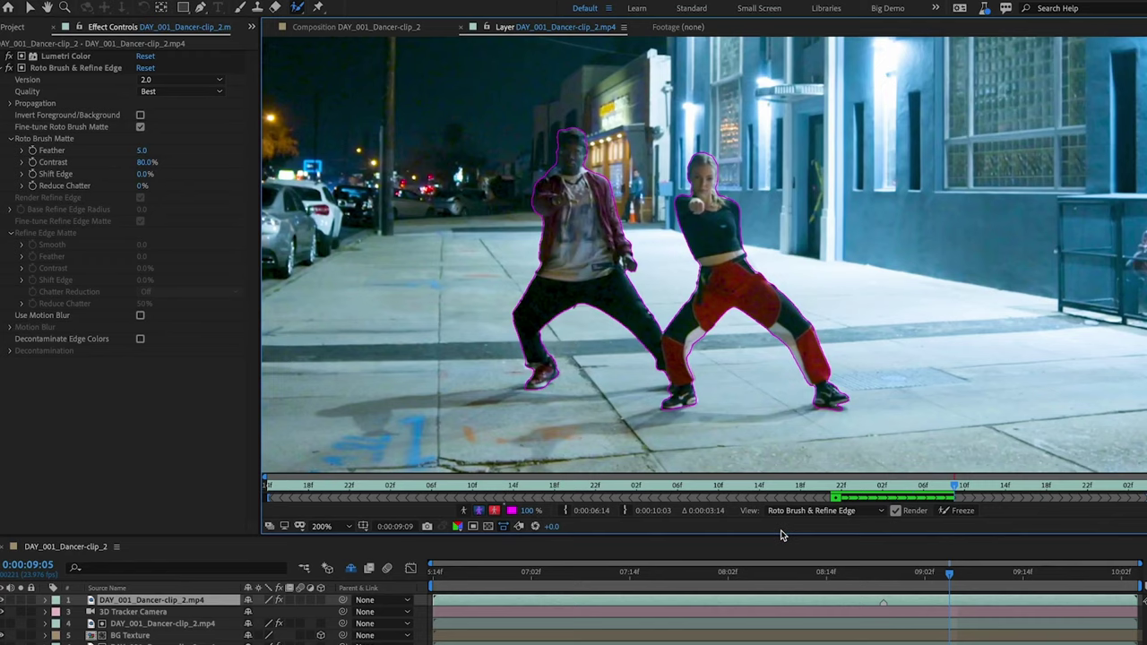
- Check the dancers' cutout in the composition around 0:00:08:18–08:22 and enable Use Motion Blur for the matte
key("Page_Down")
key("Page_Down")
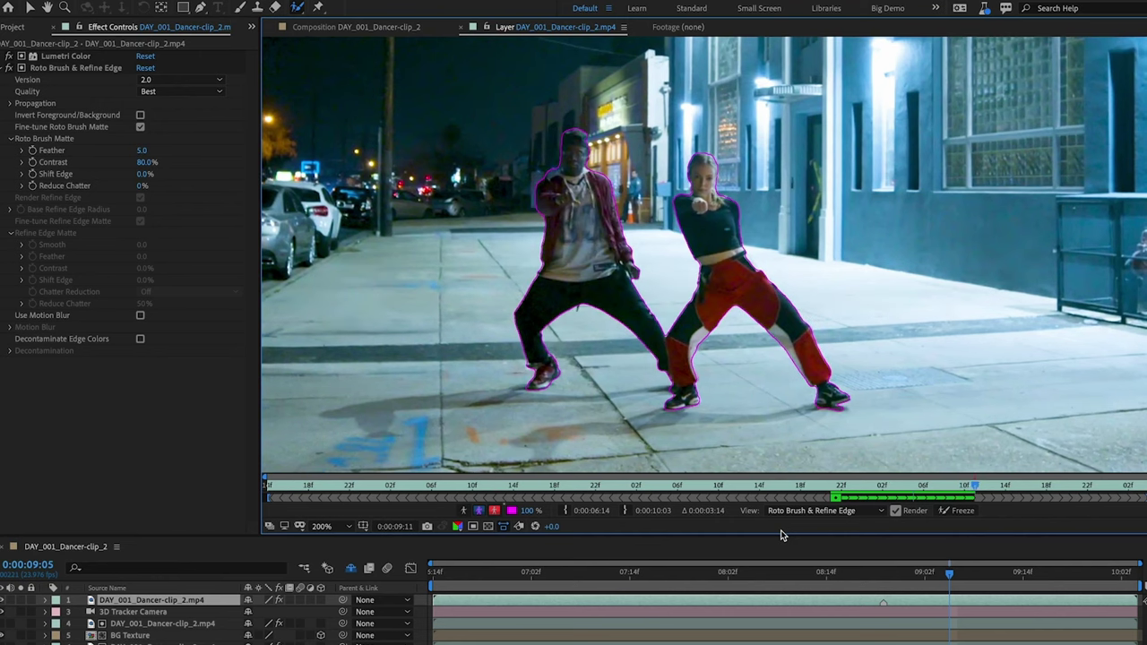
left_click(295, 117)
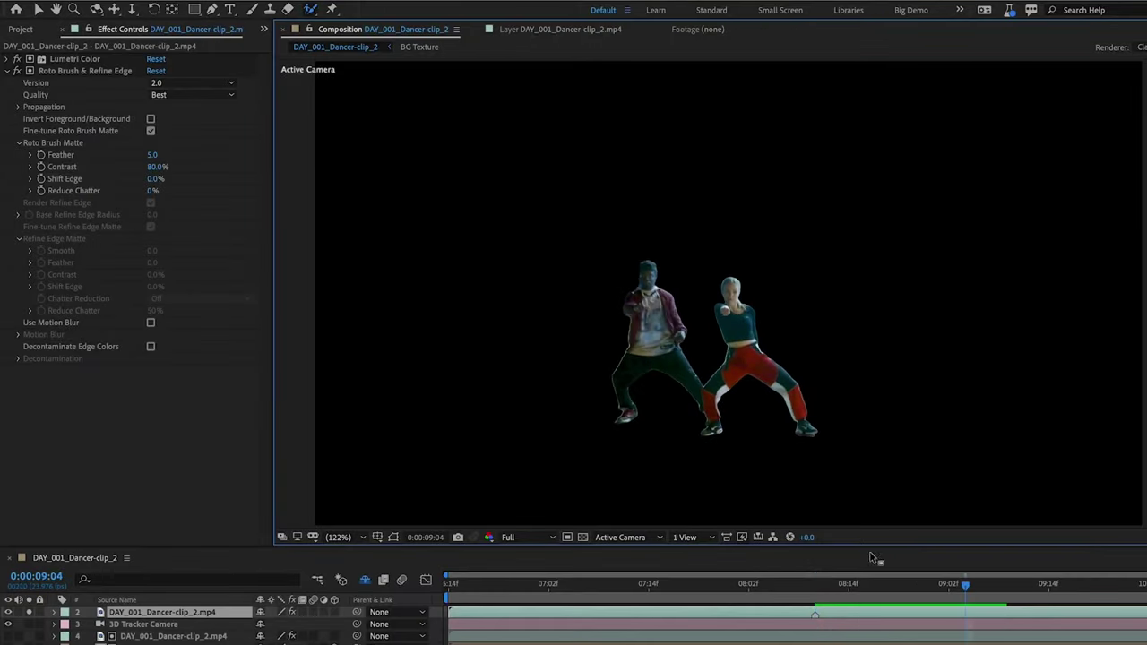
left_click(878, 588)
left_click_drag(883, 588, 916, 587)
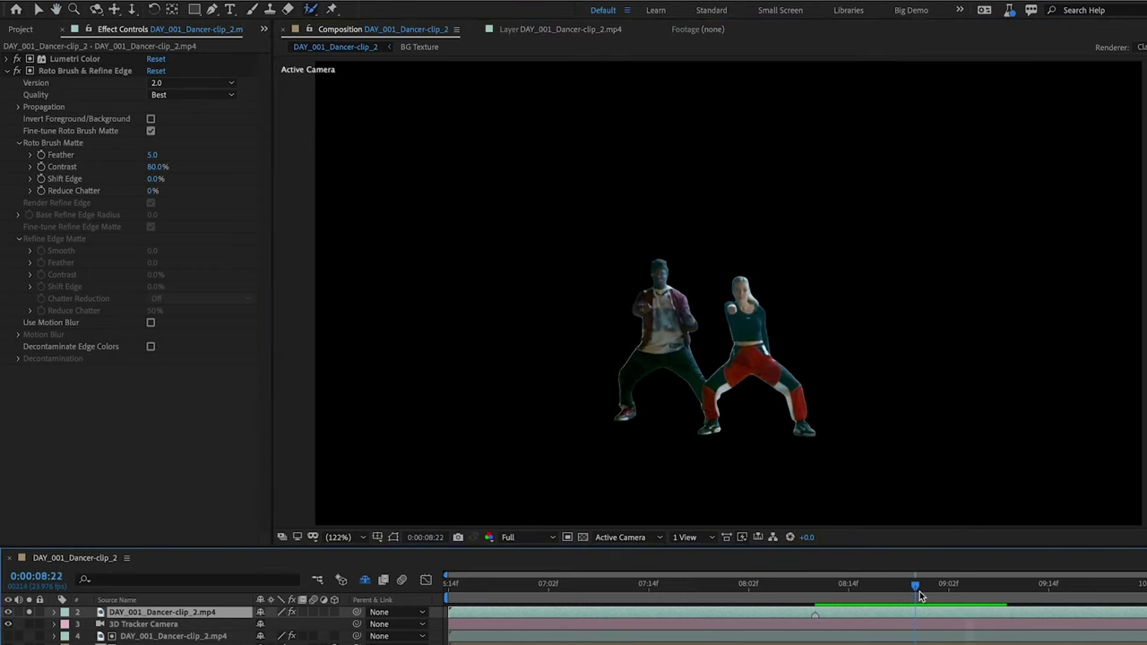
left_click(151, 322)
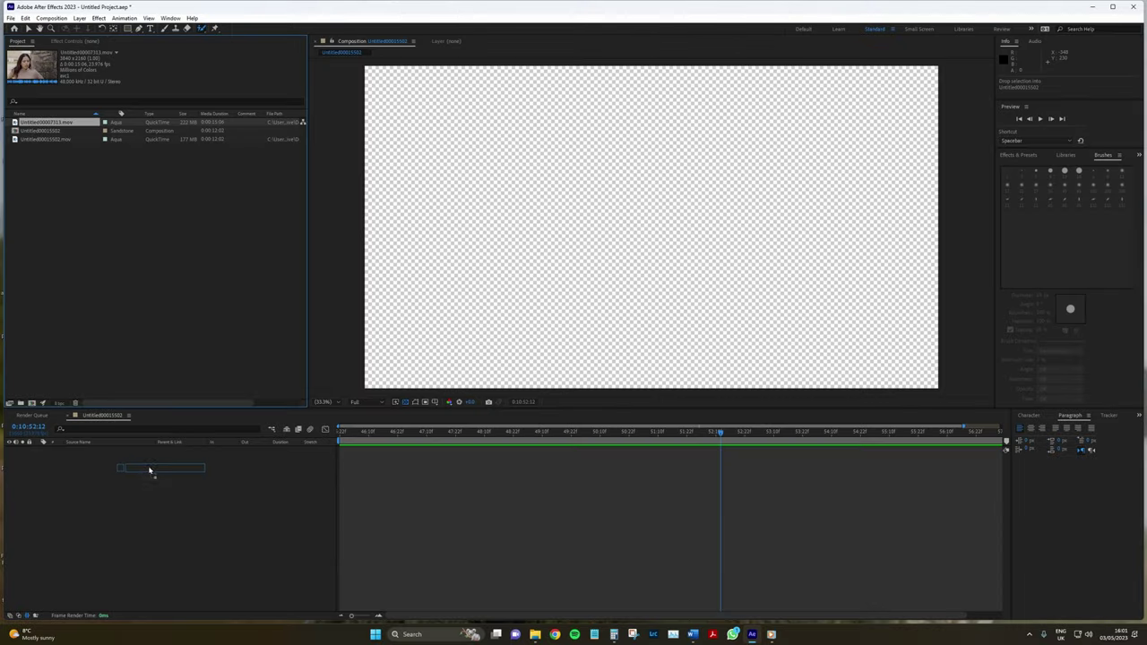
left_click_drag(147, 466, 147, 467)
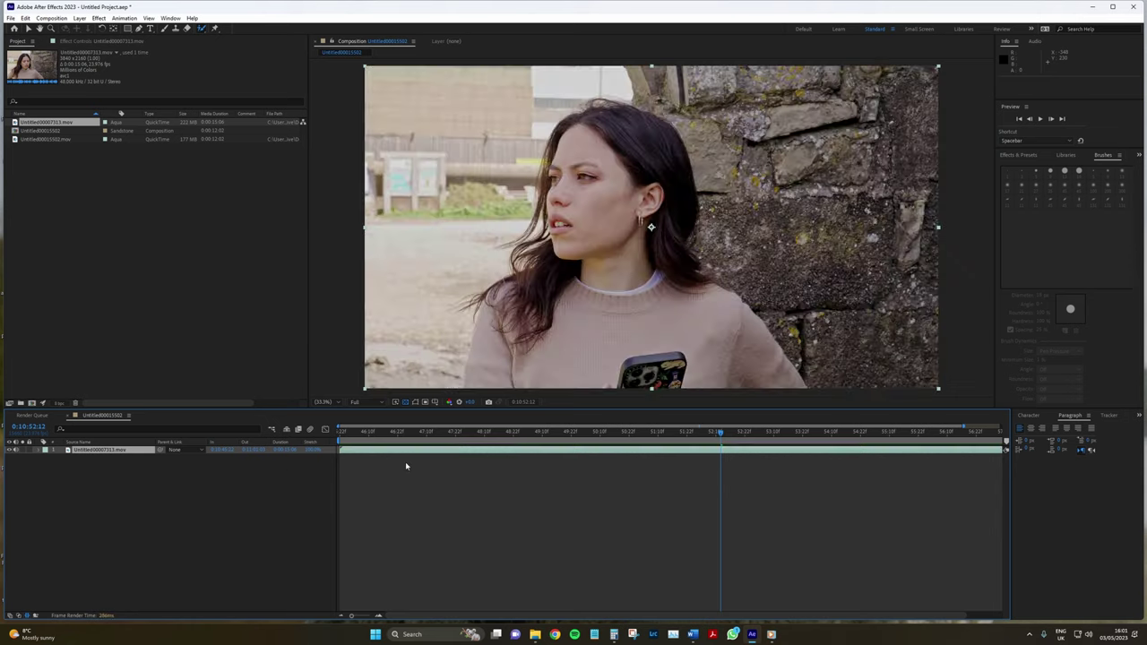
- Scrub through Untitled00007313.mov to 0:10:54:16 and clear the Effects & Presets search field
left_click_drag(523, 434, 720, 436)
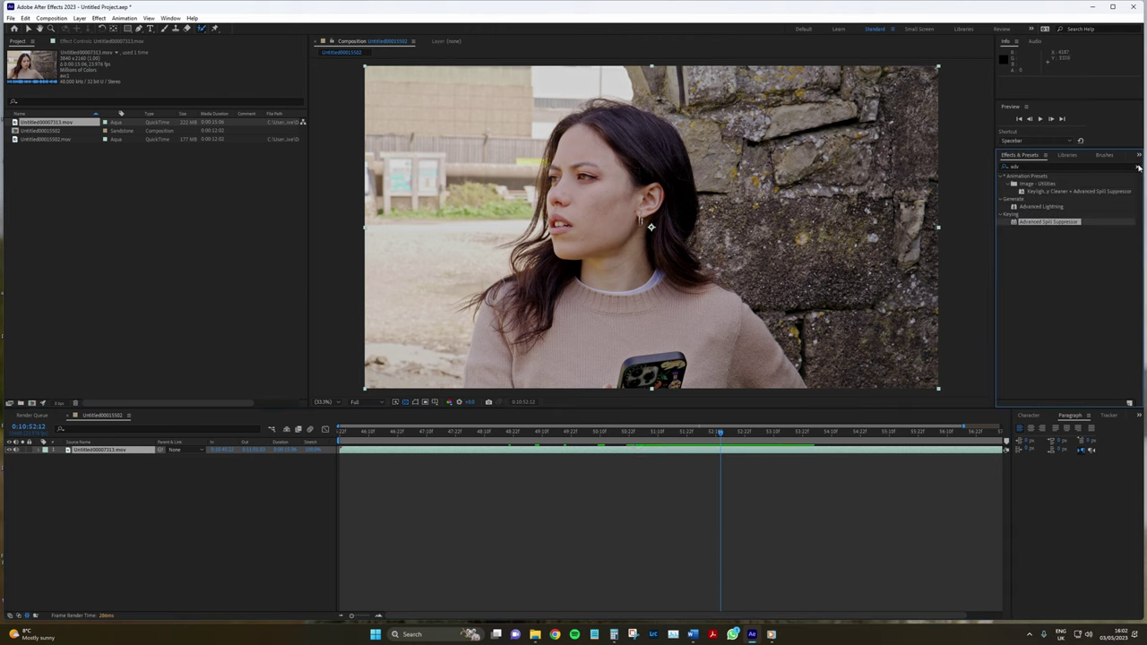
left_click(1138, 167)
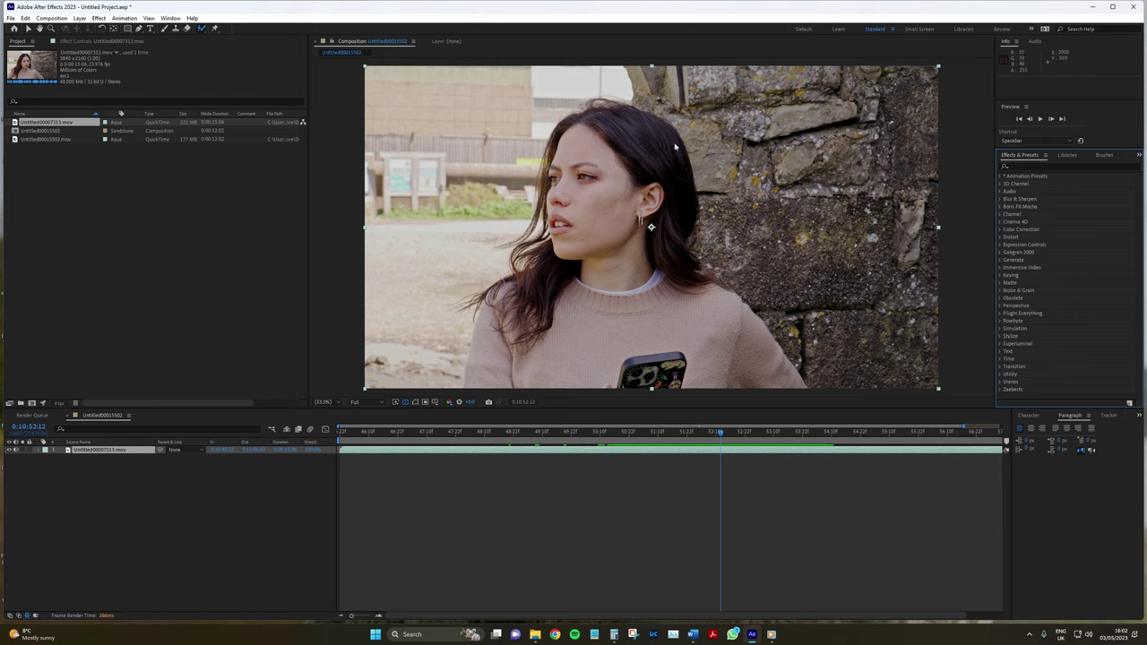
left_click_drag(719, 432, 849, 462)
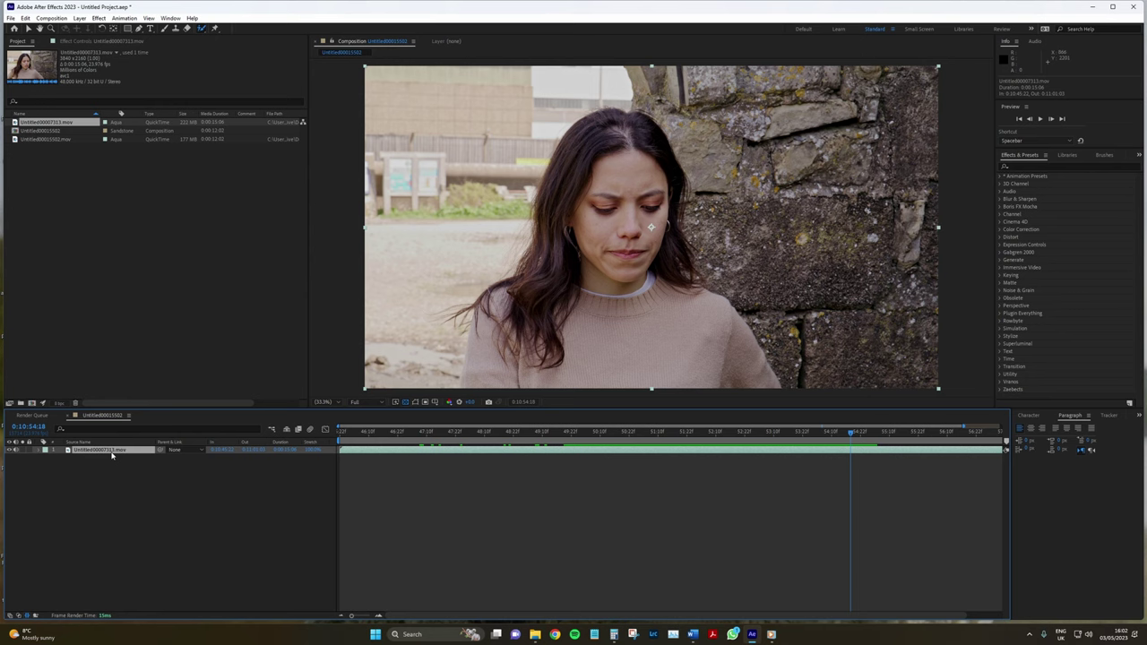
- In the Layer panel, Roto Brush the woman down past her neck and propagate forward
double_click(112, 451)
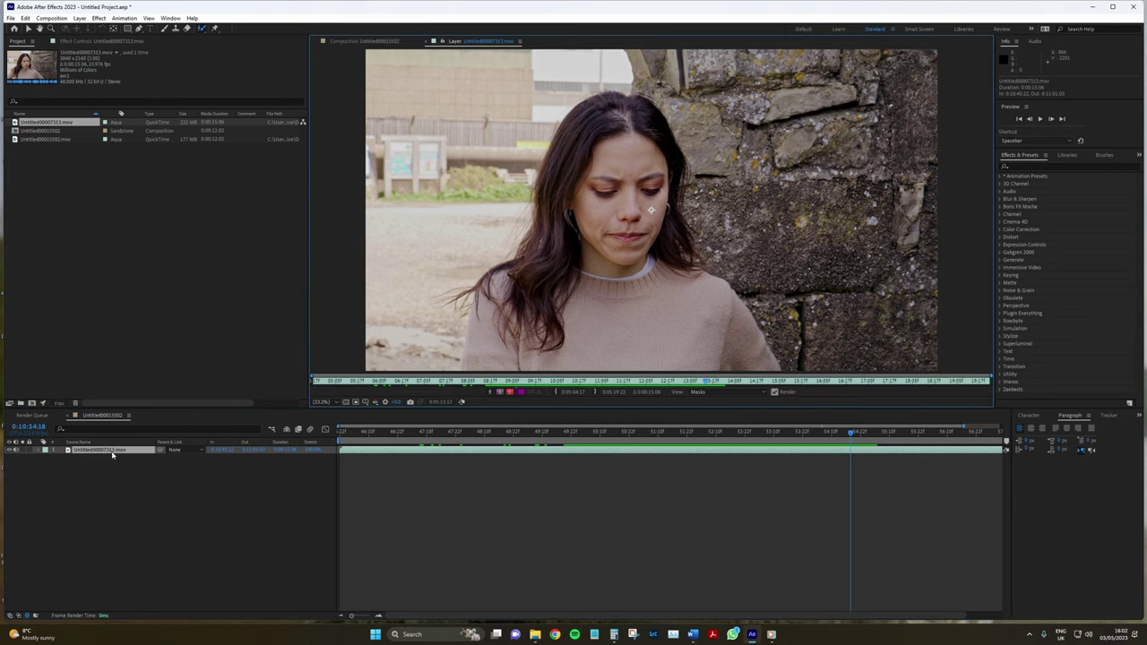
left_click_drag(671, 432, 612, 432)
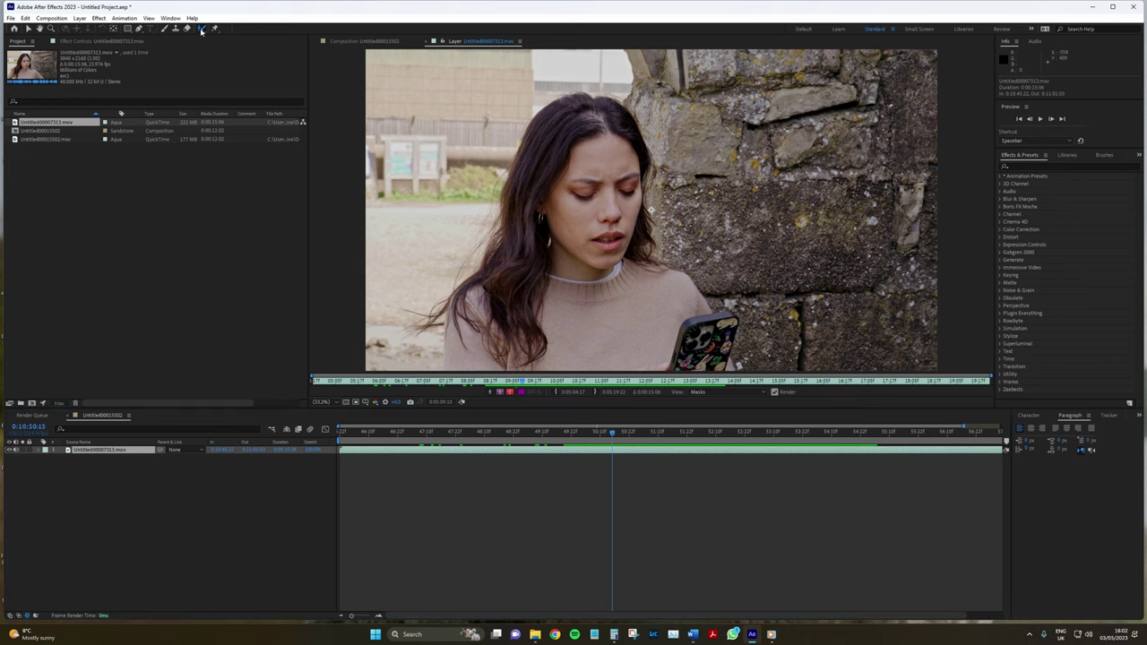
left_click(201, 30)
mouse_move(578, 170)
left_mouse_down()
mouse_move(552, 285)
mouse_move(510, 333)
mouse_move(664, 358)
mouse_move(671, 320)
mouse_move(653, 299)
mouse_move(717, 359)
mouse_move(480, 356)
mouse_move(458, 319)
mouse_move(713, 319)
mouse_move(437, 315)
left_mouse_up()
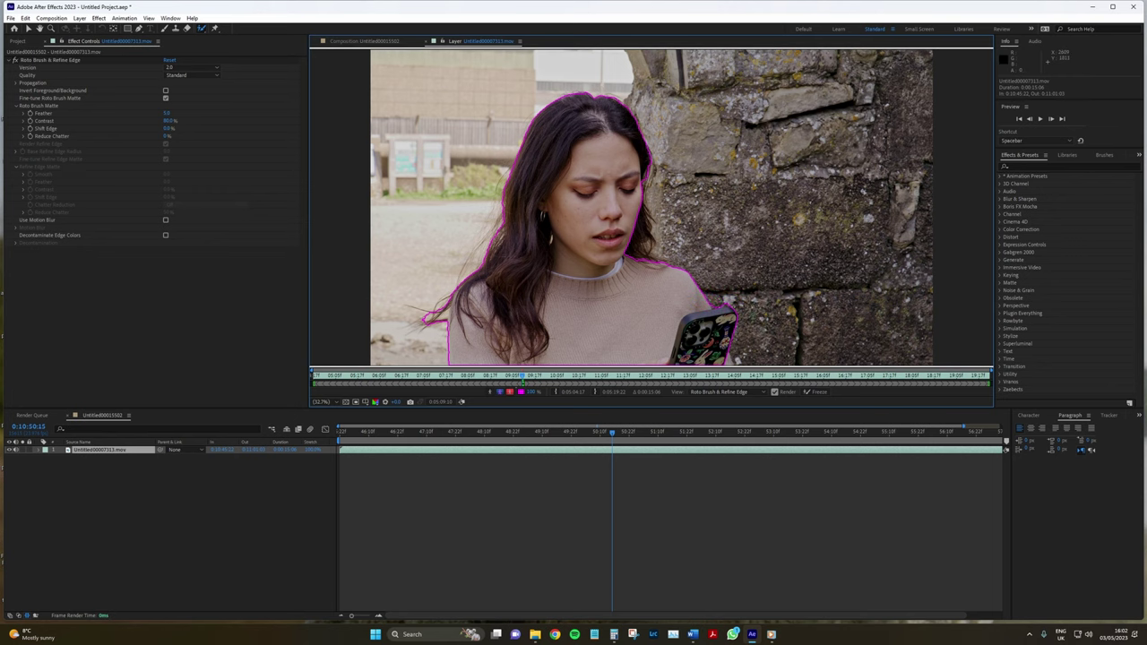
left_click_drag(642, 236, 635, 275)
left_click_drag(613, 433, 727, 435)
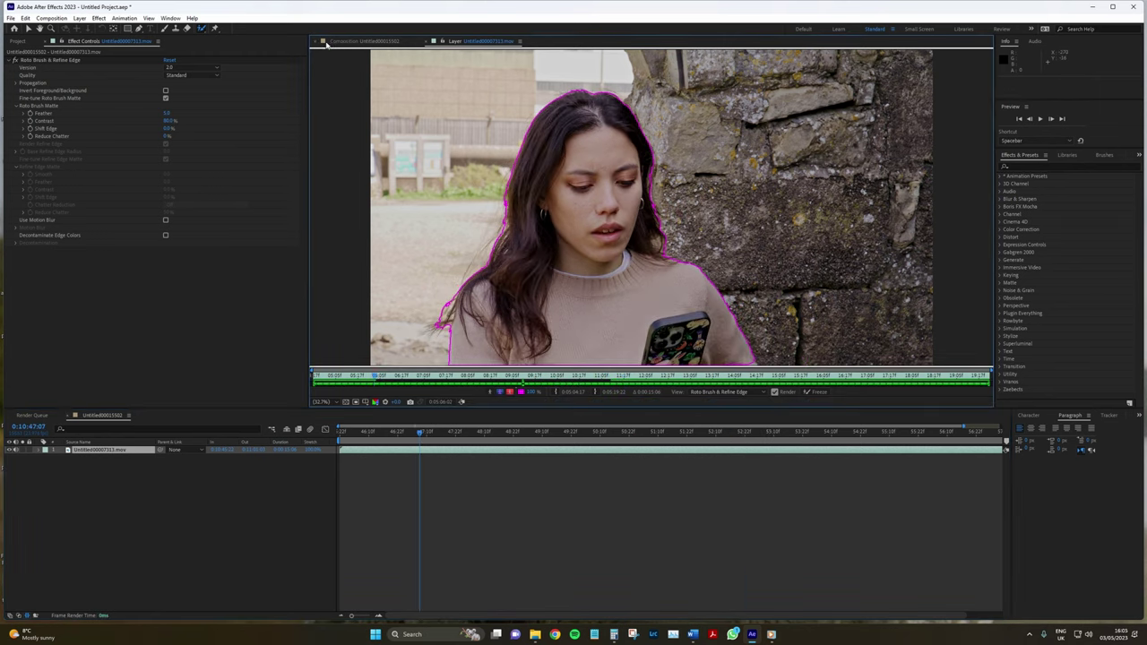
- Play and scrub the composition cutout to 0:10:52:19, comparing it with the roto-outlined layer view
left_click(351, 41)
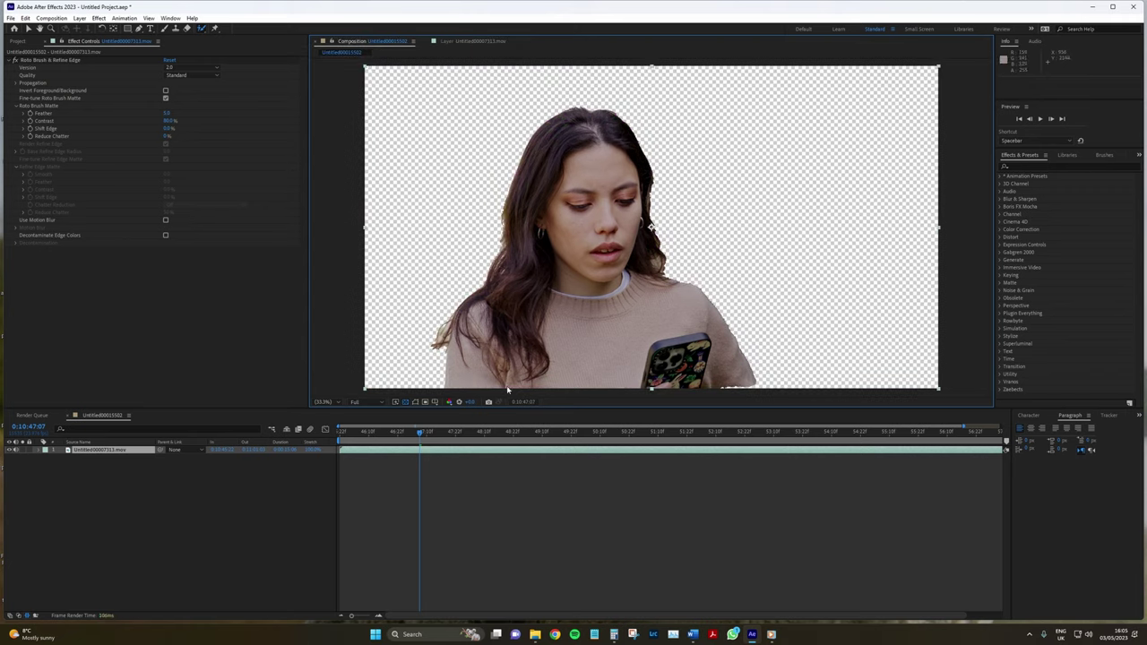
key("space")
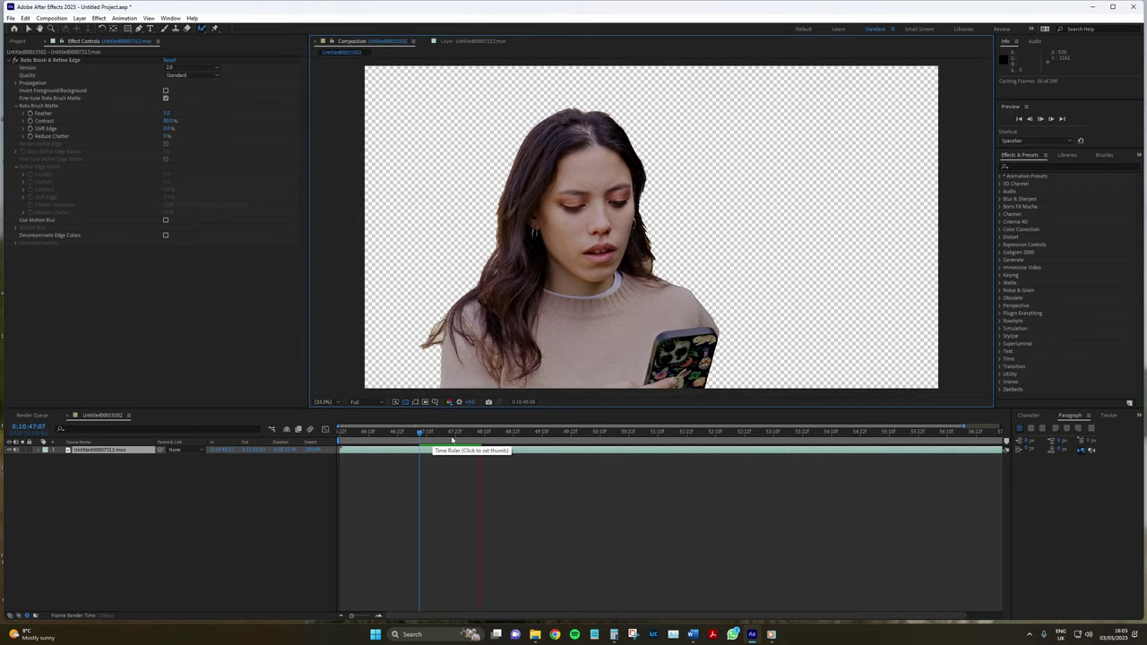
key("space")
left_click(462, 41)
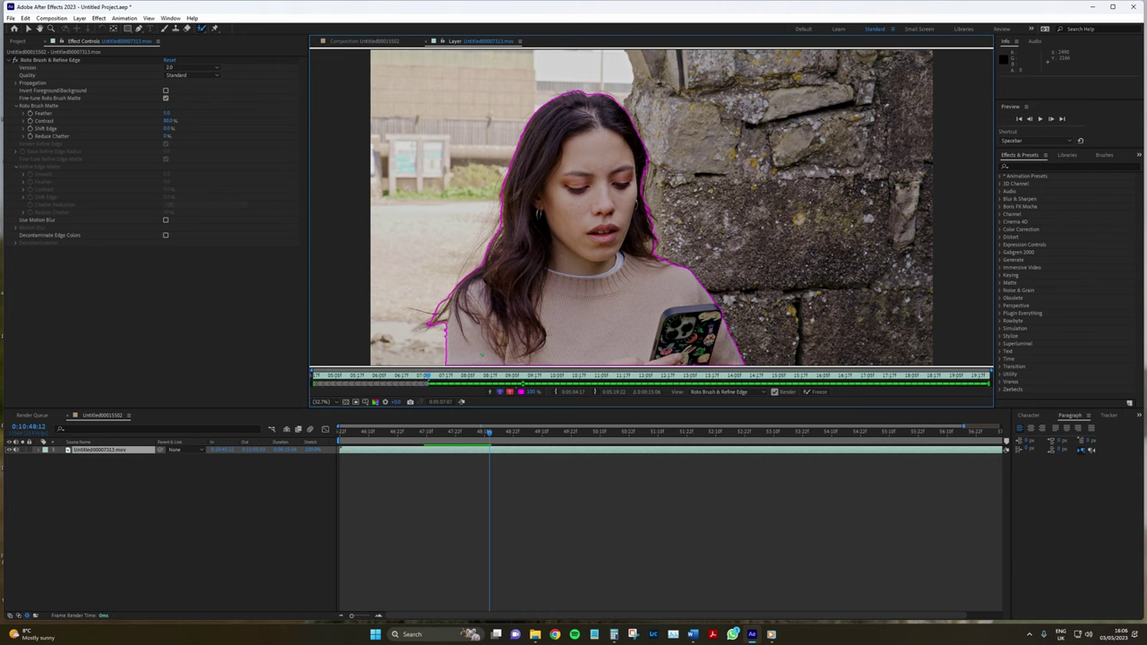
left_click(354, 42)
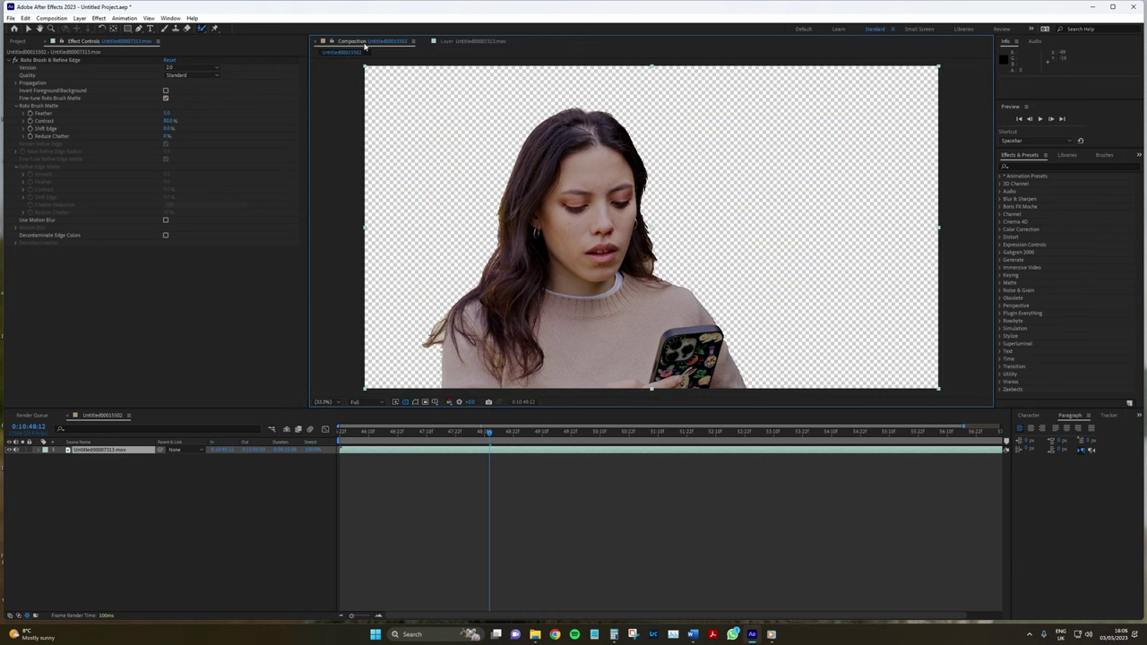
left_click(516, 432)
left_click_drag(538, 434, 787, 442)
- Toggle the layer's Scale property in the composition and focus the Roto Brush settings in Effect Controls
double_click(579, 317)
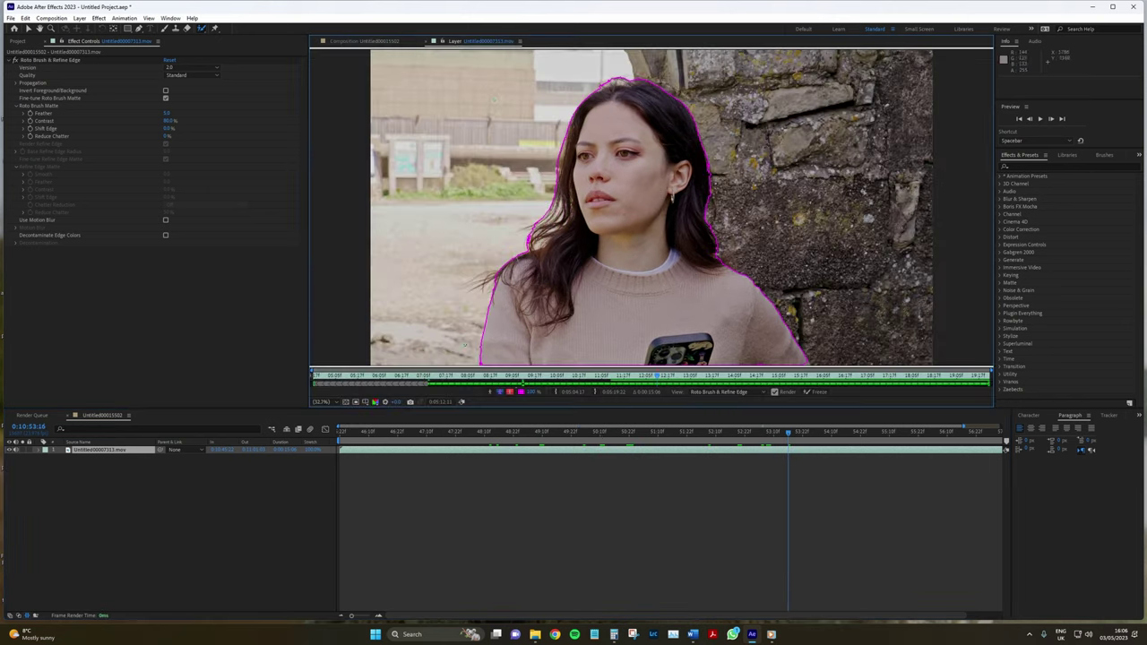
left_click(334, 40)
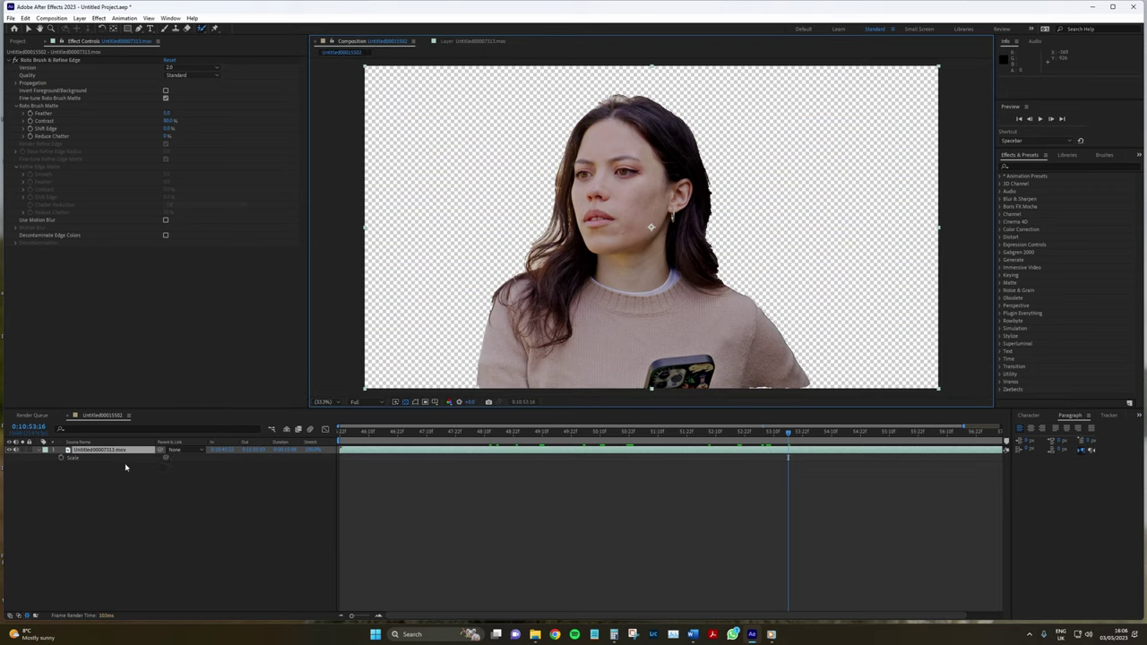
key("s")
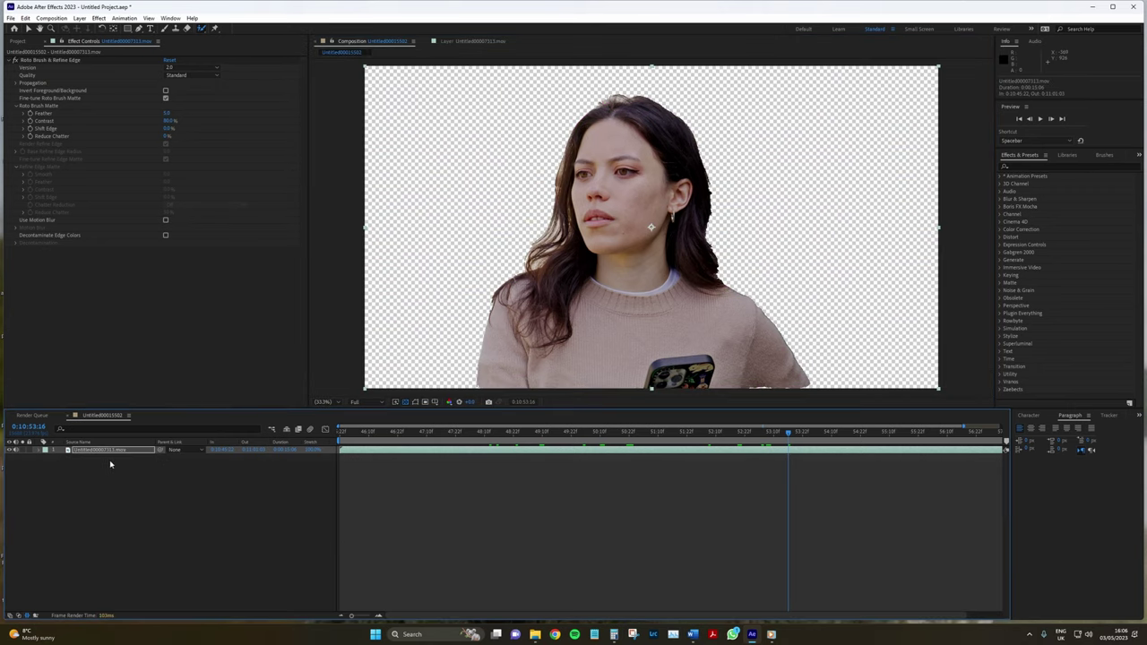
key("s")
left_click(61, 119)
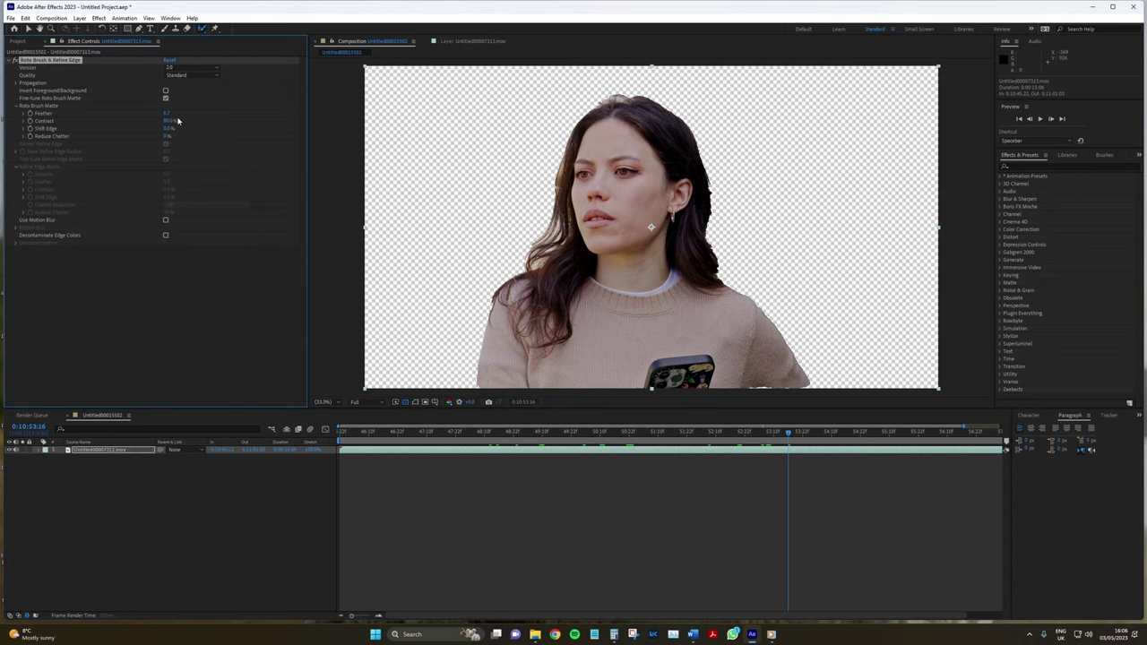
- View the composition at 100%, then add a mask point on the boy's knee
key("slash")
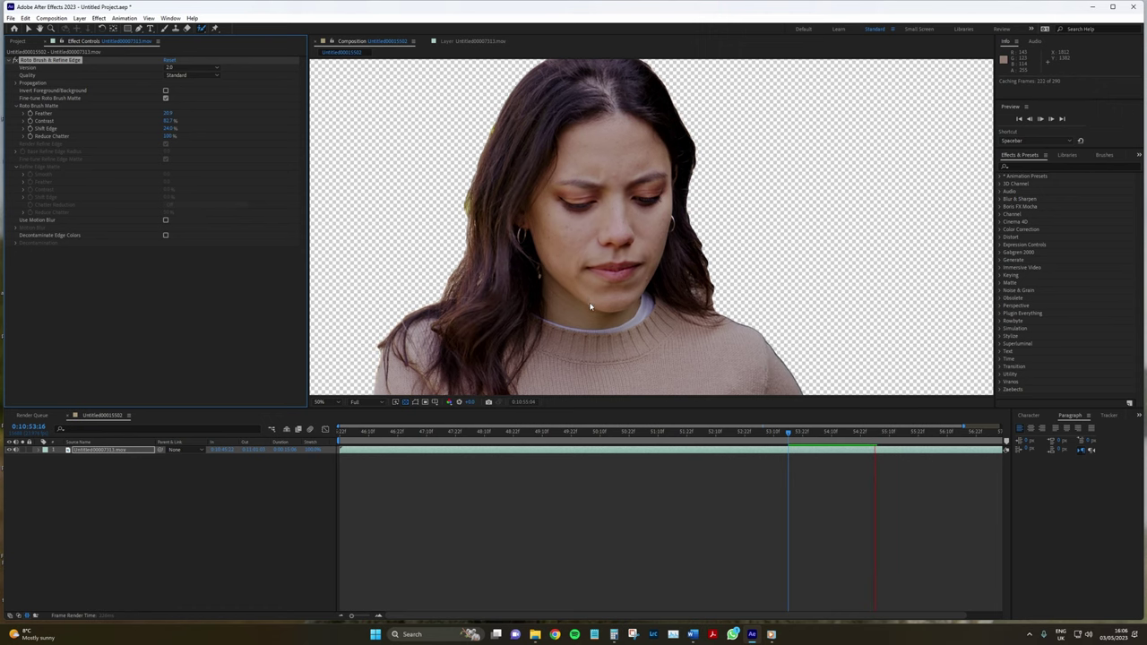
scroll(591, 295, "down", 1)
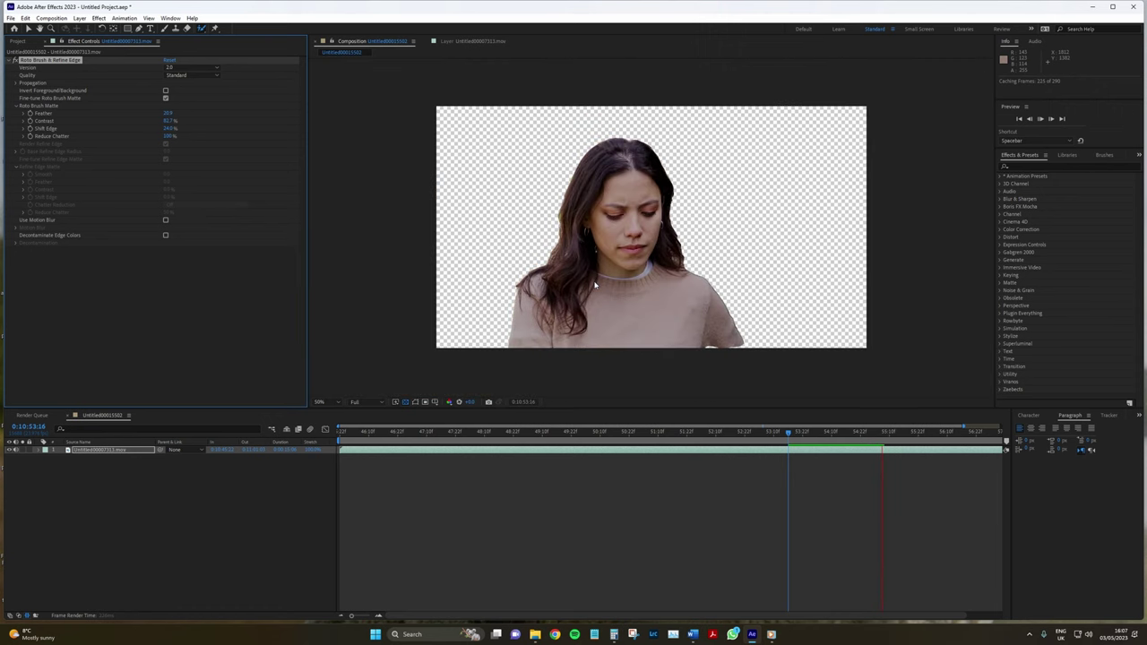
scroll(594, 285, "up", 1)
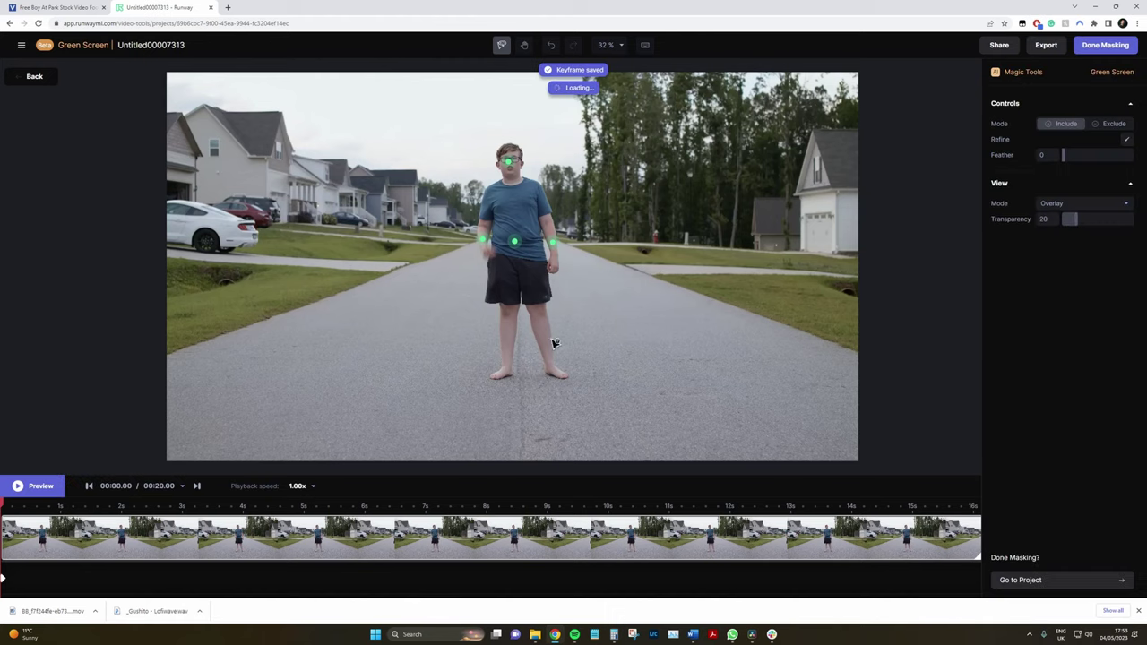
left_click(541, 327)
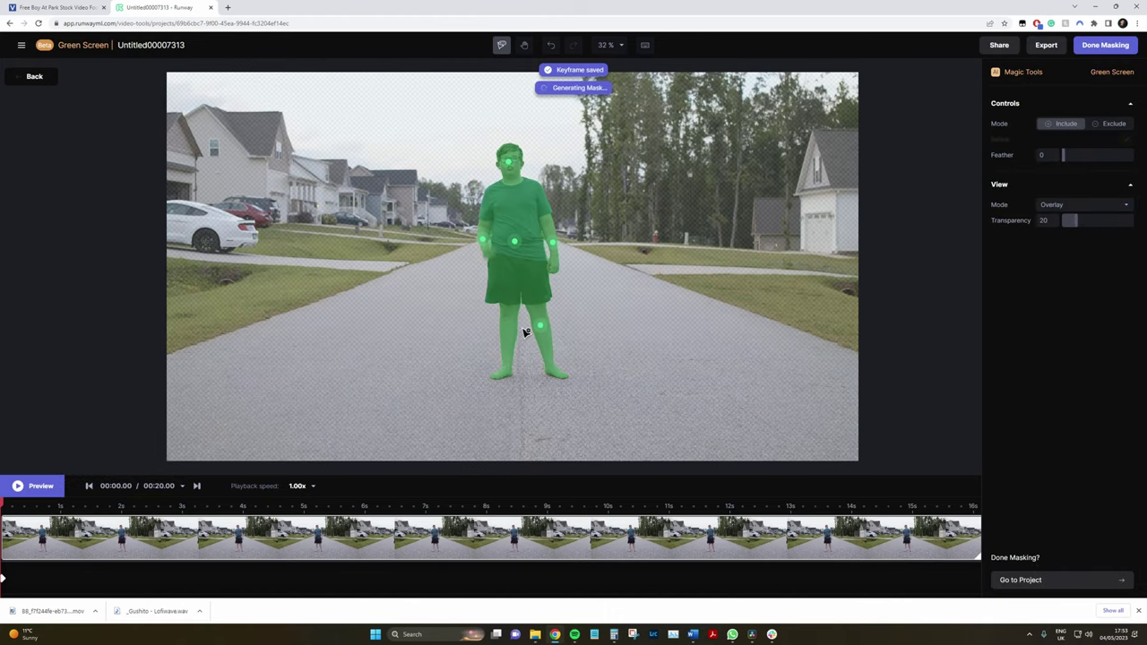
- Move to about 4.3 s, show the mask as an Alpha Channel matte, and paint a stroke down the sweater's left side
left_click(256, 508)
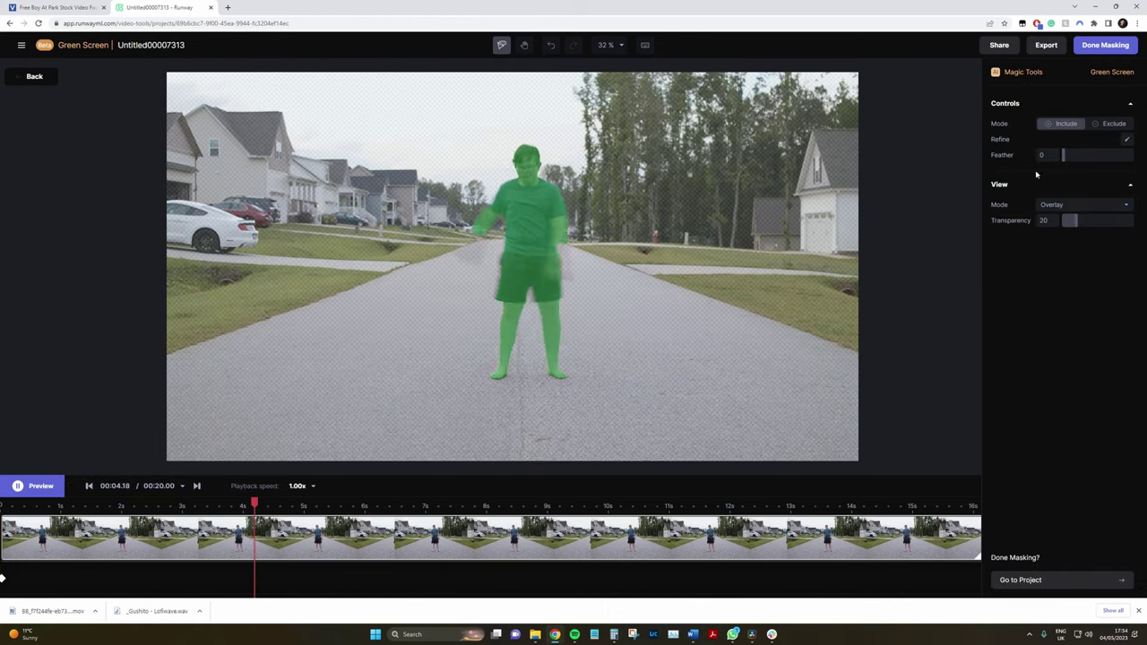
left_click(1084, 204)
left_click(1060, 271)
key("space")
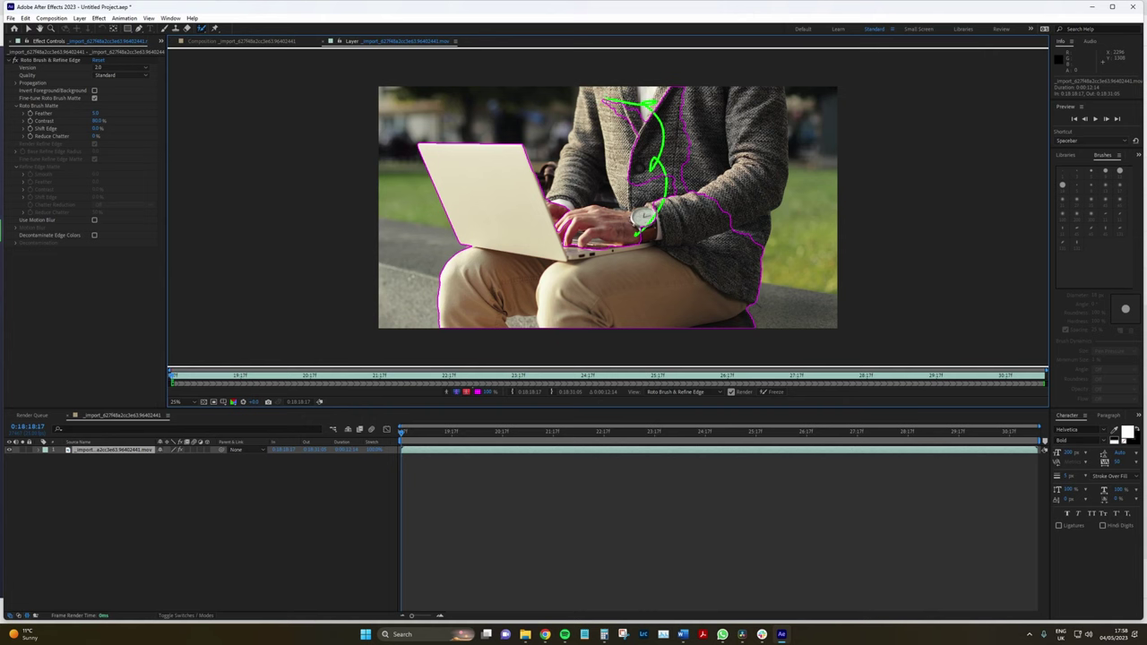
left_click_drag(598, 107, 570, 188)
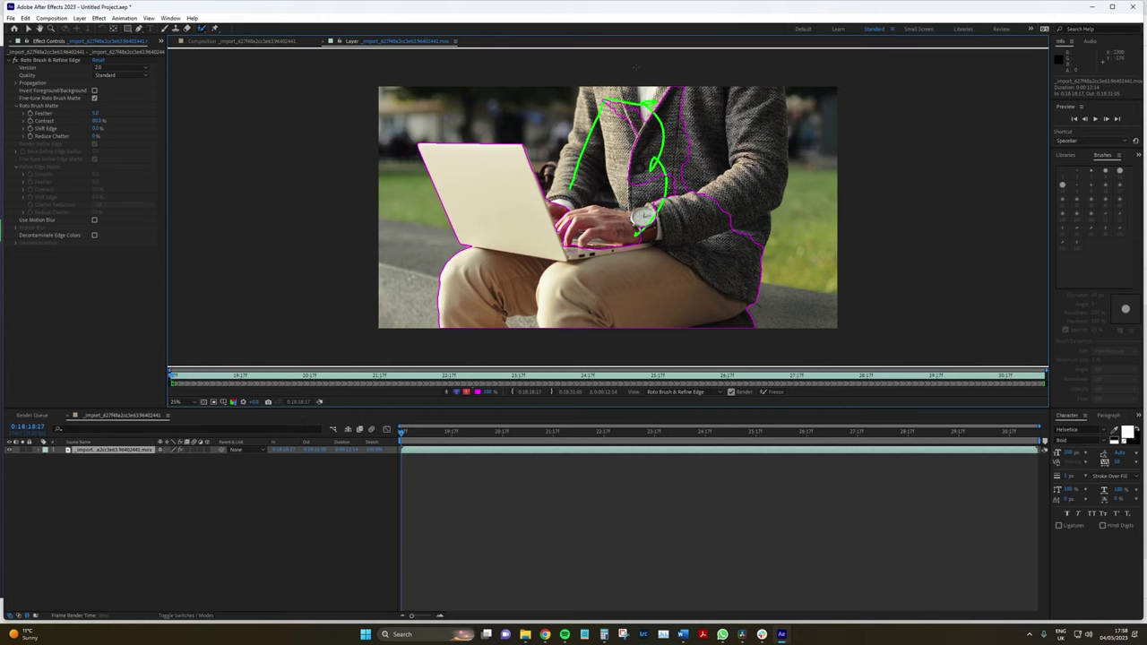
- Undo the last Roto Brush stroke and repaint it as a zigzag across the man's jacket
key("ctrl+z")
mouse_move(620, 97)
left_mouse_down()
mouse_move(739, 99)
mouse_move(723, 173)
left_mouse_up()
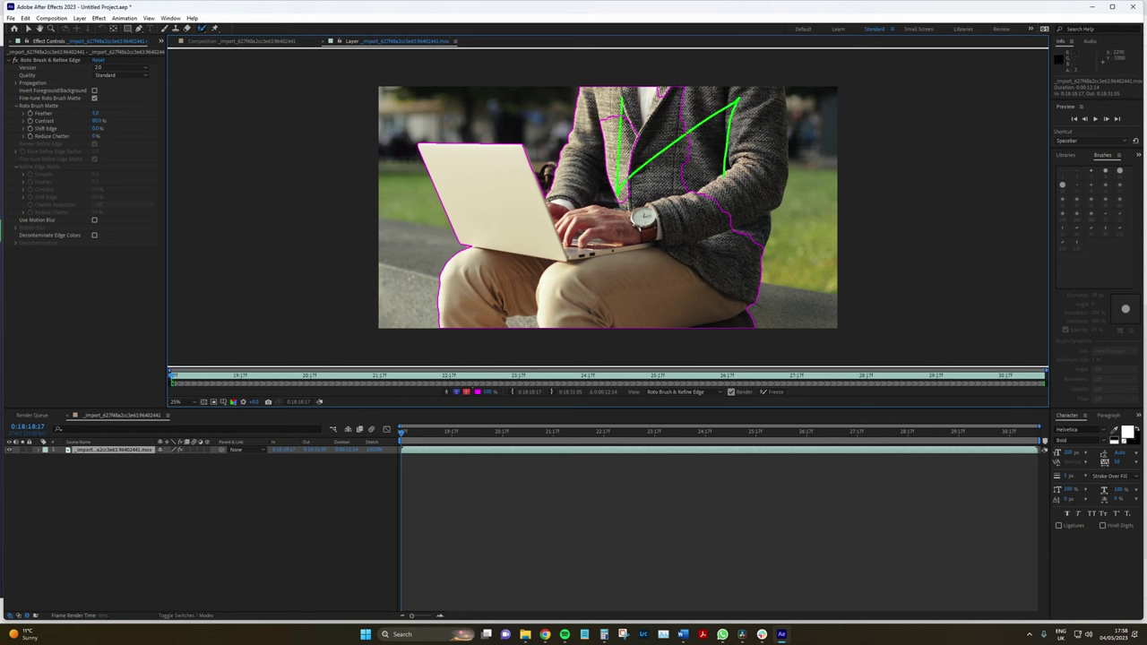